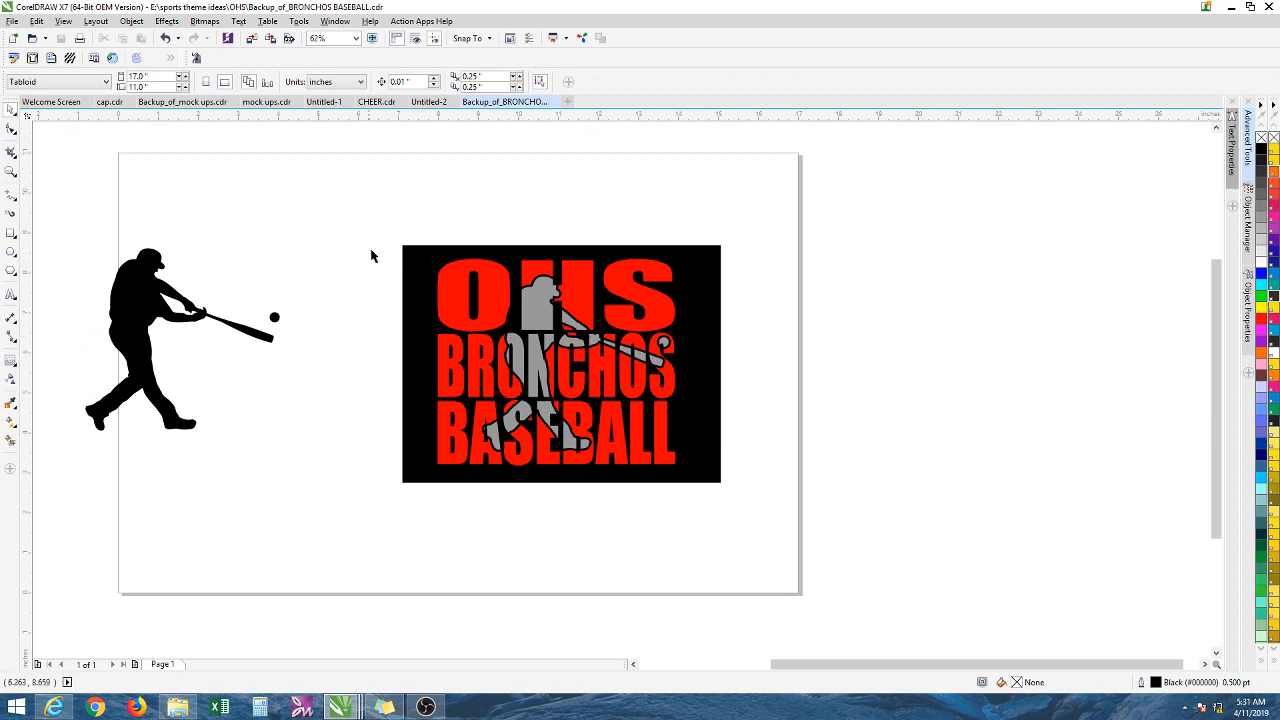
# Step: Examine the finished OHS Bronchos Baseball sample design up close and alongside the batter silhouette
pyautogui.click(11, 171)
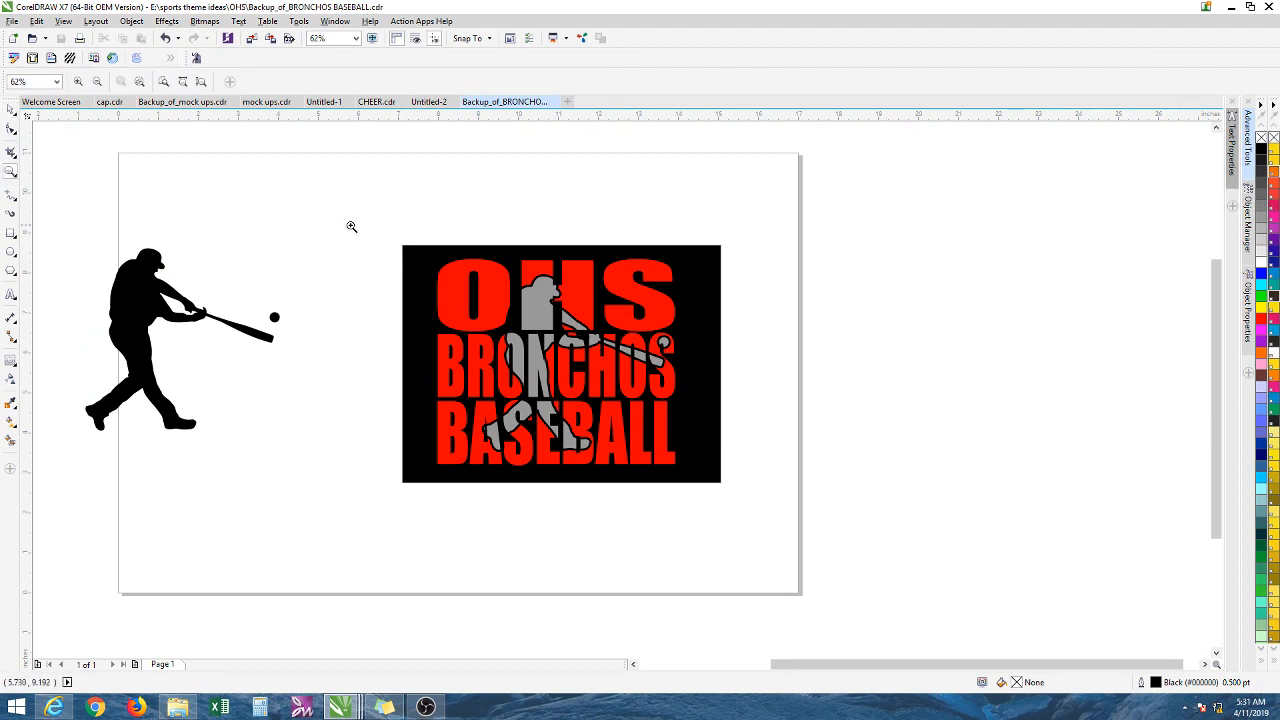
pyautogui.moveTo(351, 226); pyautogui.dragTo(798, 548)
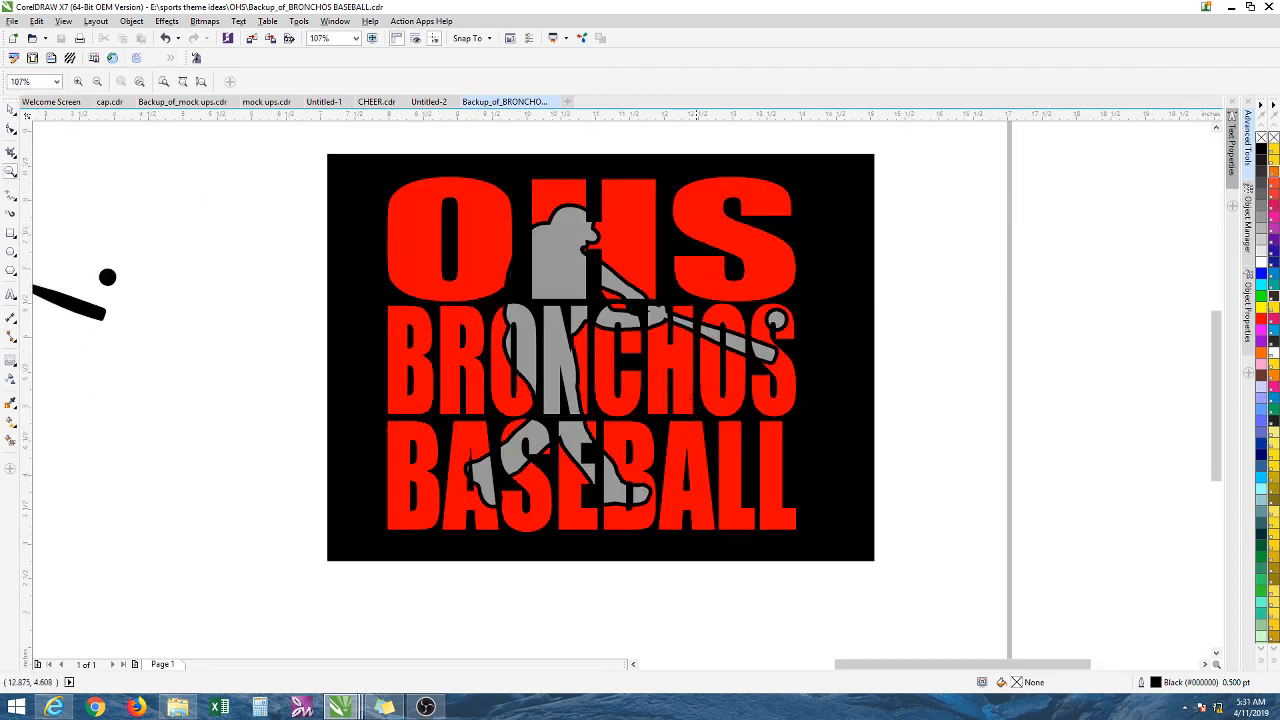
pyautogui.click(11, 108)
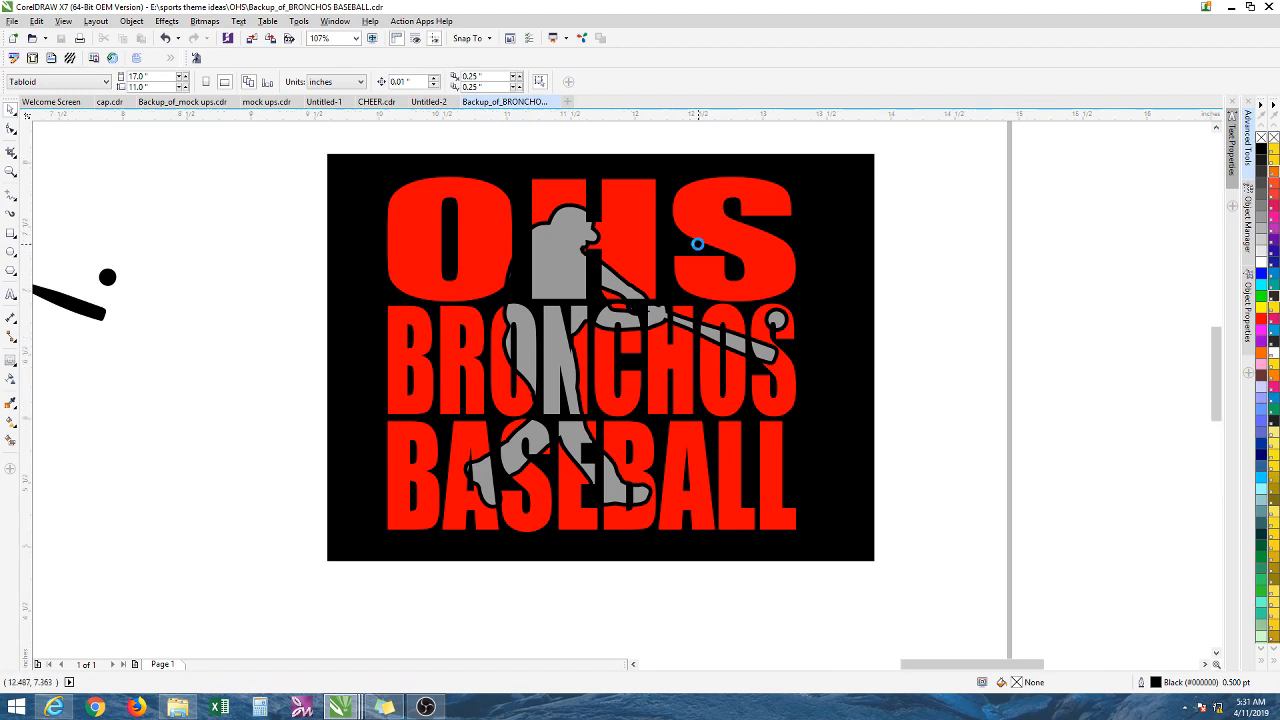
pyautogui.scroll(2, 697, 243)
pyautogui.scroll(-2, 697, 242)
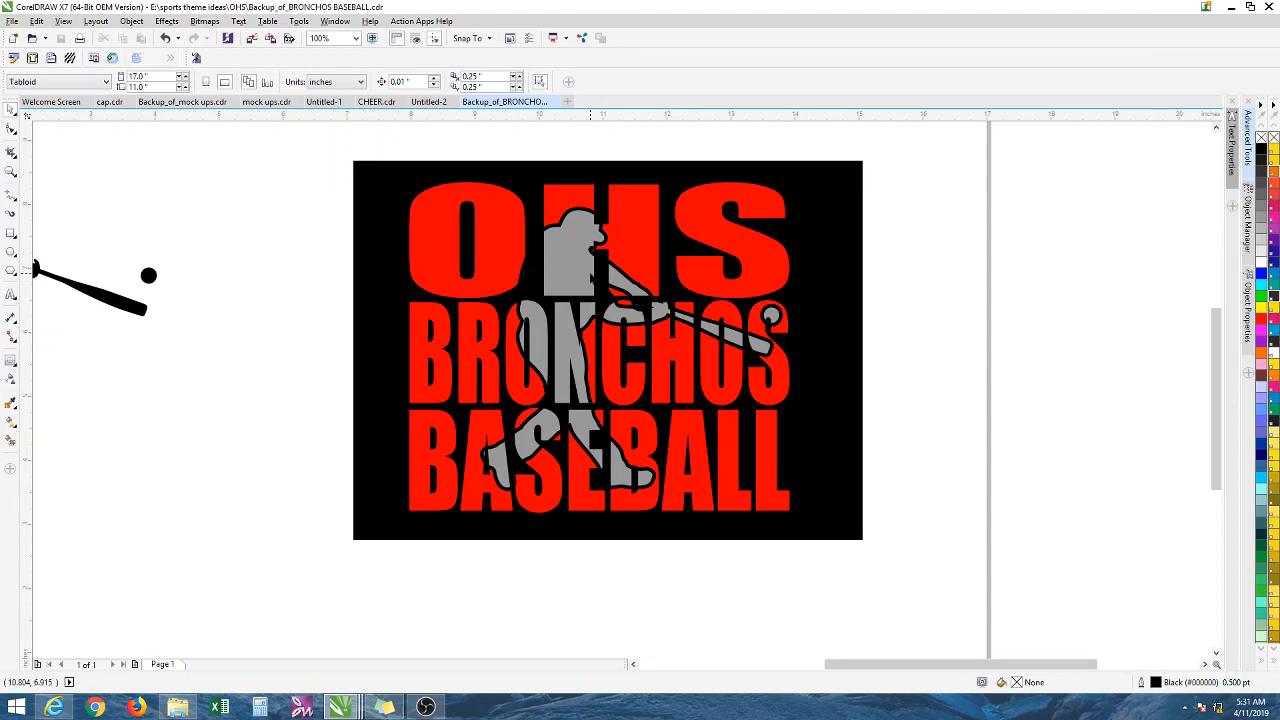
pyautogui.scroll(-2, 949, 287)
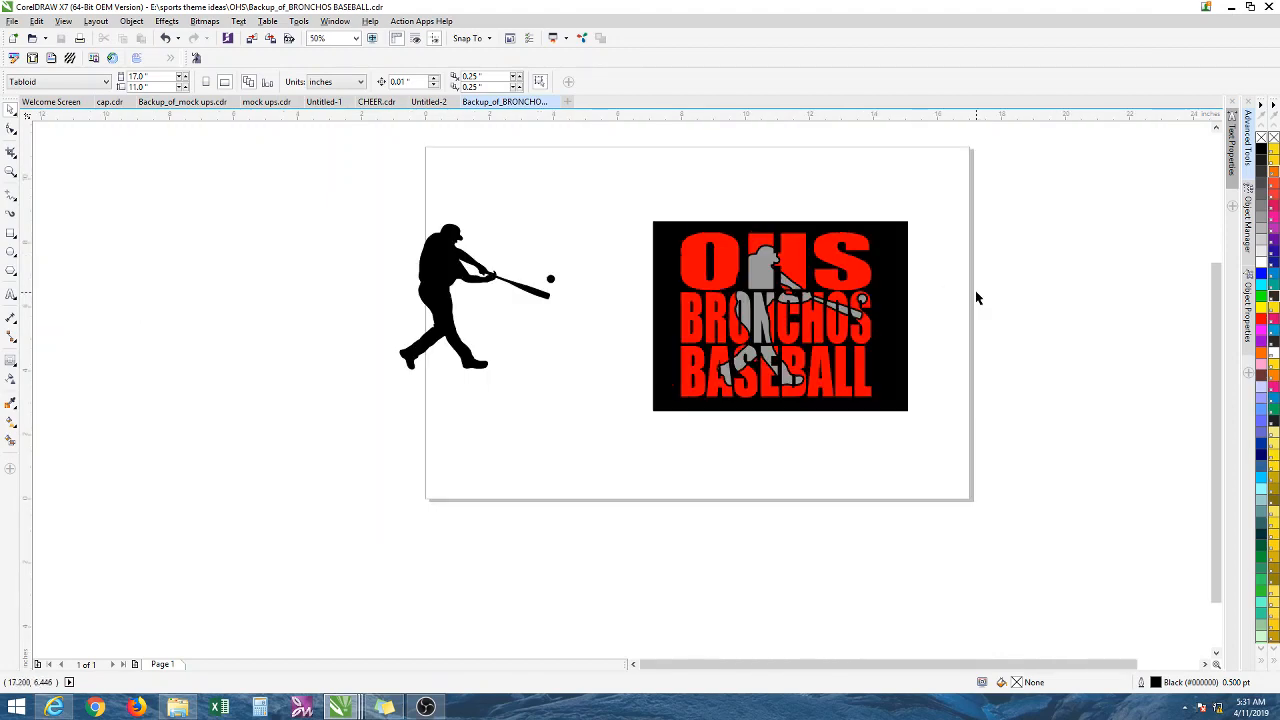
pyautogui.scroll(2, 977, 297)
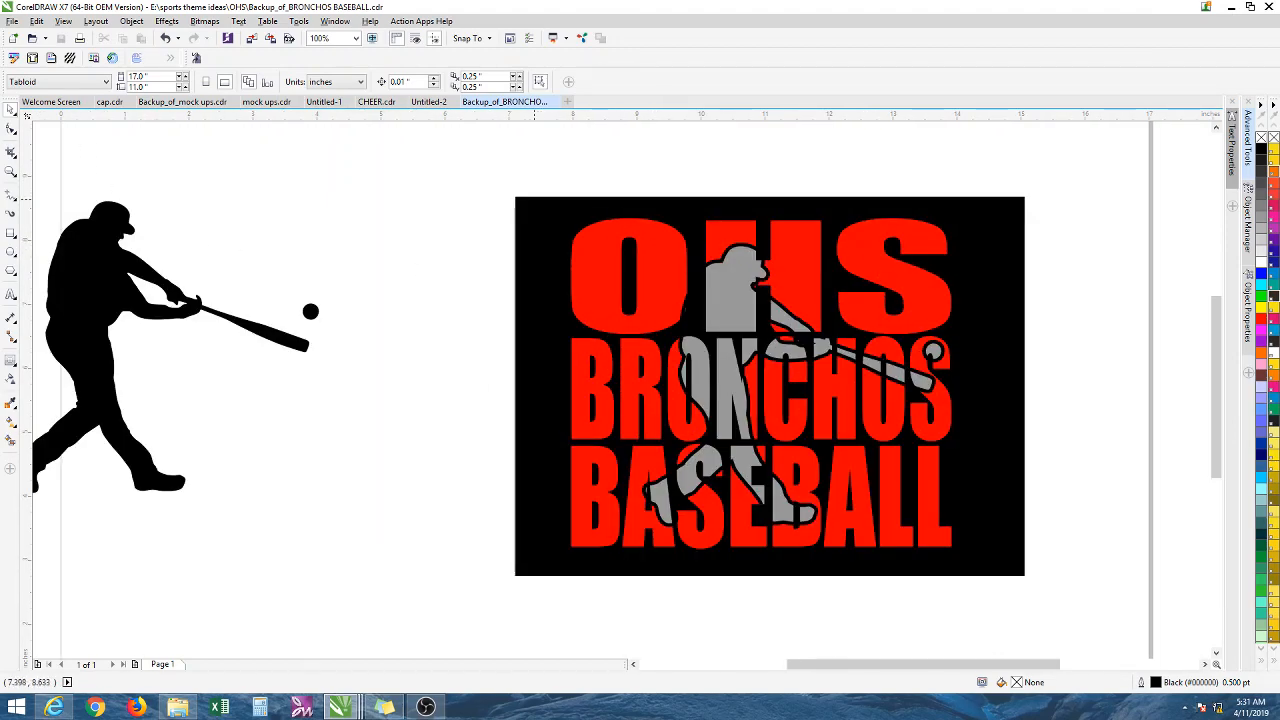
# Step: Shrink the OHS Bronchos Baseball sample to about 4.08 by 3.04 inches and move it into the page's upper right corner
pyautogui.moveTo(142, 320); pyautogui.dragTo(138, 342)
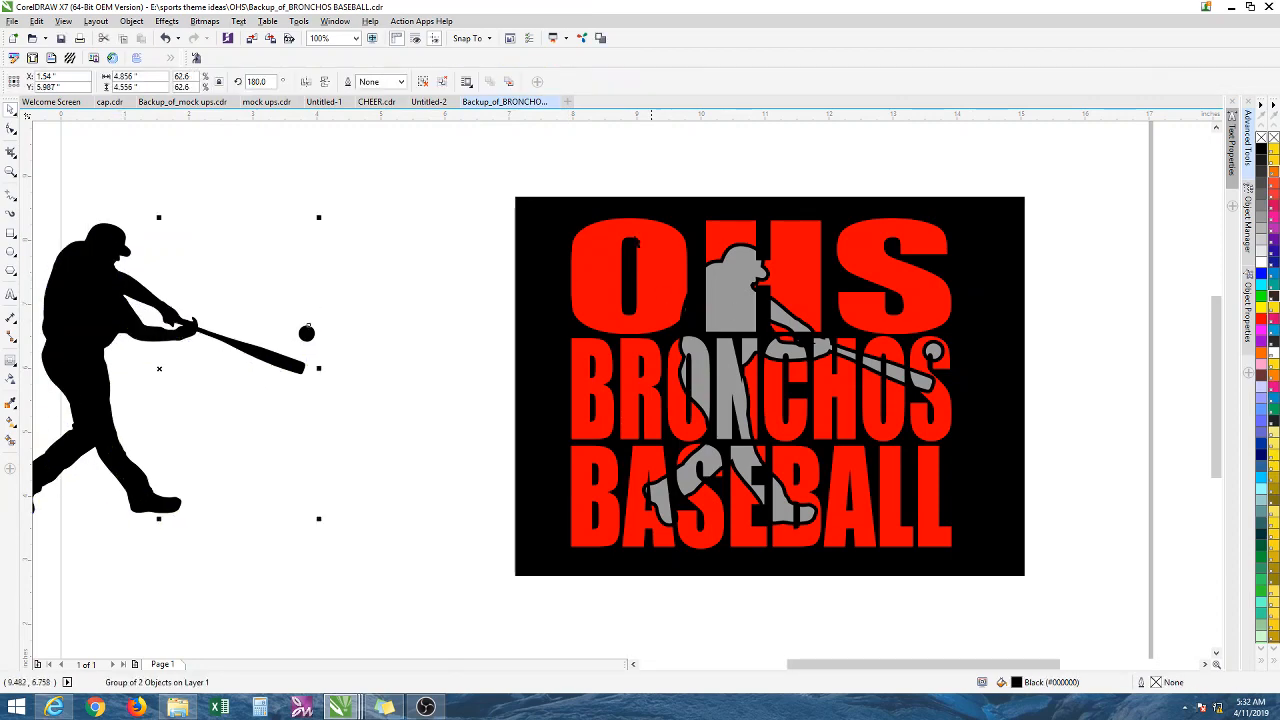
pyautogui.moveTo(488, 178); pyautogui.dragTo(1082, 630)
pyautogui.scroll(-2, 890, 428)
pyautogui.moveTo(890, 428); pyautogui.dragTo(958, 335)
pyautogui.moveTo(1031, 211); pyautogui.dragTo(903, 309)
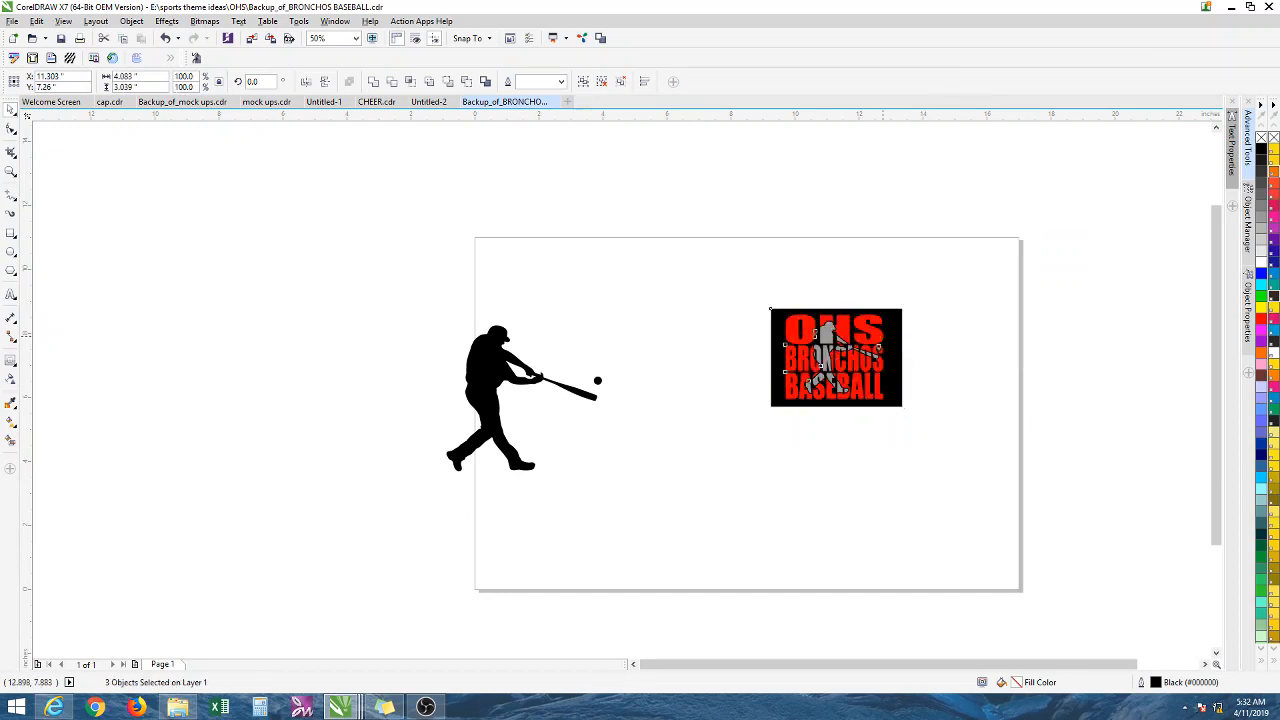
pyautogui.moveTo(837, 357); pyautogui.dragTo(941, 289)
# Step: Add artistic text reading PERMIAN, PANTHER and BASEBALL on three separate lines in the empty part of the page
pyautogui.click(11, 294)
pyautogui.click(660, 464)
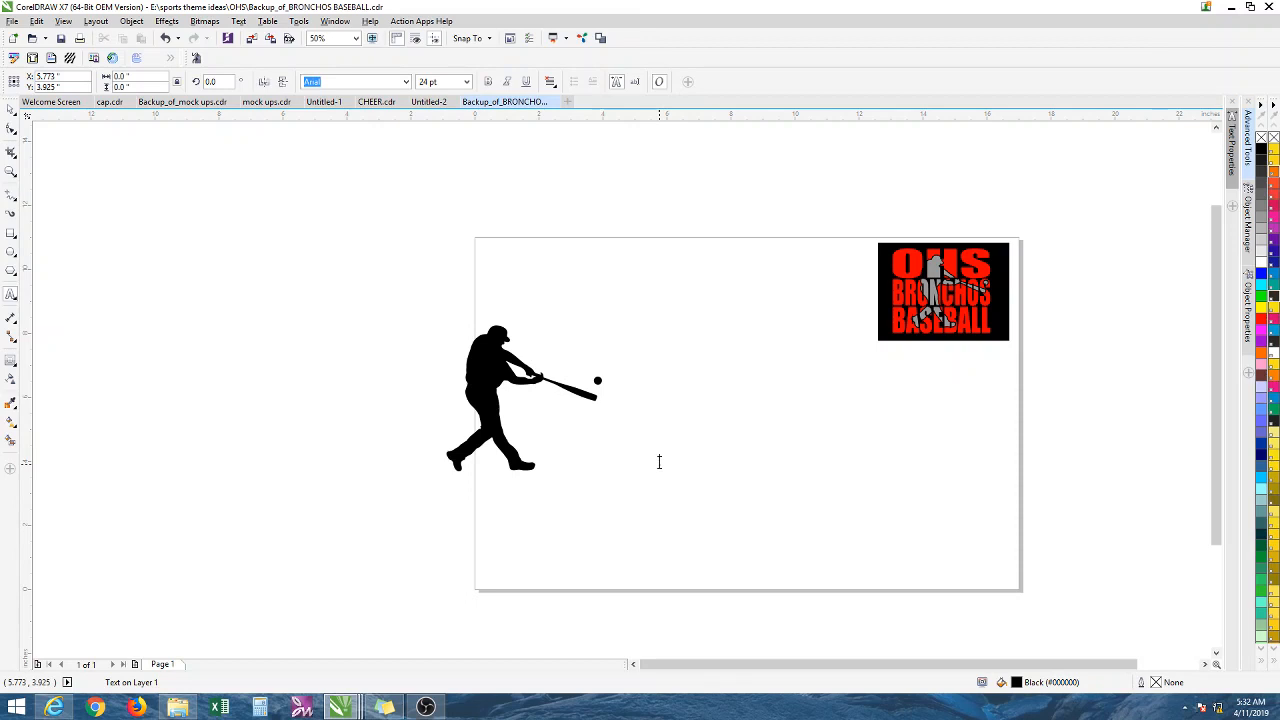
pyautogui.click(660, 462)
pyautogui.write('permi')
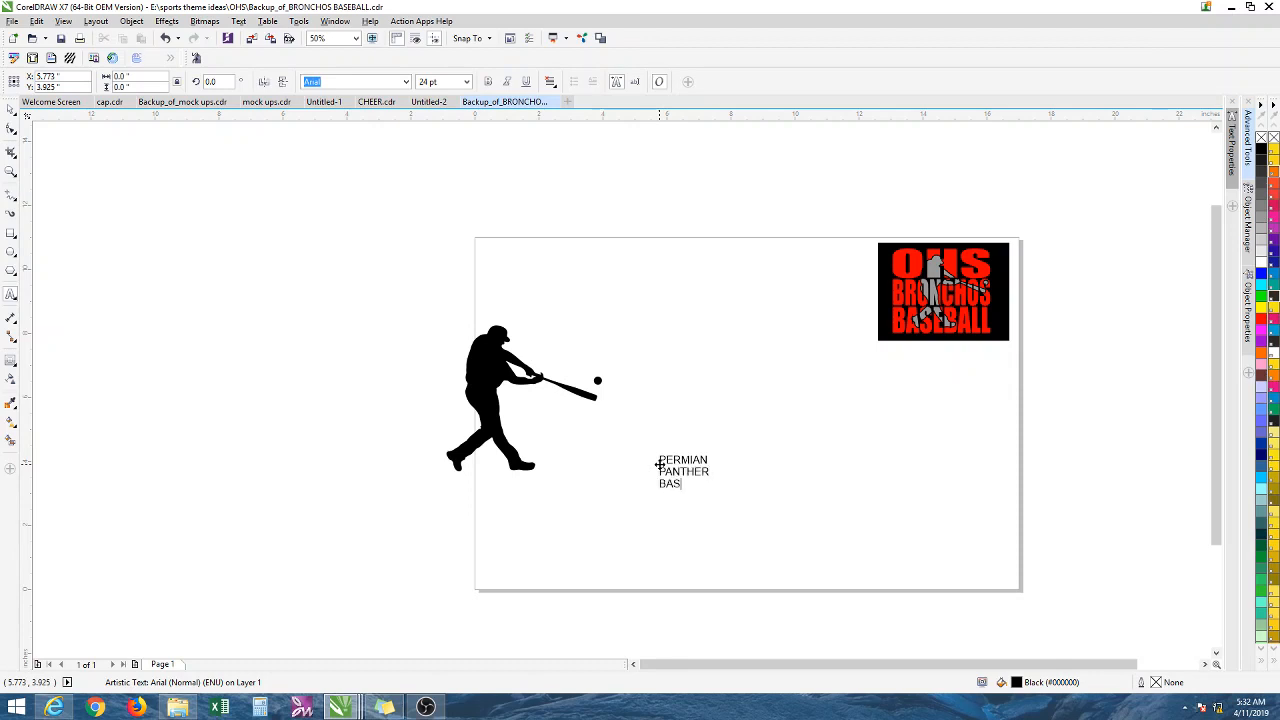
pyautogui.press('Escape')
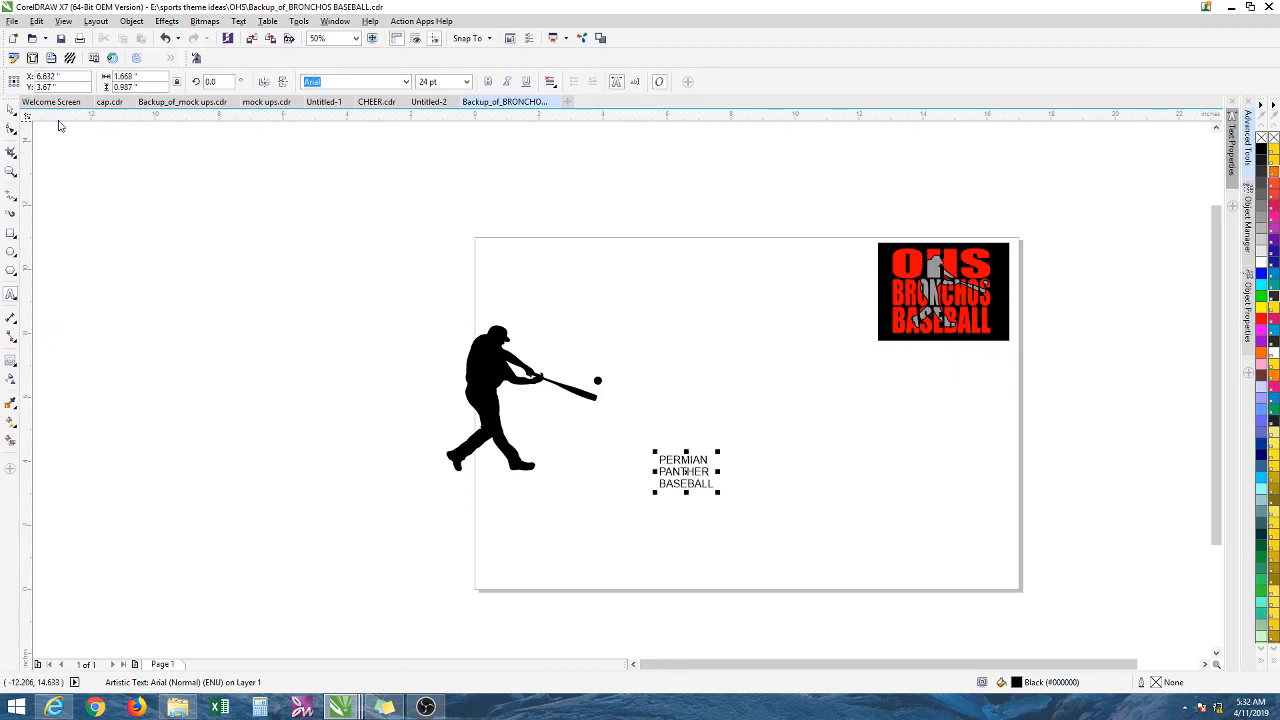
# Step: Center-align the three-line text and set its font to Impact
pyautogui.click(11, 110)
pyautogui.click(633, 449)
pyautogui.moveTo(633, 445); pyautogui.dragTo(745, 508)
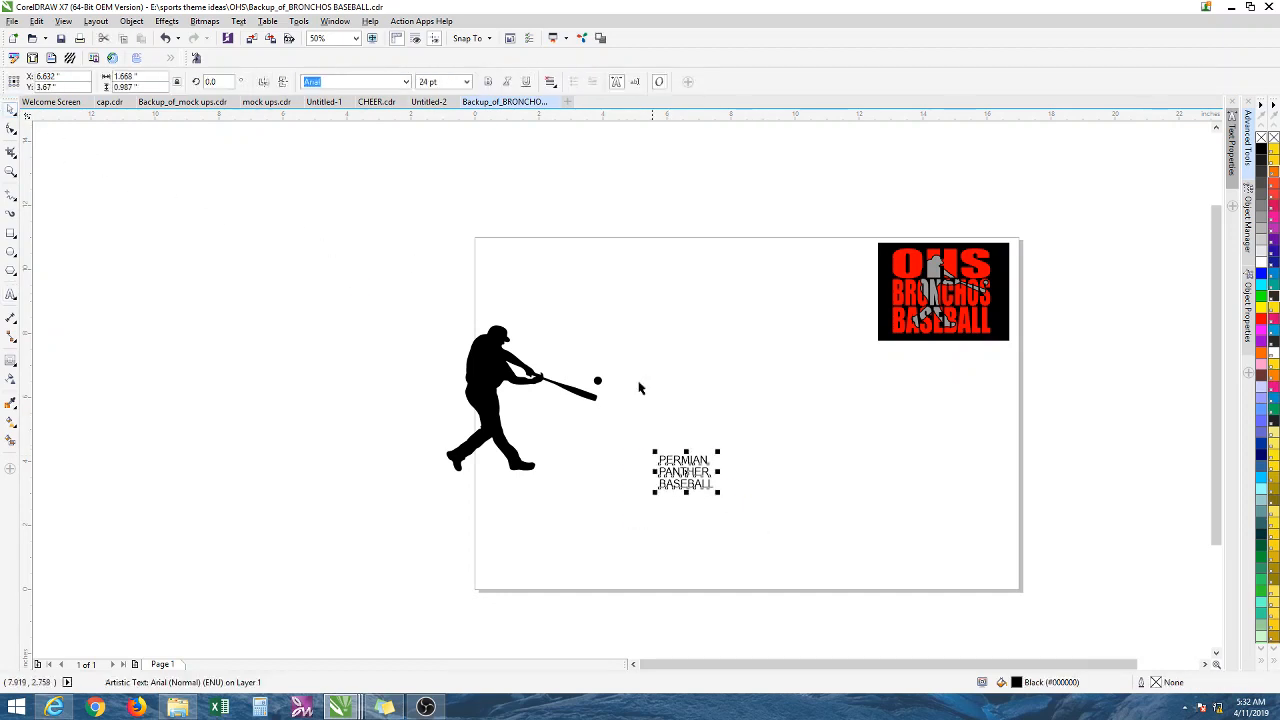
pyautogui.click(405, 82)
pyautogui.click(553, 84)
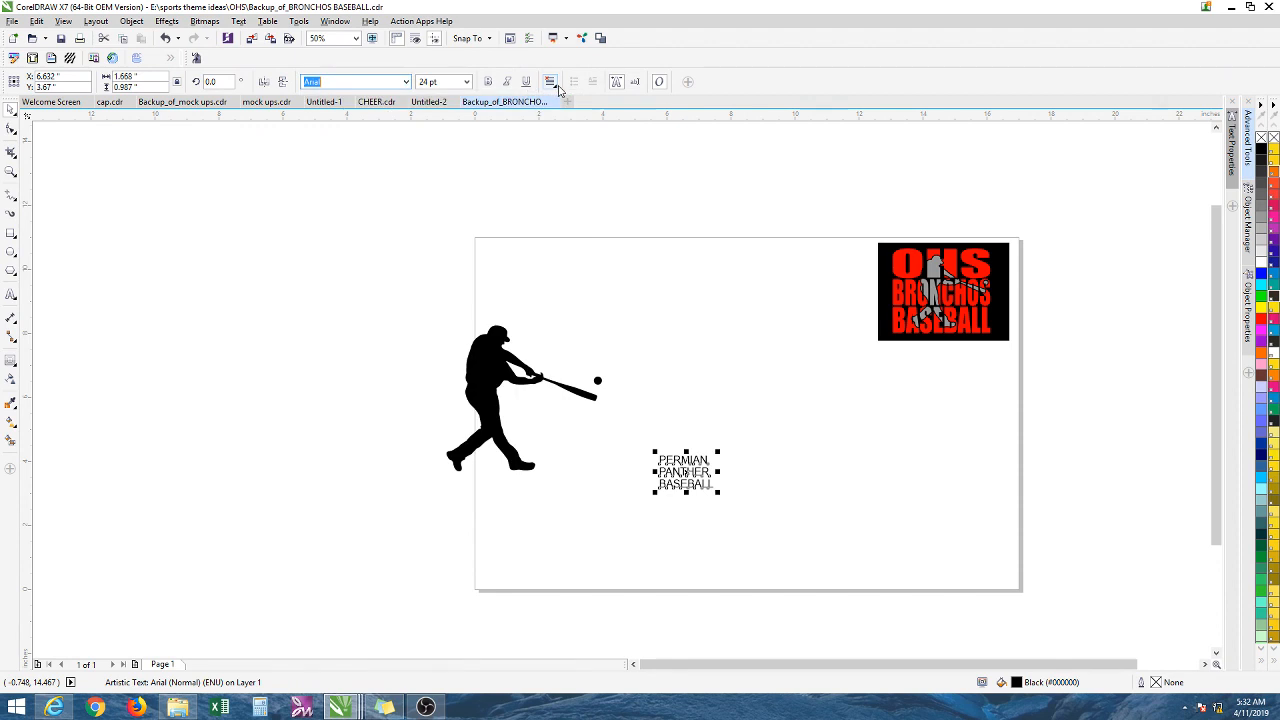
pyautogui.click(553, 84)
pyautogui.click(574, 133)
pyautogui.click(405, 82)
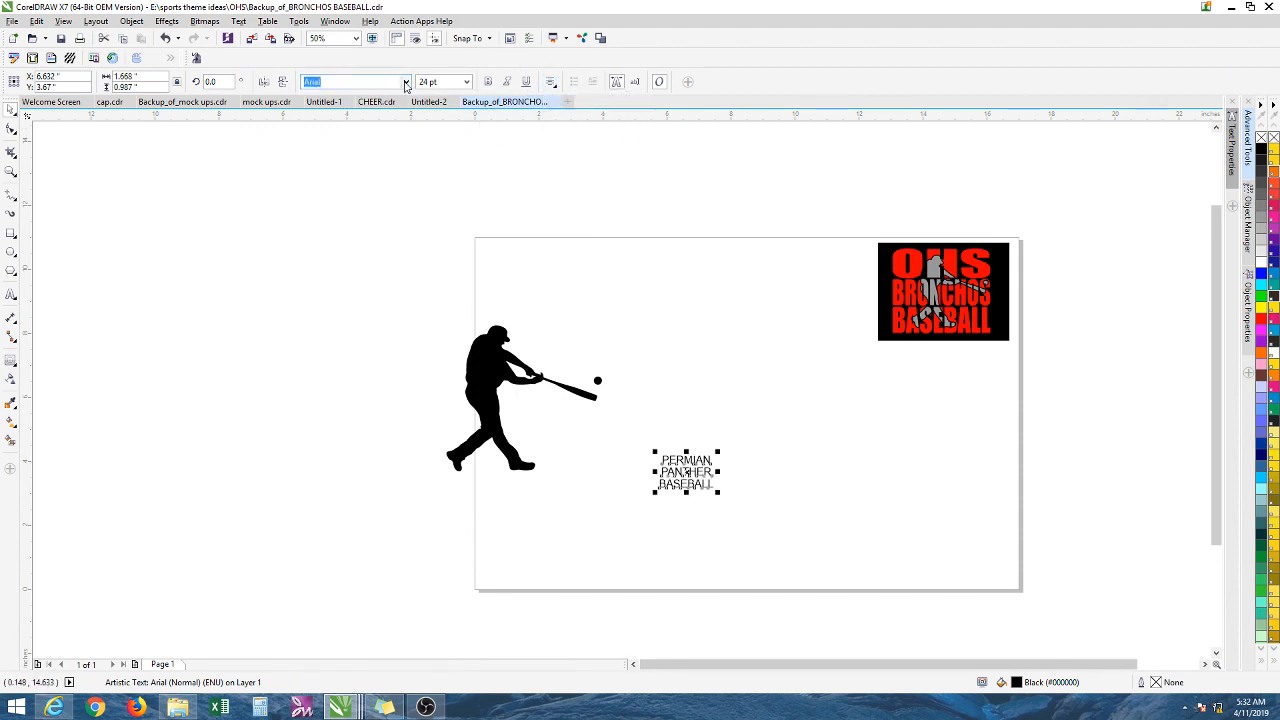
pyautogui.click(340, 121)
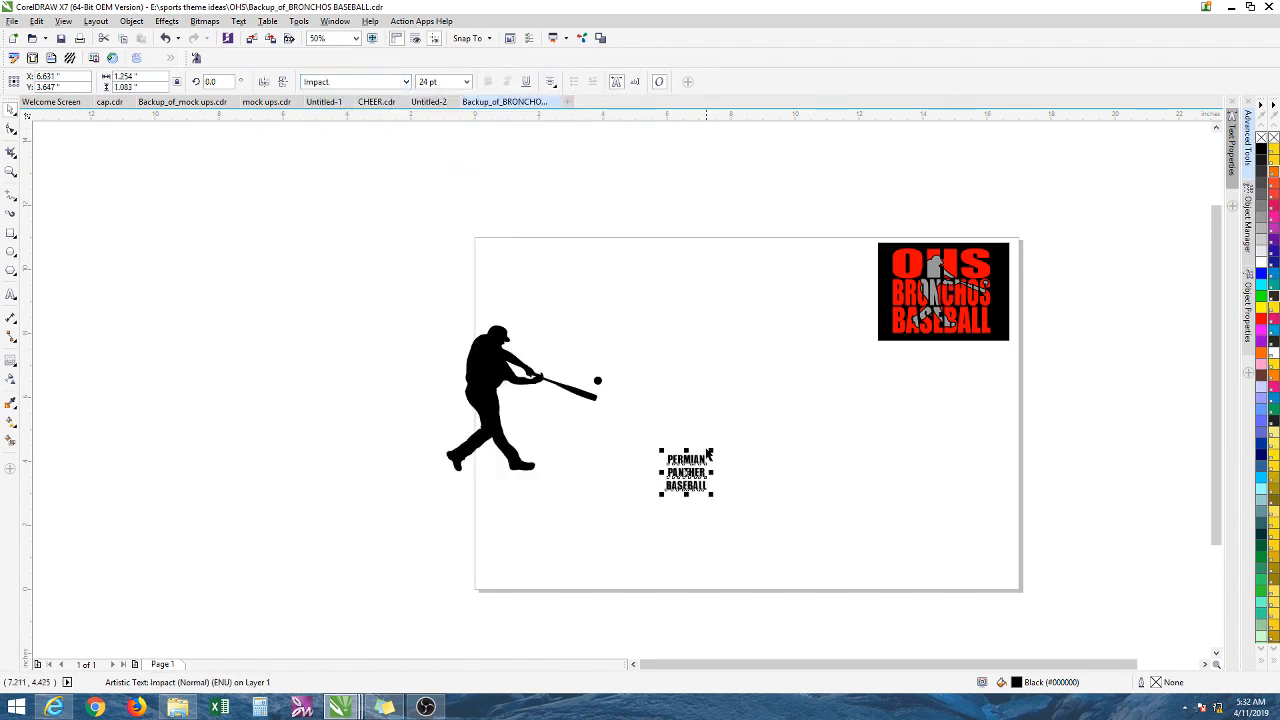
# Step: Move the batter silhouette off the page, place the text beside it and enlarge the text to about 8.17 by 7.05 inches
pyautogui.moveTo(806, 404); pyautogui.dragTo(812, 368)
pyautogui.moveTo(495, 360); pyautogui.dragTo(334, 288)
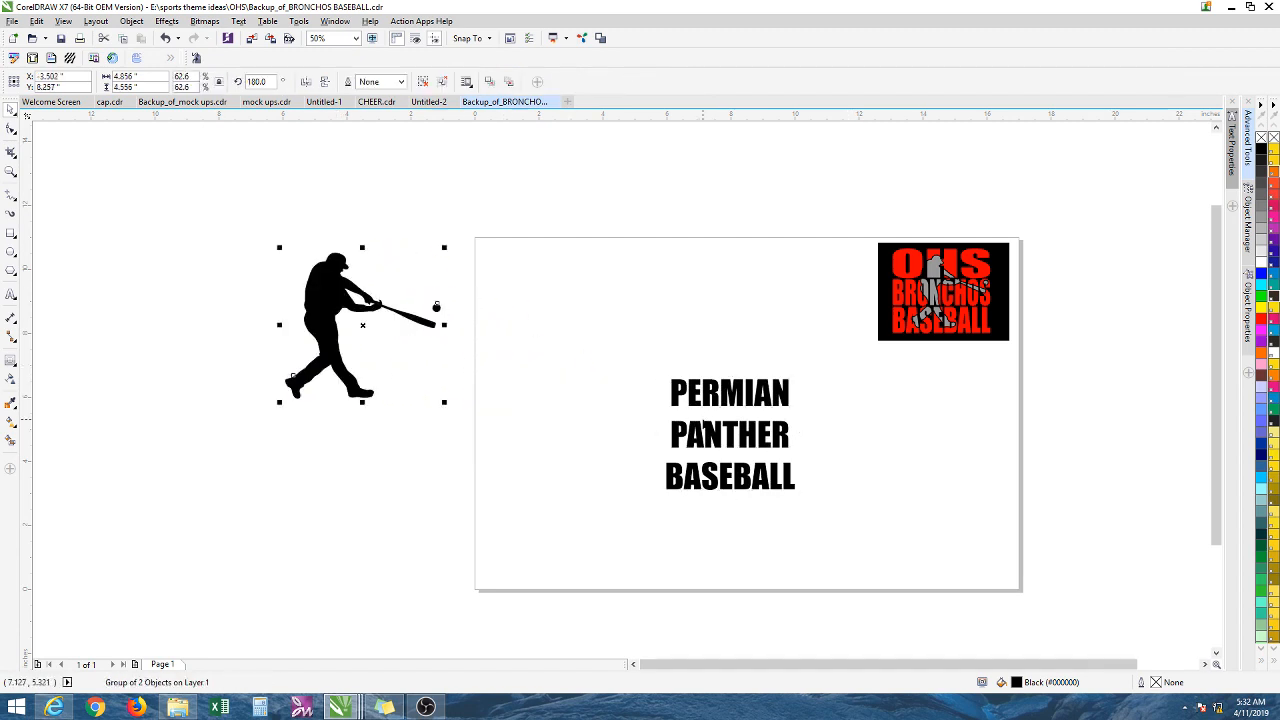
pyautogui.moveTo(704, 405); pyautogui.dragTo(507, 293)
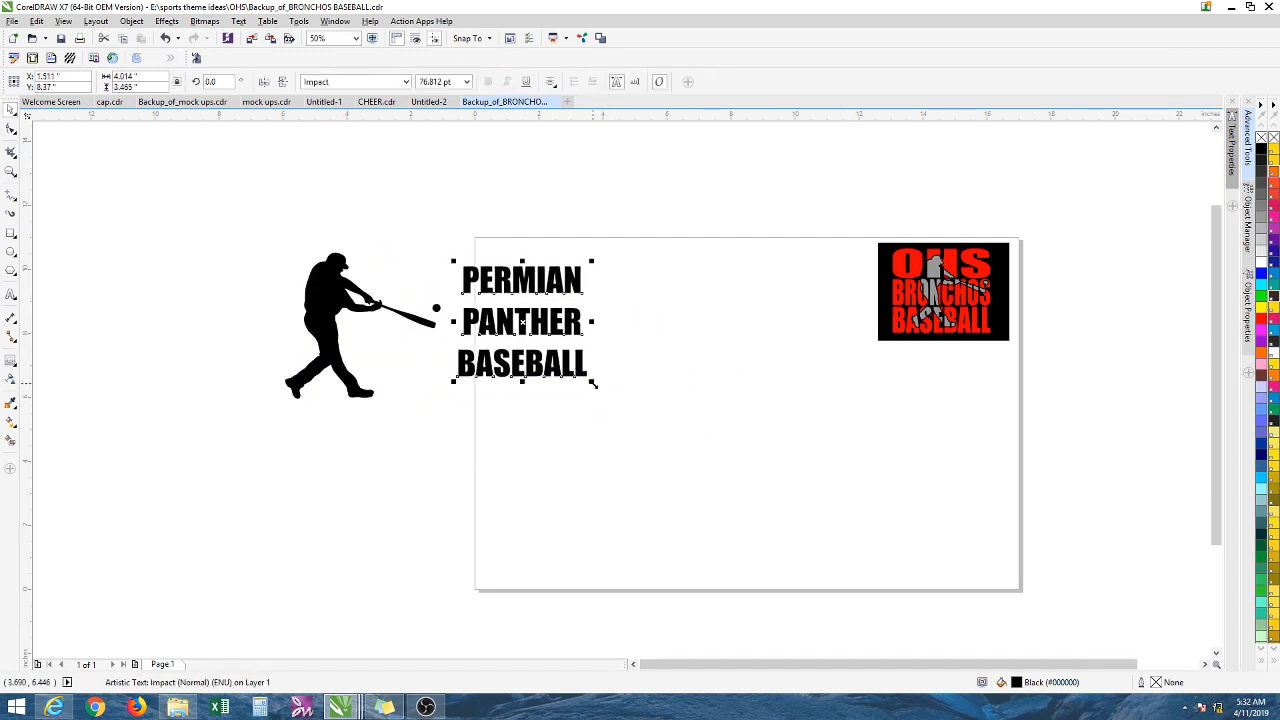
pyautogui.moveTo(591, 374); pyautogui.dragTo(726, 495)
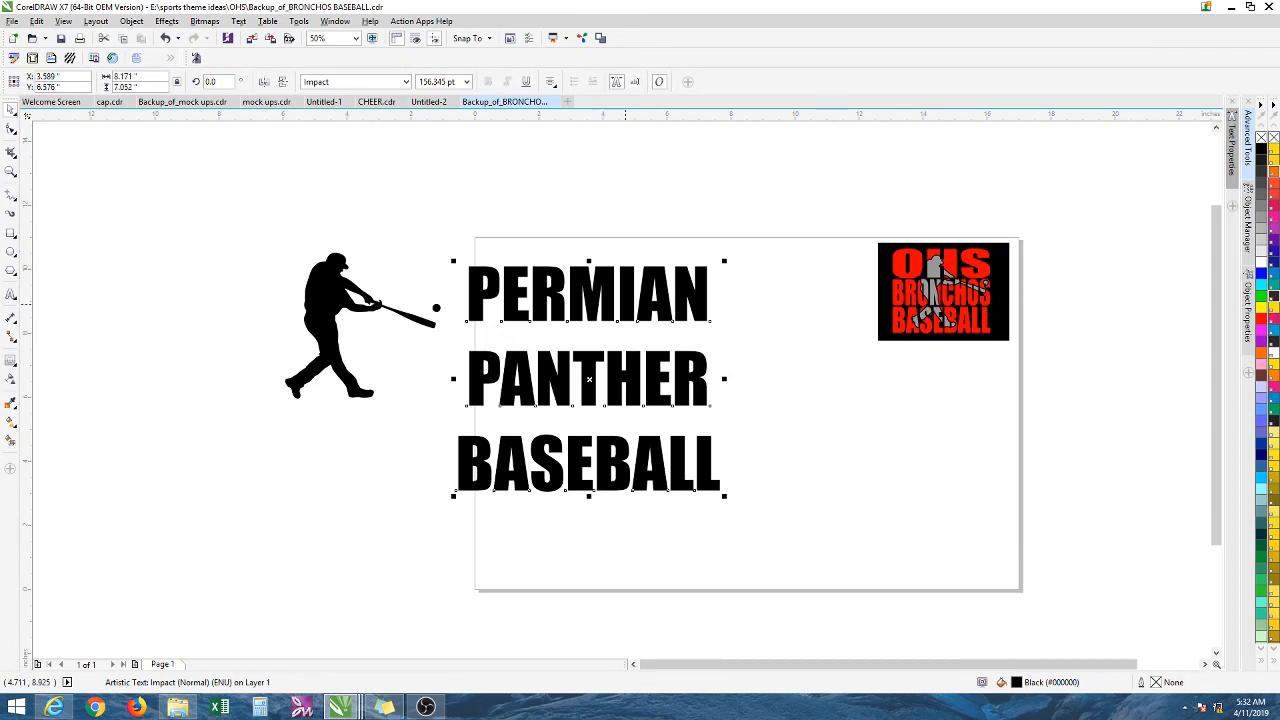
# Step: Break the text apart into separate lines and move PANTHER and BASEBALL up close beneath the word above each
pyautogui.rightClick(626, 305)
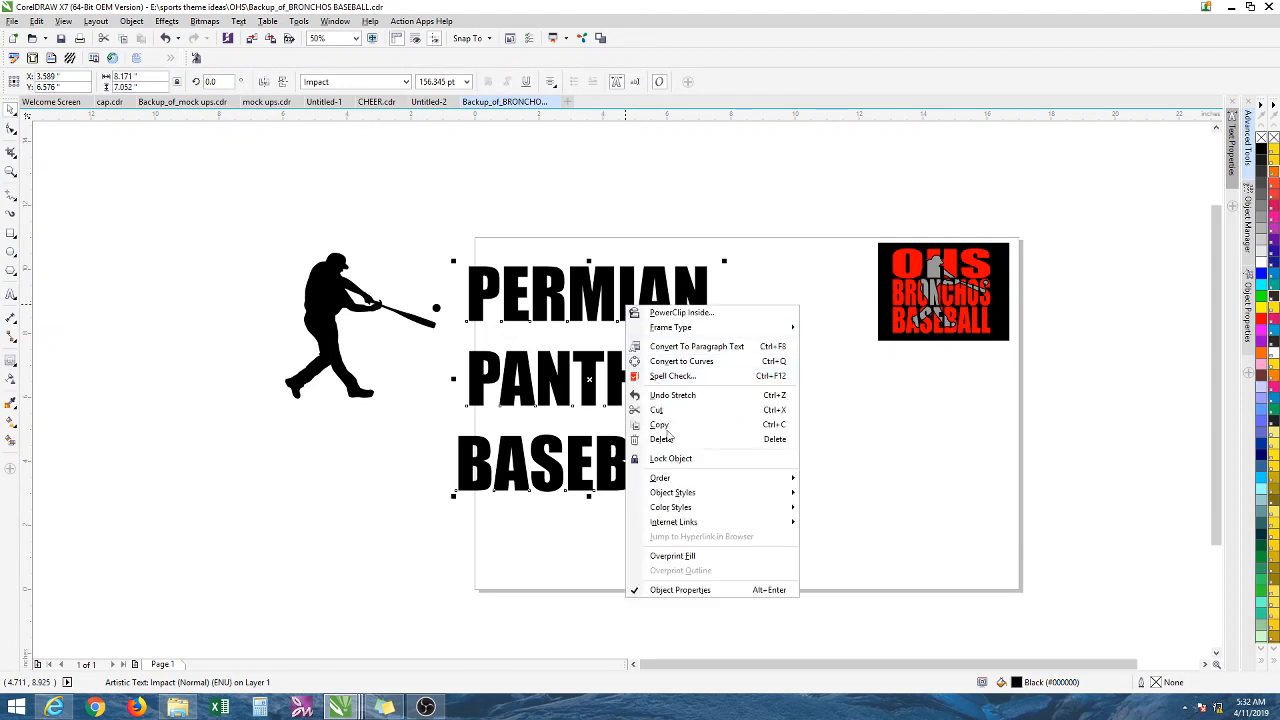
pyautogui.click(866, 466)
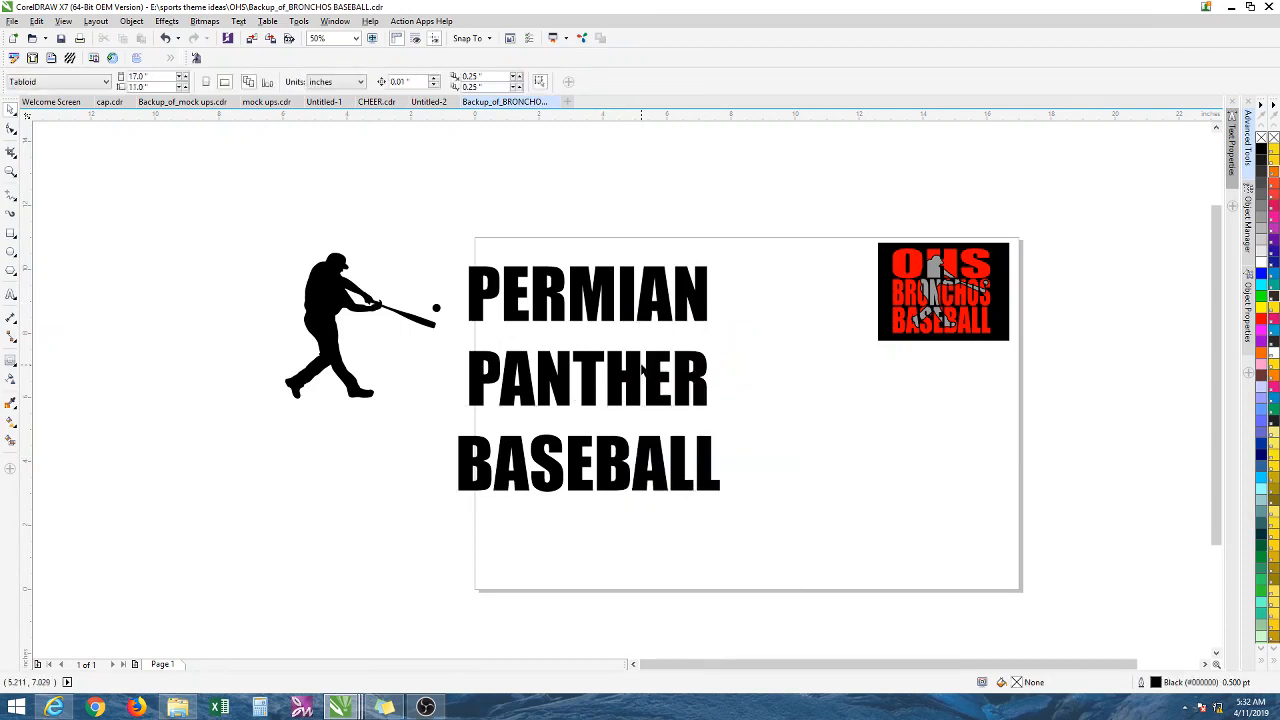
pyautogui.click(642, 372)
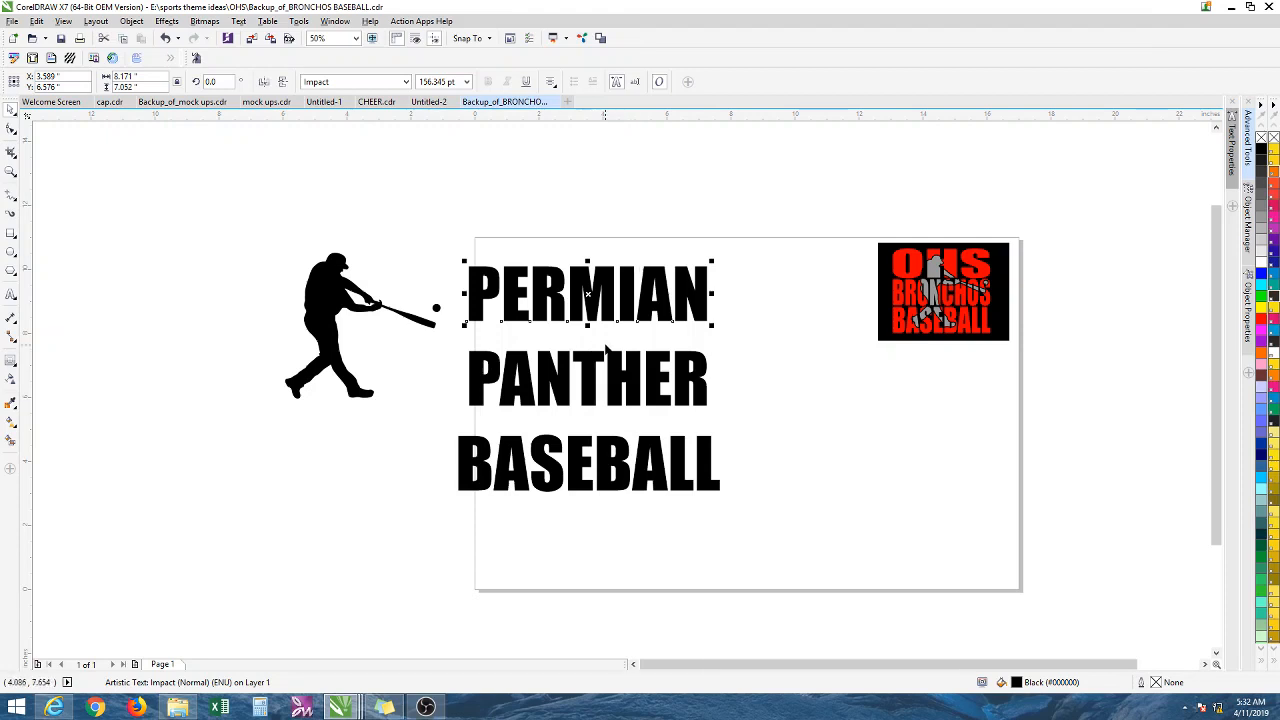
pyautogui.moveTo(594, 377); pyautogui.dragTo(594, 354)
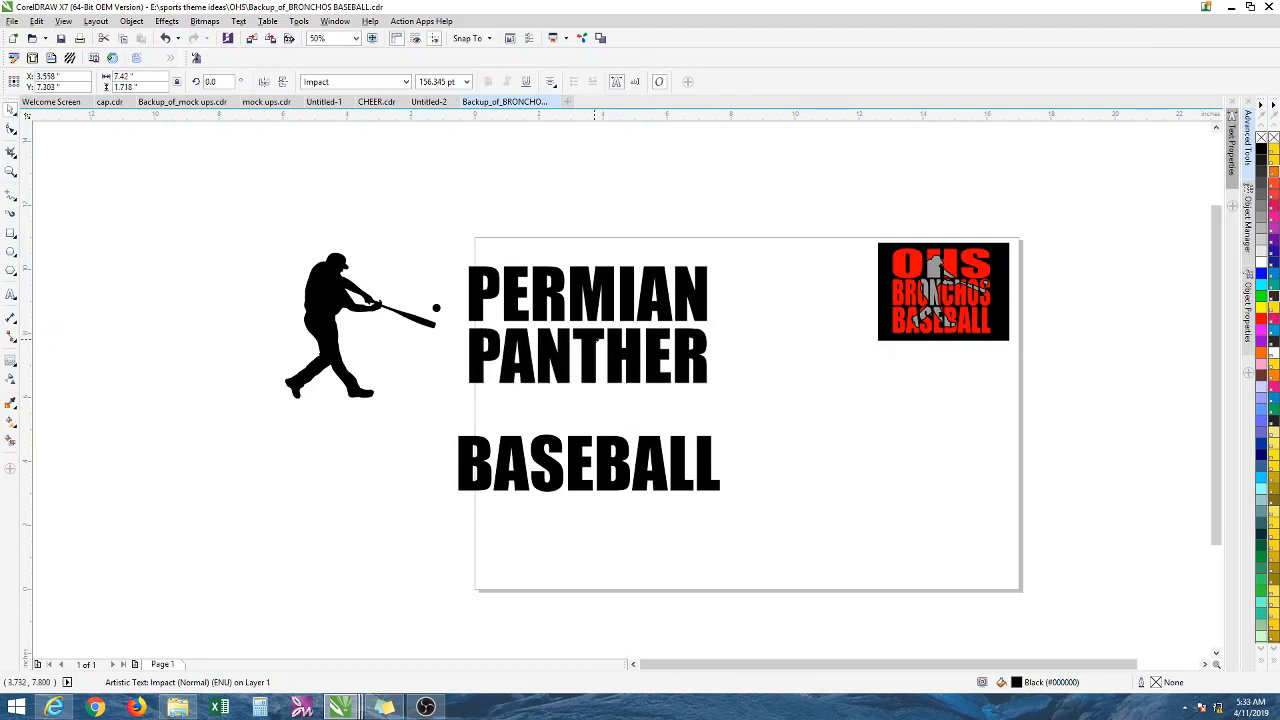
pyautogui.moveTo(584, 452); pyautogui.dragTo(602, 409)
# Step: Place a vertical guideline at the left edge of PERMIAN and PANTHER and align BASEBALL's left edge to it
pyautogui.moveTo(441, 227); pyautogui.dragTo(737, 477)
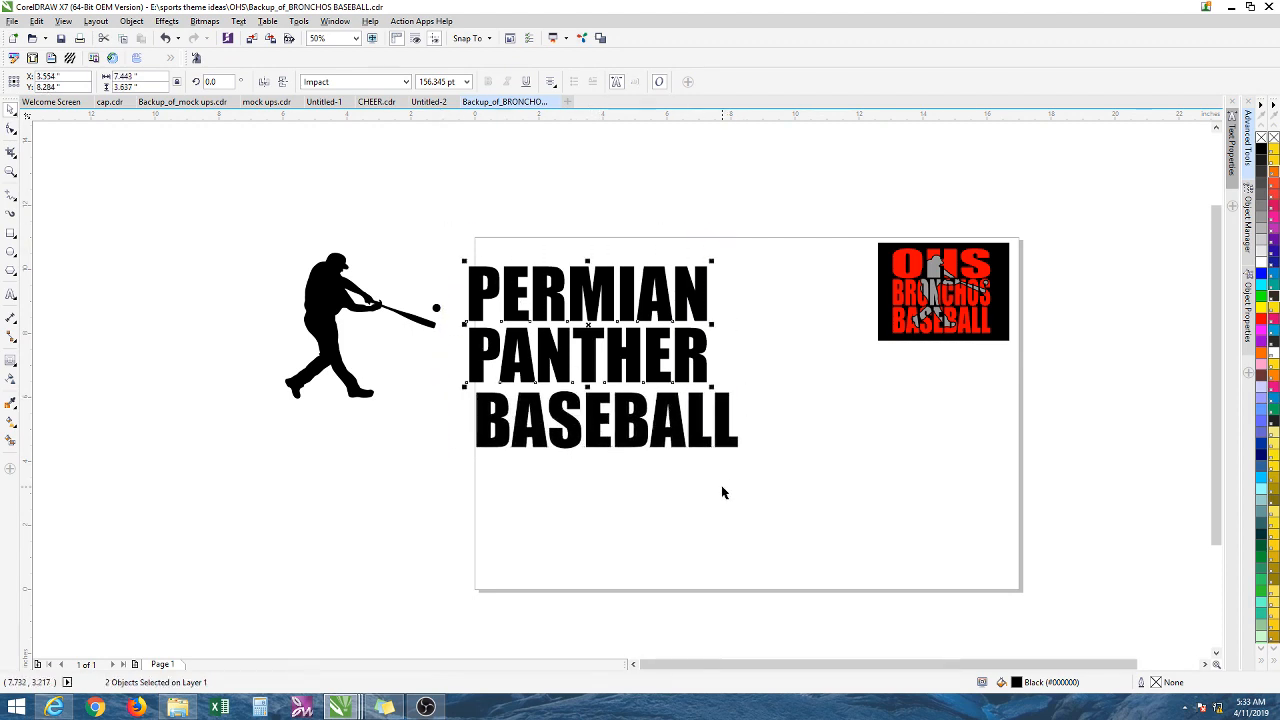
pyautogui.click(786, 436)
pyautogui.moveTo(692, 400); pyautogui.dragTo(685, 400)
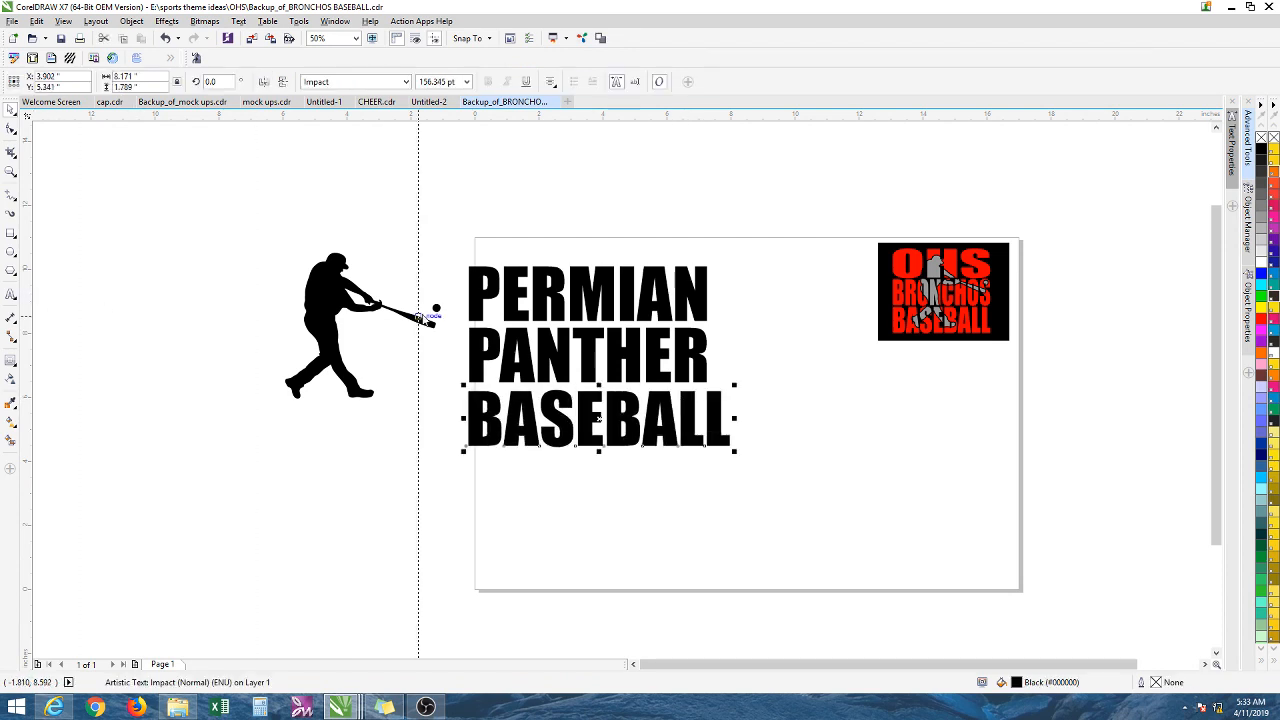
pyautogui.moveTo(467, 313); pyautogui.dragTo(470, 314)
pyautogui.scroll(3, 475, 380)
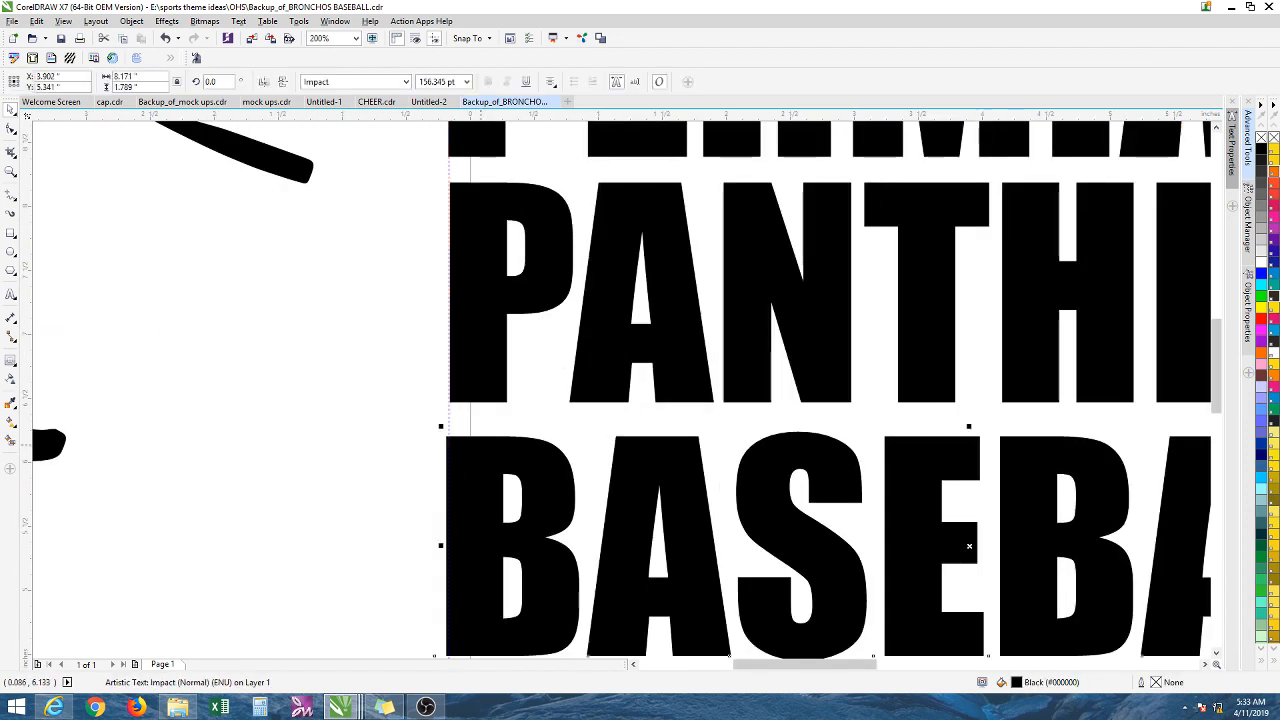
pyautogui.press('Right')
pyautogui.scroll(-2, 466, 418)
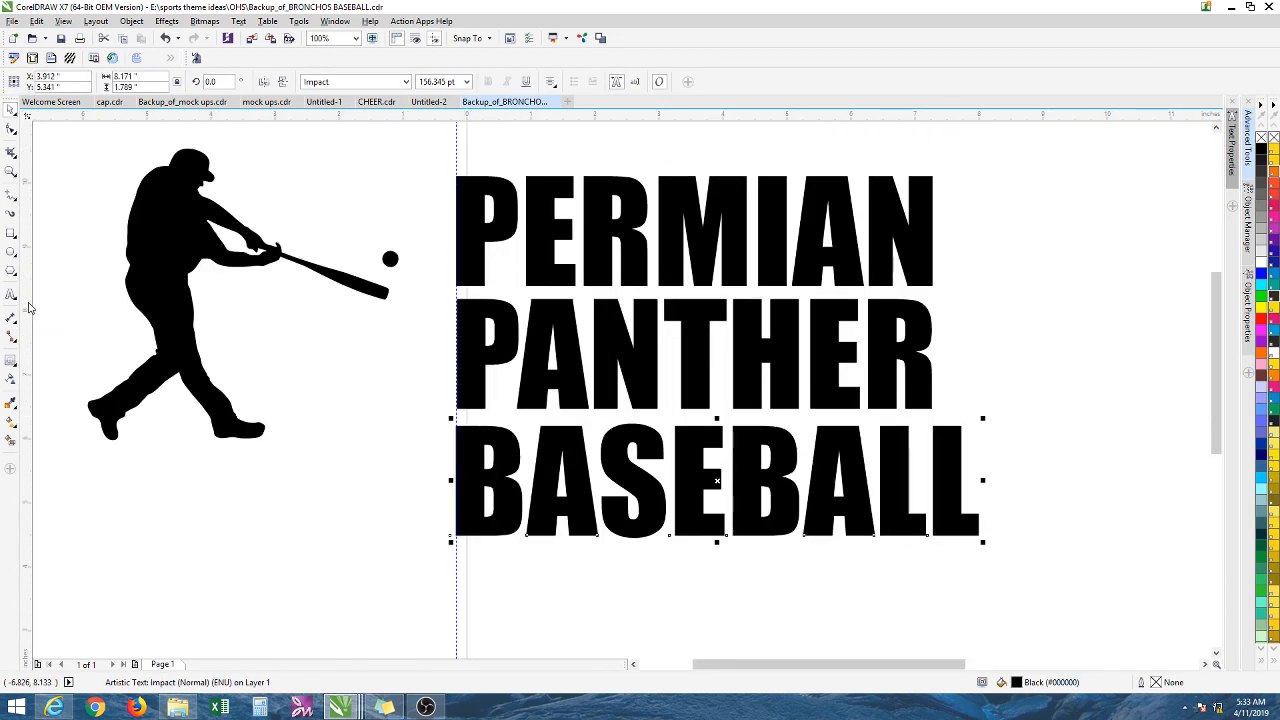
# Step: Place a vertical guideline at PERMIAN's right edge and narrow BASEBALL to about 7.45 inches wide to meet it
pyautogui.moveTo(30, 308); pyautogui.dragTo(932, 303)
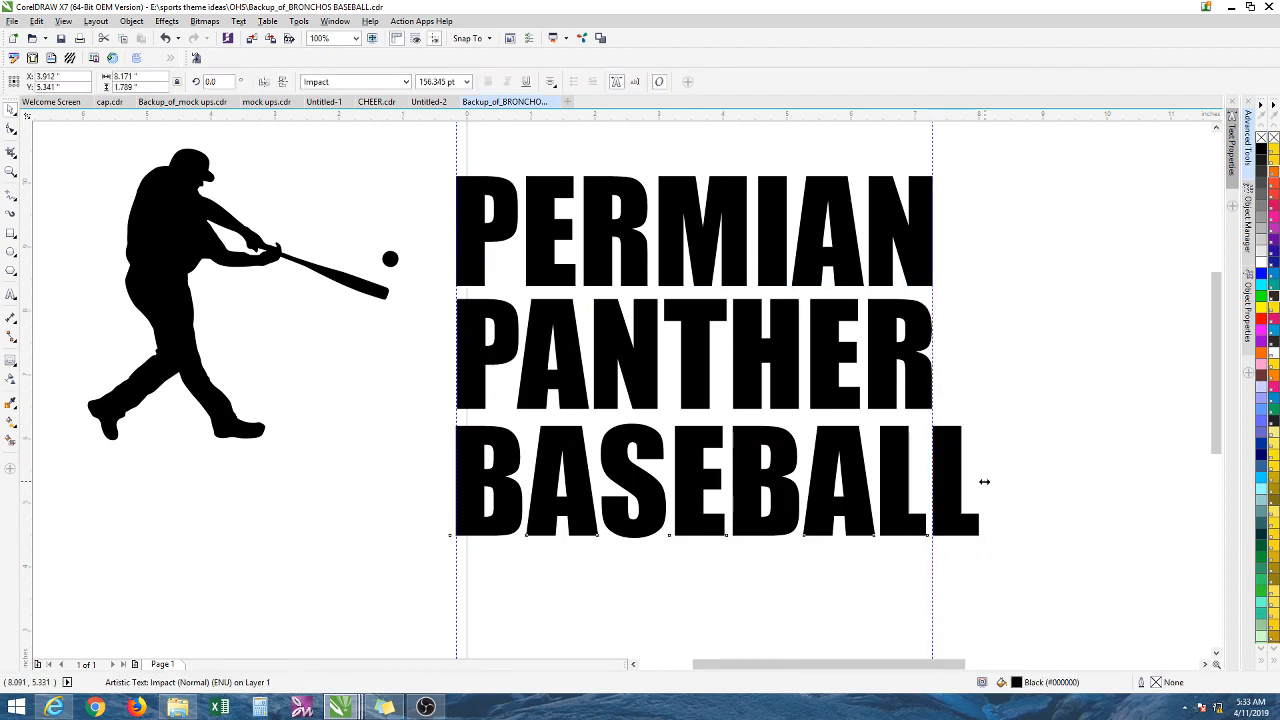
pyautogui.moveTo(984, 481); pyautogui.dragTo(938, 476)
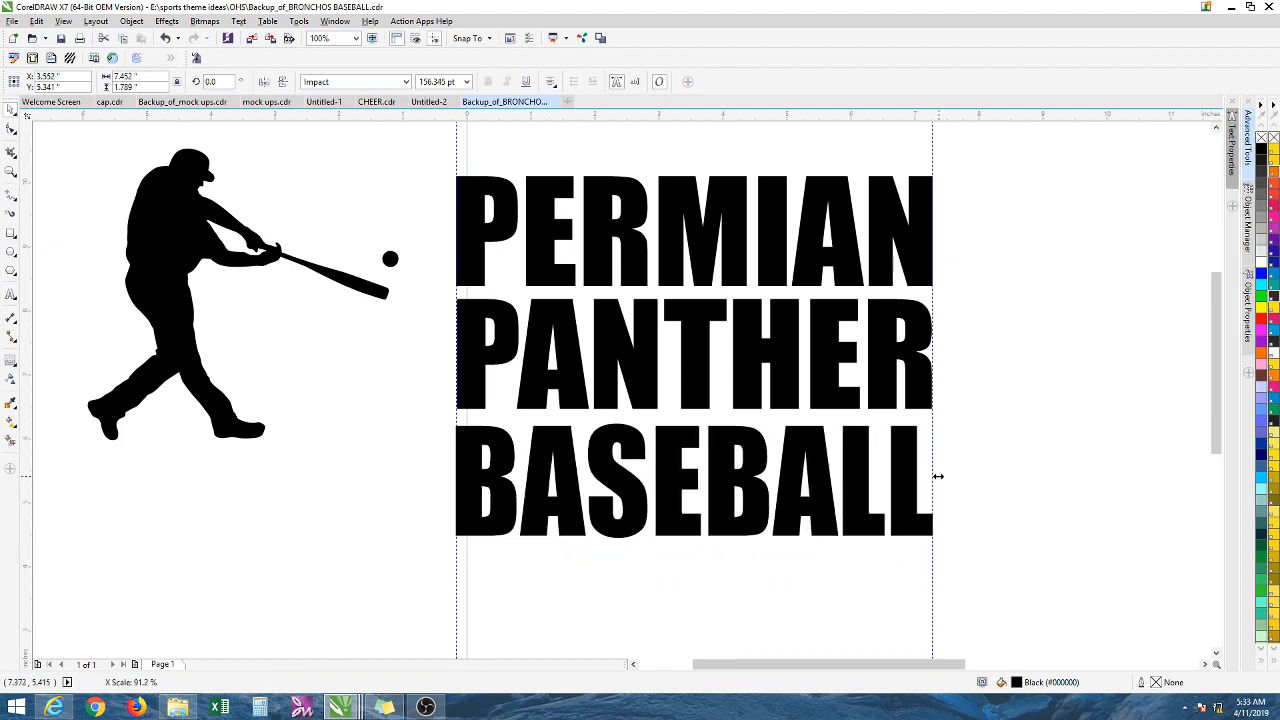
pyautogui.click(942, 466)
# Step: Tighten the vertical gaps between PERMIAN, PANTHER and BASEBALL by shifting the words closer together
pyautogui.click(730, 288)
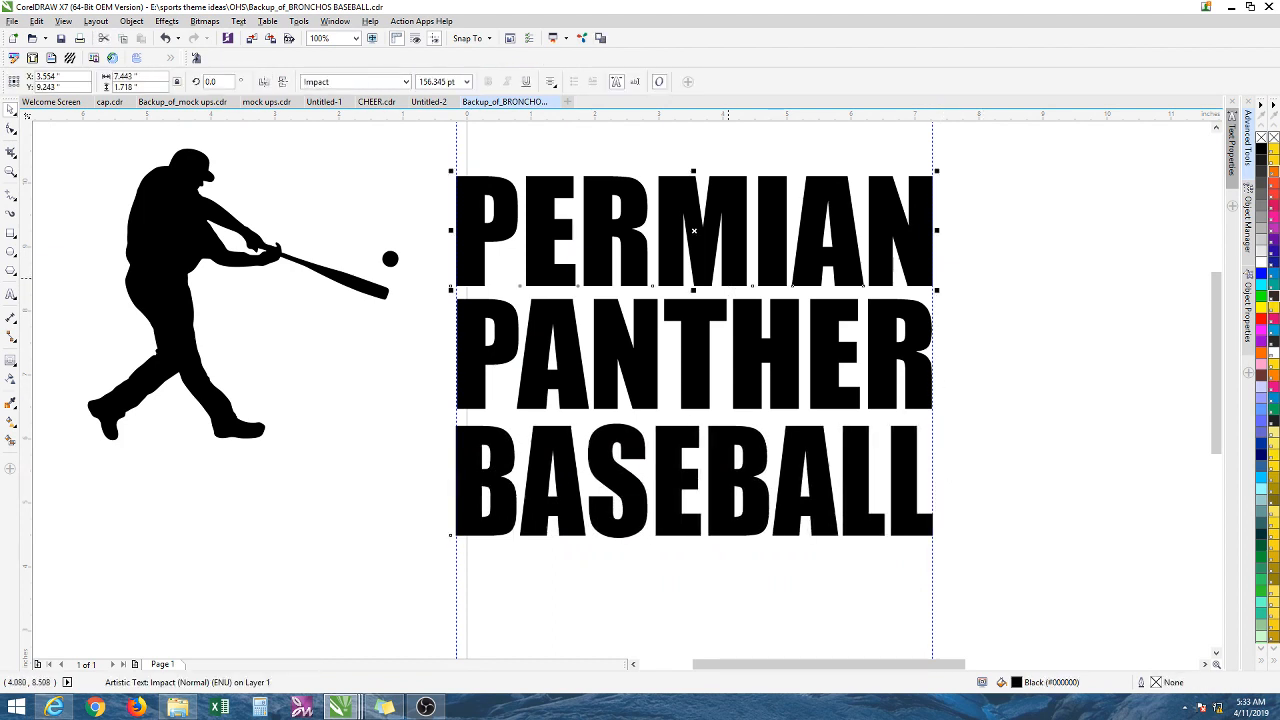
pyautogui.press('Up')
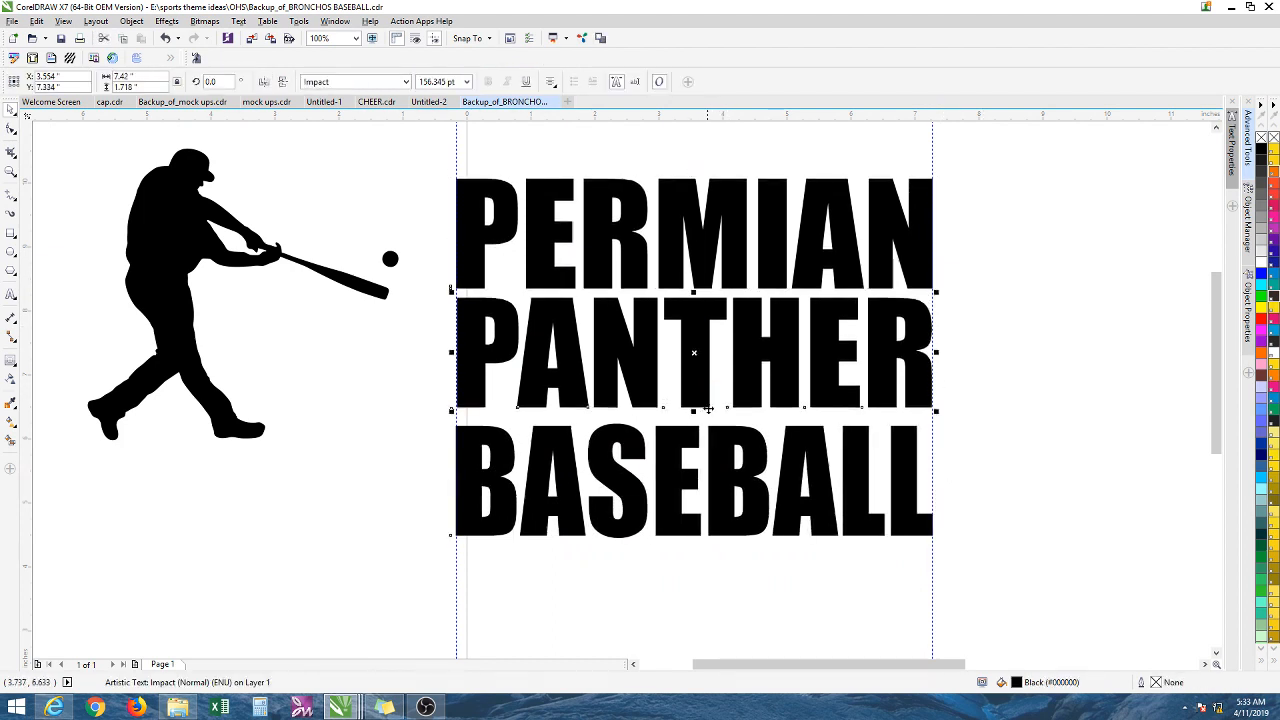
pyautogui.click(719, 447)
pyautogui.moveTo(717, 447); pyautogui.dragTo(717, 436)
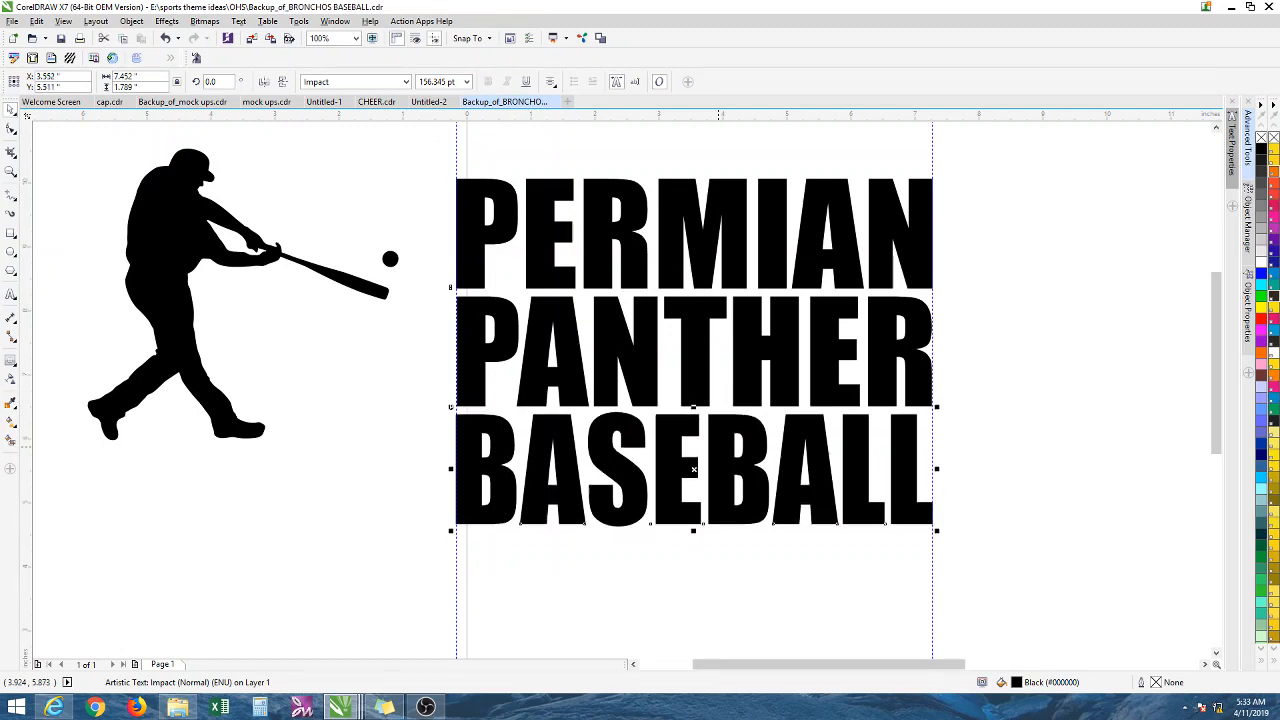
# Step: Delete both vertical guidelines at the edges of the text
pyautogui.click(932, 160)
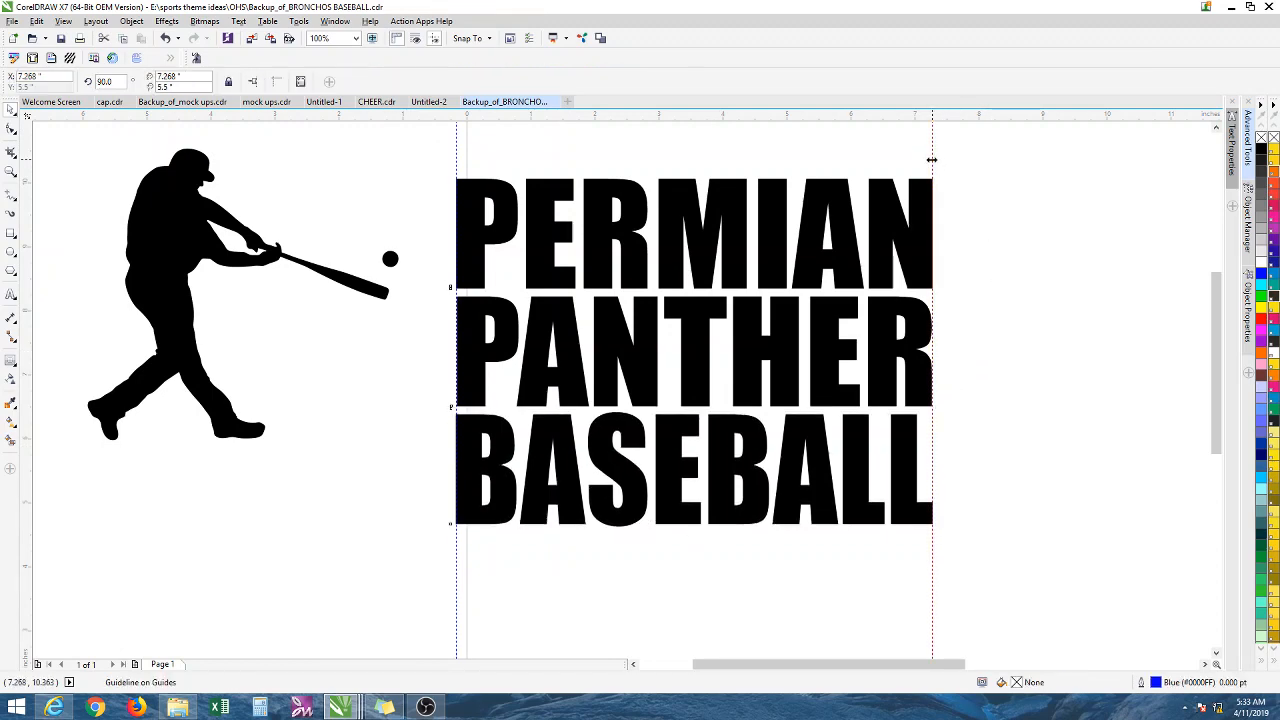
pyautogui.press('Delete')
pyautogui.click(456, 155)
pyautogui.press('Delete')
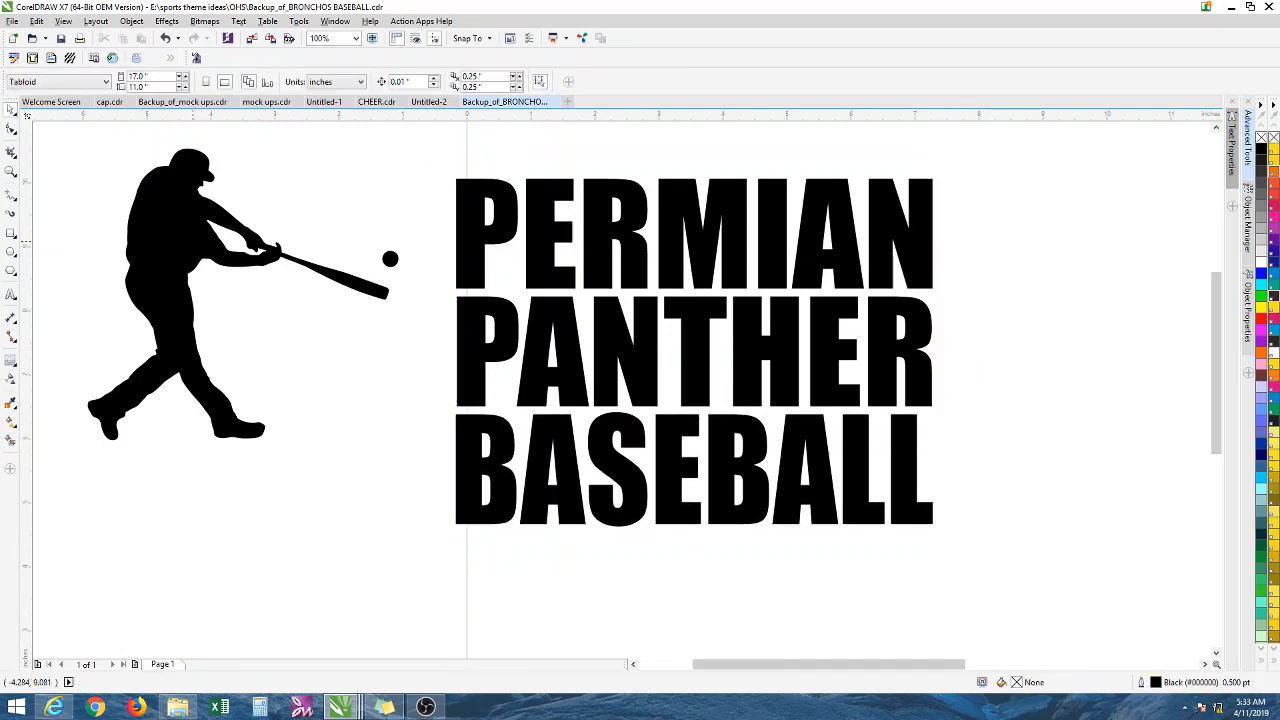
# Step: Move the batter silhouette down and closer to the stacked words, just to their left
pyautogui.click(193, 241)
pyautogui.moveTo(192, 239); pyautogui.dragTo(243, 328)
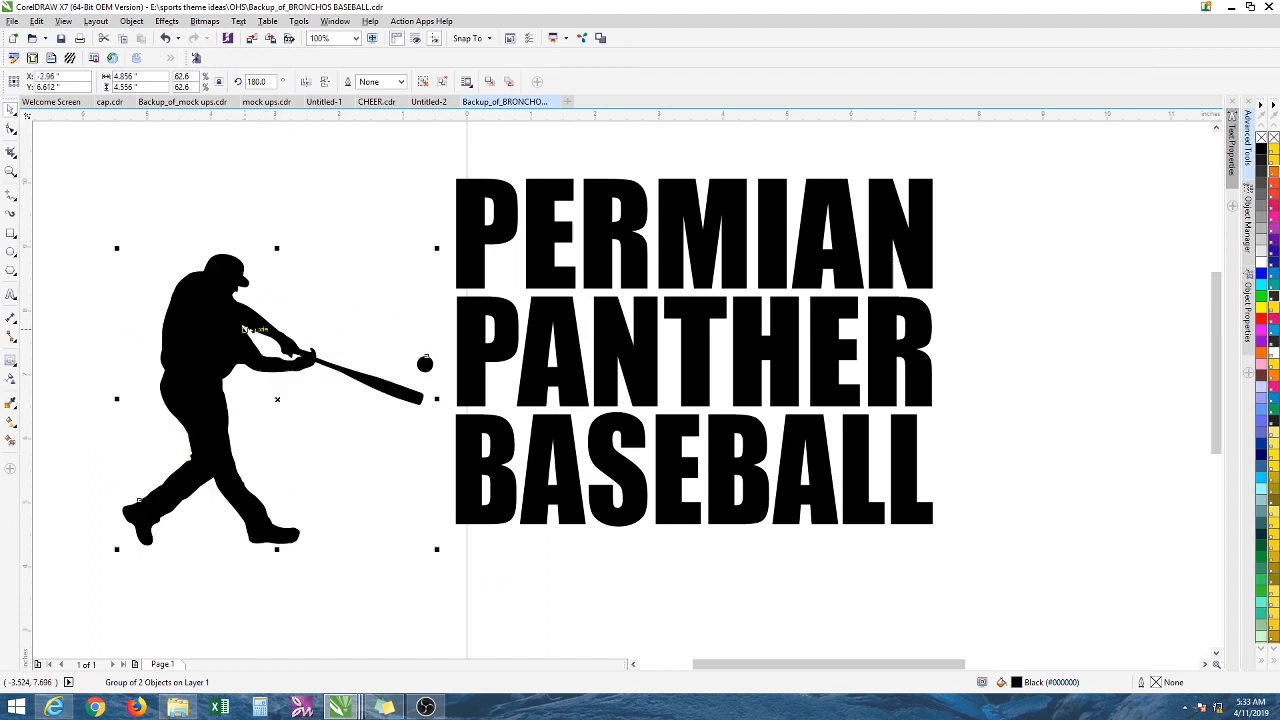
pyautogui.scroll(-2, 210, 326)
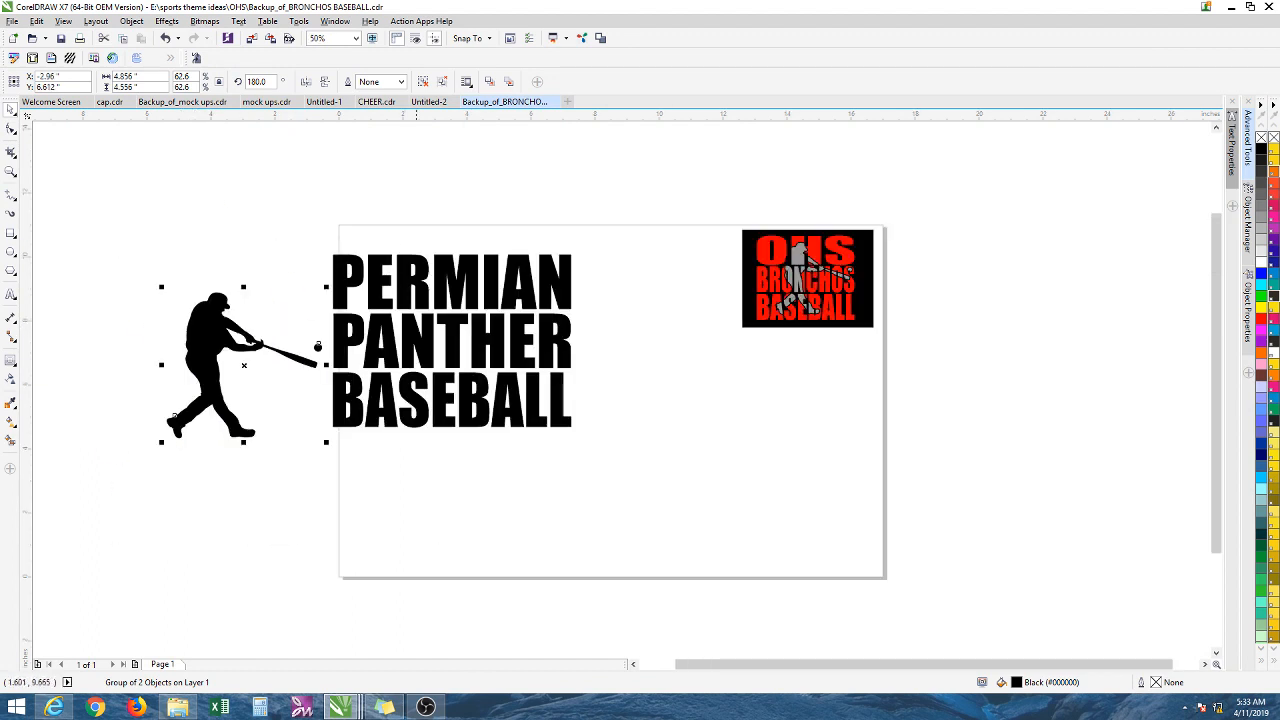
# Step: Move the stacked words down and right onto the page and place the batter silhouette above and to their left
pyautogui.moveTo(323, 275); pyautogui.dragTo(600, 455)
pyautogui.moveTo(449, 331); pyautogui.dragTo(536, 375)
pyautogui.moveTo(218, 337); pyautogui.dragTo(291, 309)
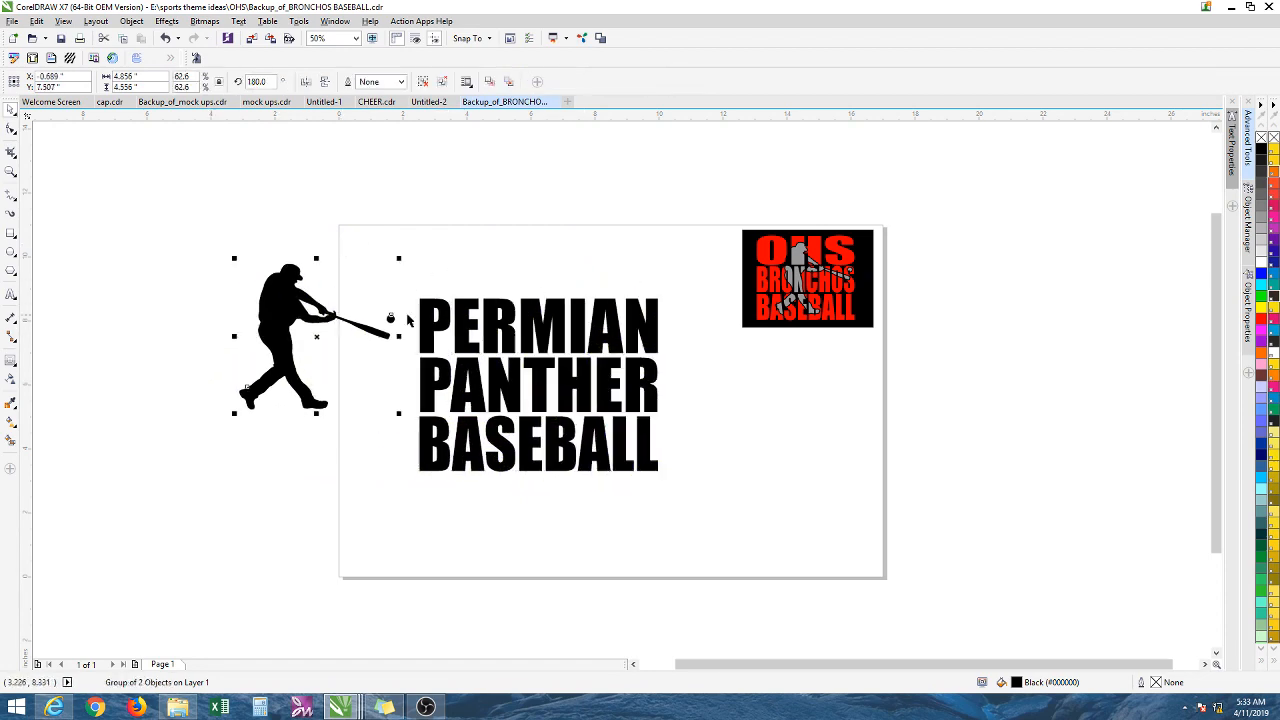
# Step: Fill the batter silhouette with gray (R:128 G:128 B:128)
pyautogui.scroll(2, 330, 316)
pyautogui.scroll(-1, 500, 320)
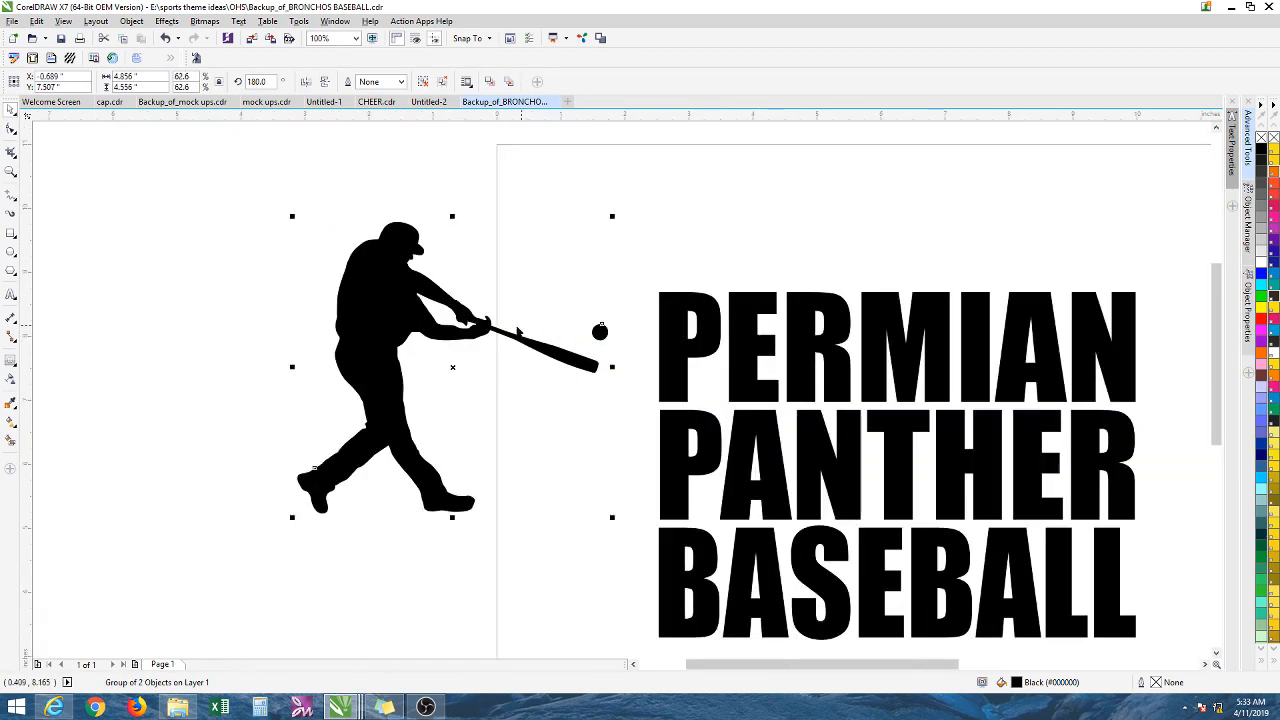
pyautogui.scroll(-1, 513, 332)
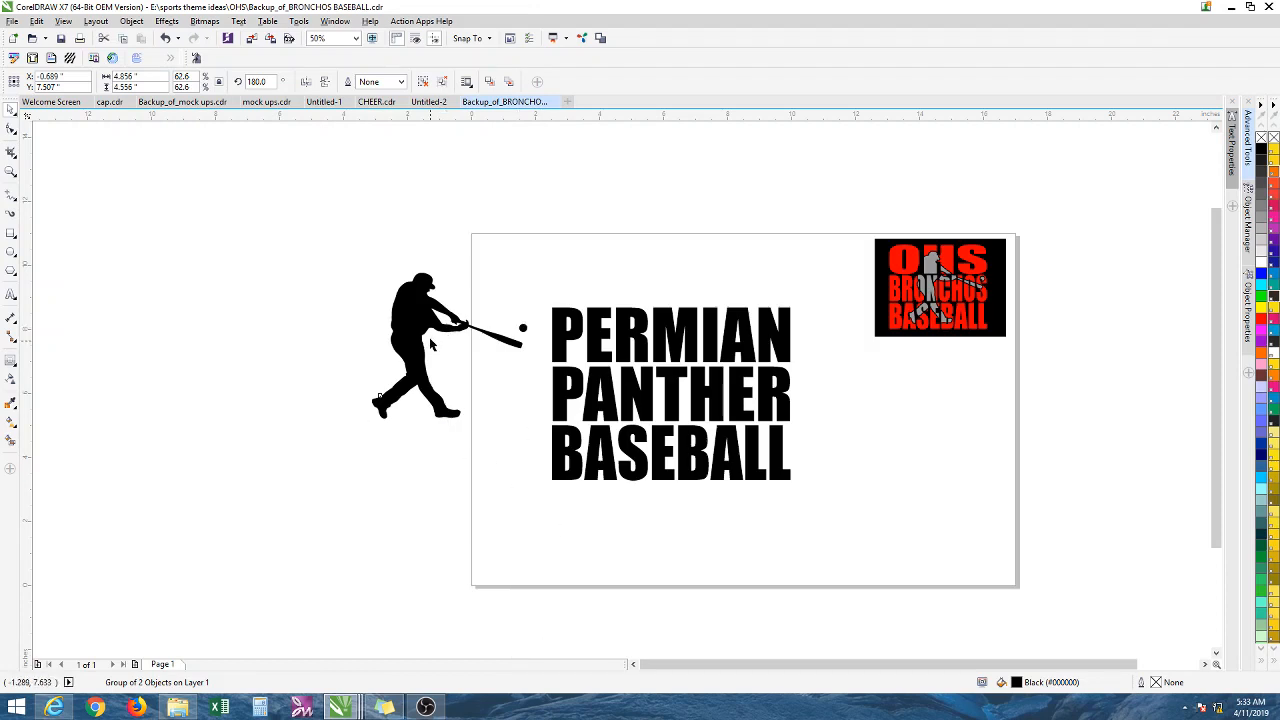
pyautogui.click(1262, 205)
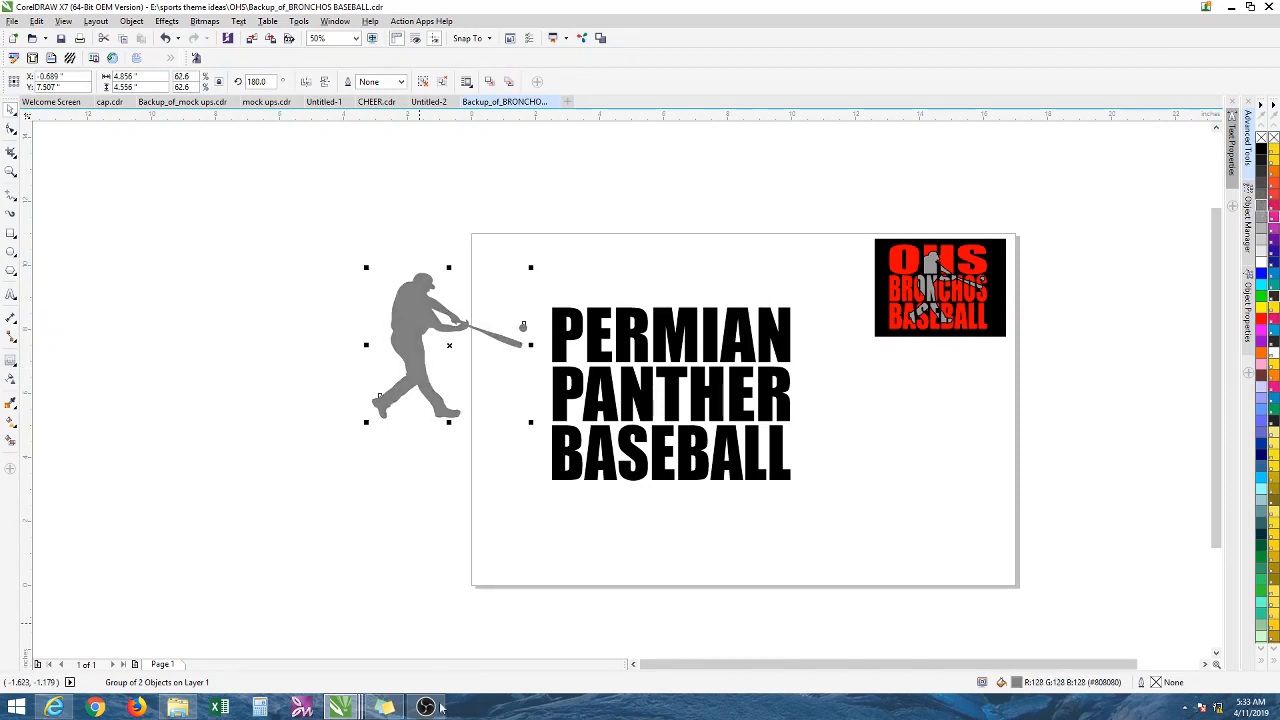
# Step: Move the batter silhouette against the left edge of the stacked words and bring it to the front
pyautogui.moveTo(700, 664); pyautogui.dragTo(762, 664)
pyautogui.moveTo(265, 324); pyautogui.dragTo(237, 360)
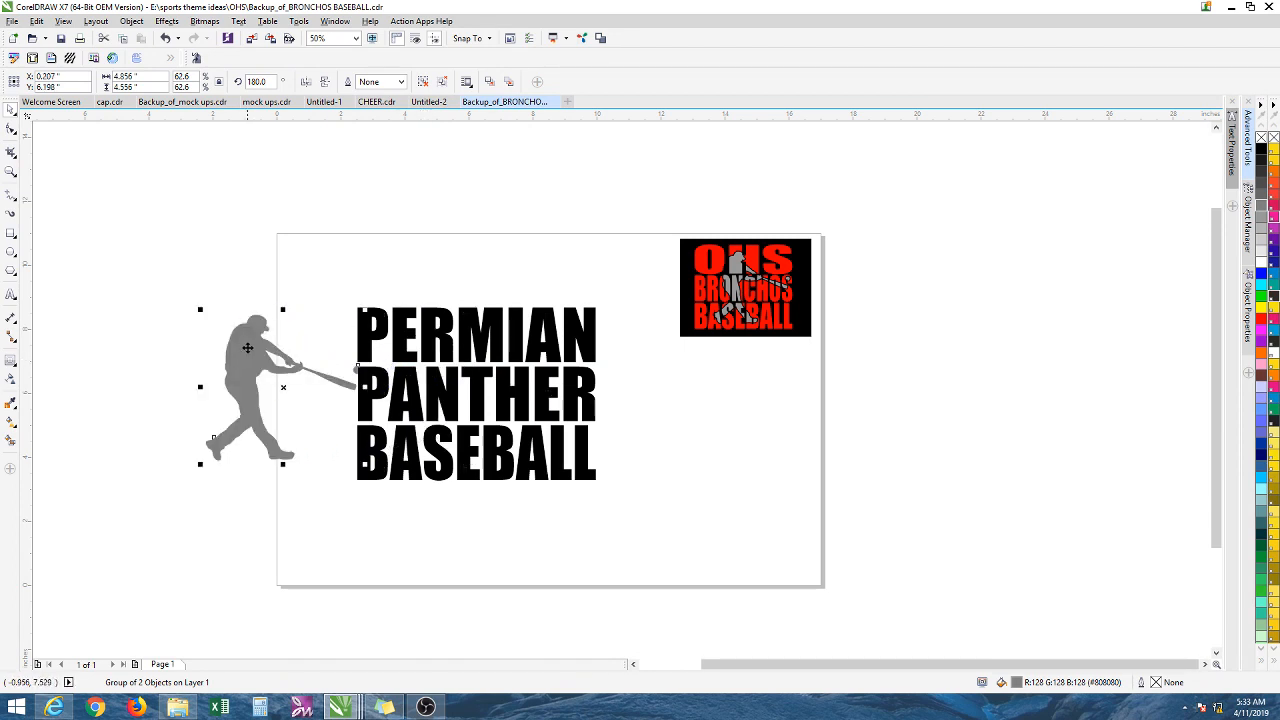
pyautogui.rightClick(248, 348)
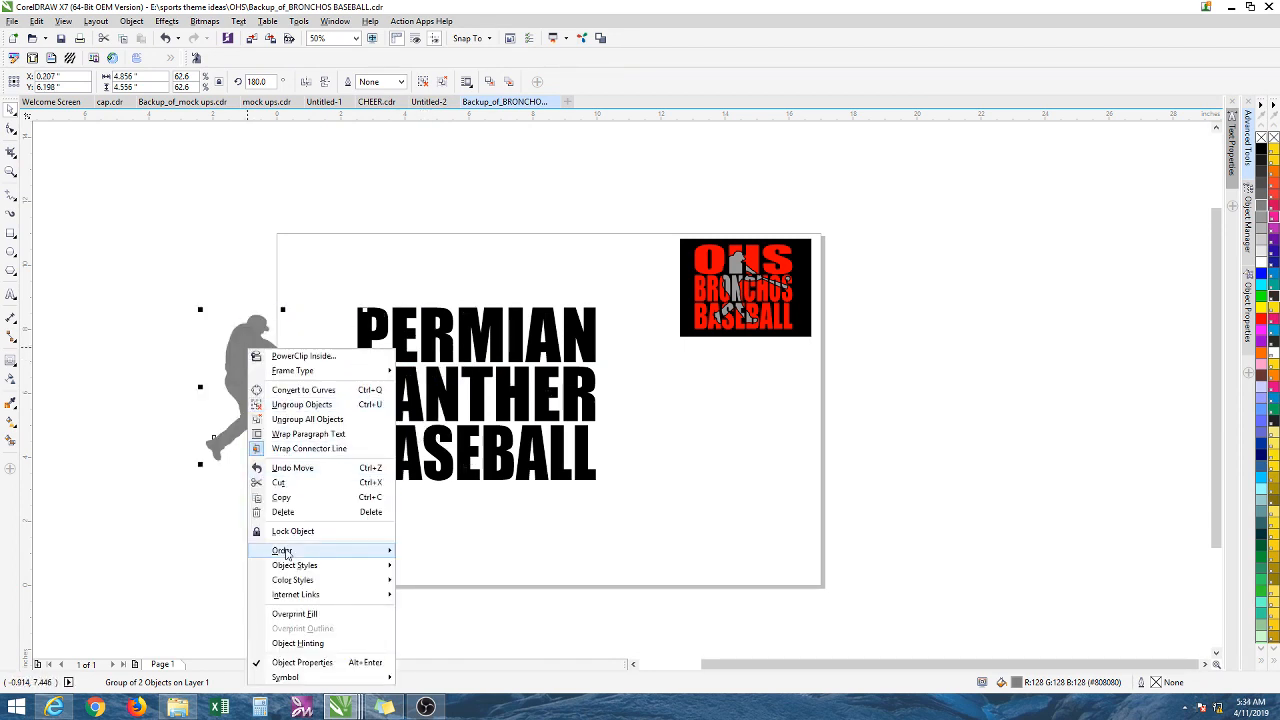
pyautogui.moveTo(285, 551)
pyautogui.click(449, 553)
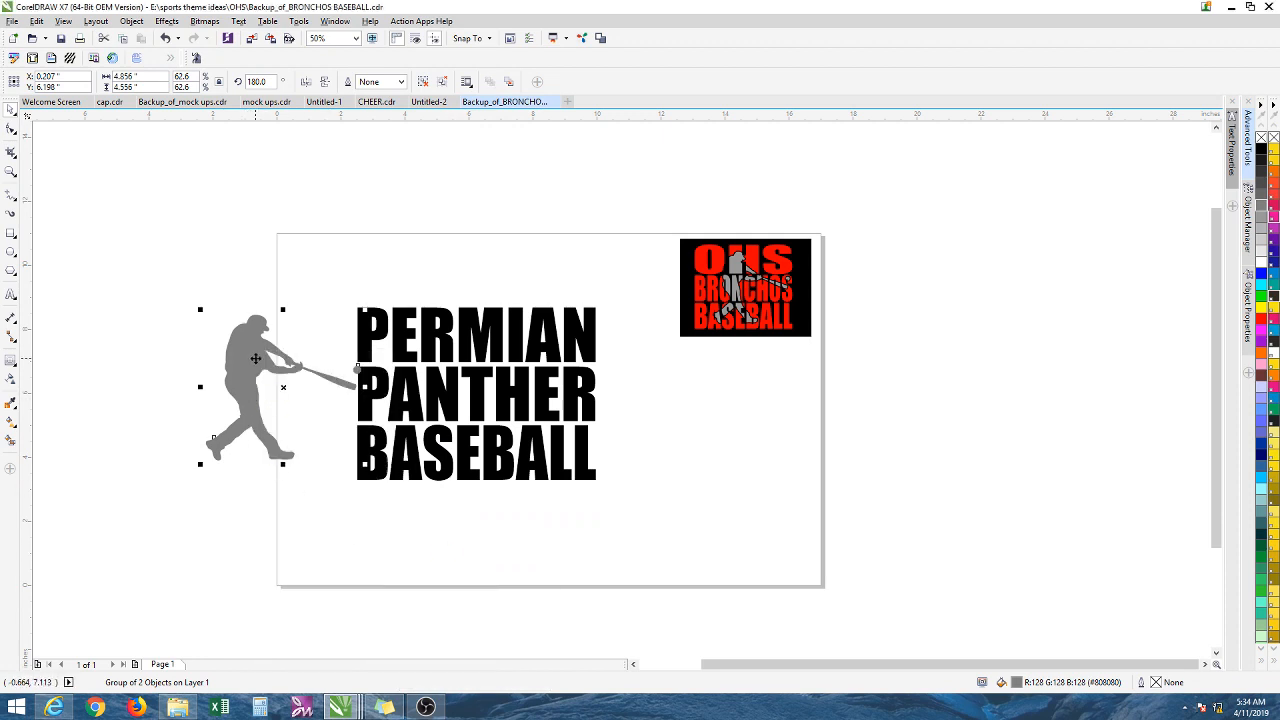
# Step: Mirror the batter horizontally and fit it over the right half of the stacked words at about 5.47 by 5.13 inches
pyautogui.click(306, 81)
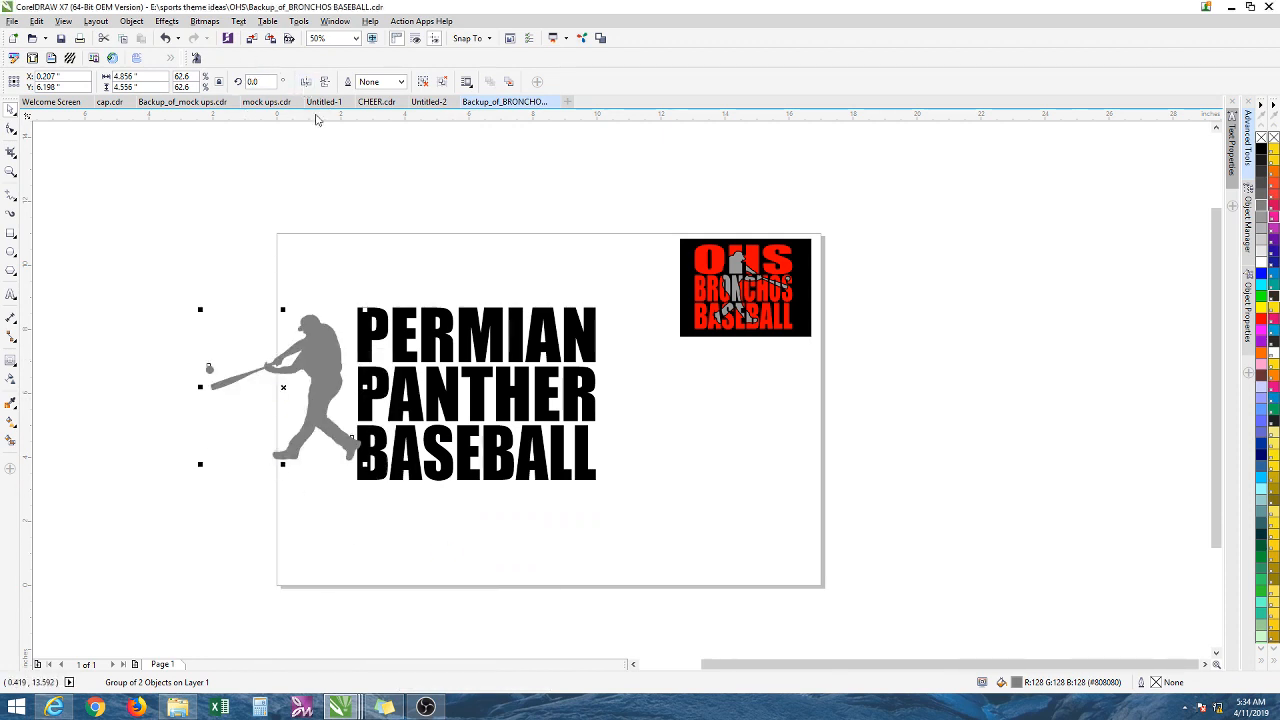
pyautogui.moveTo(303, 326); pyautogui.dragTo(575, 359)
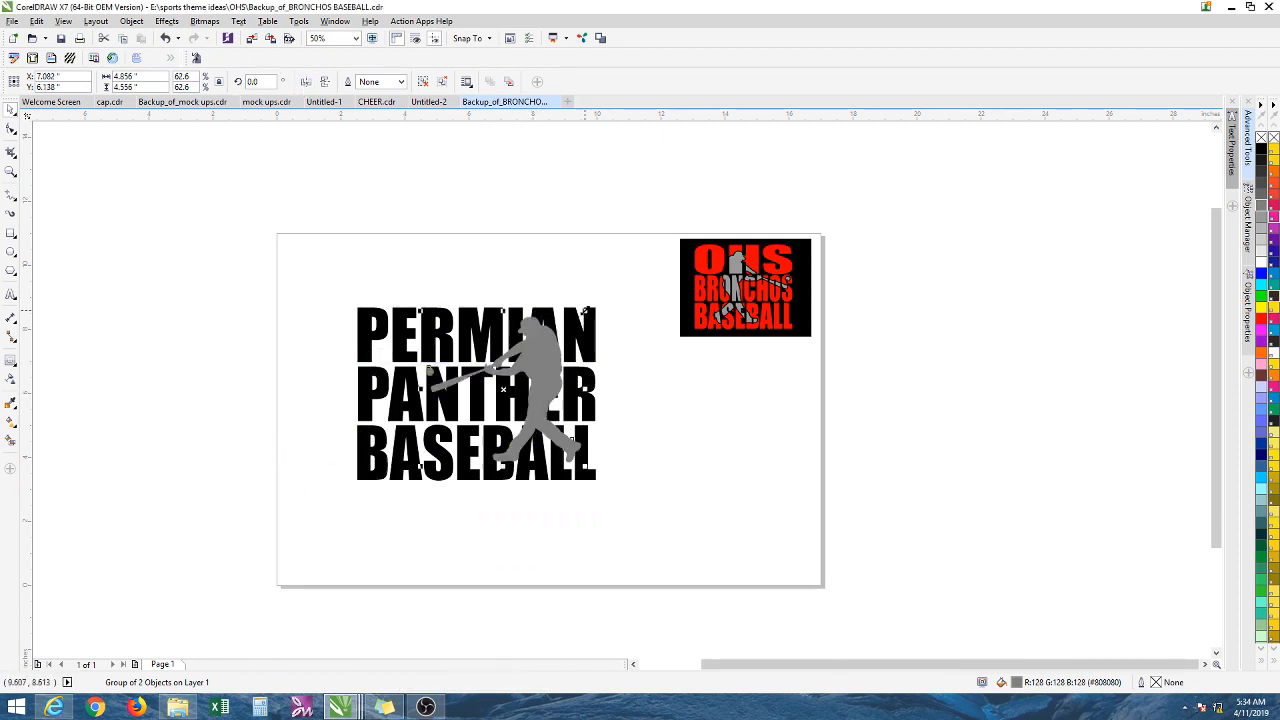
pyautogui.moveTo(586, 311); pyautogui.dragTo(607, 295)
pyautogui.moveTo(557, 337); pyautogui.dragTo(526, 353)
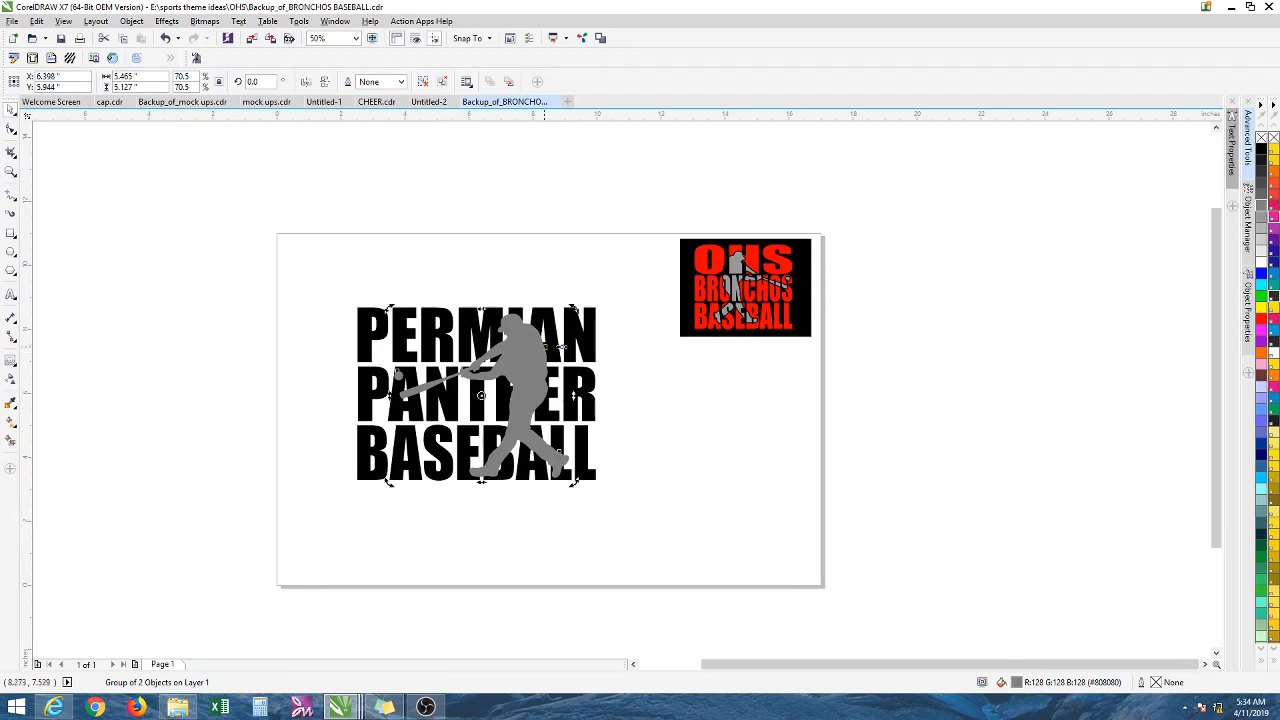
pyautogui.click(604, 383)
pyautogui.moveTo(534, 364)
pyautogui.mouseDown()
pyautogui.moveTo(505, 358)
pyautogui.moveTo(557, 358)
pyautogui.moveTo(546, 360)
pyautogui.mouseUp()
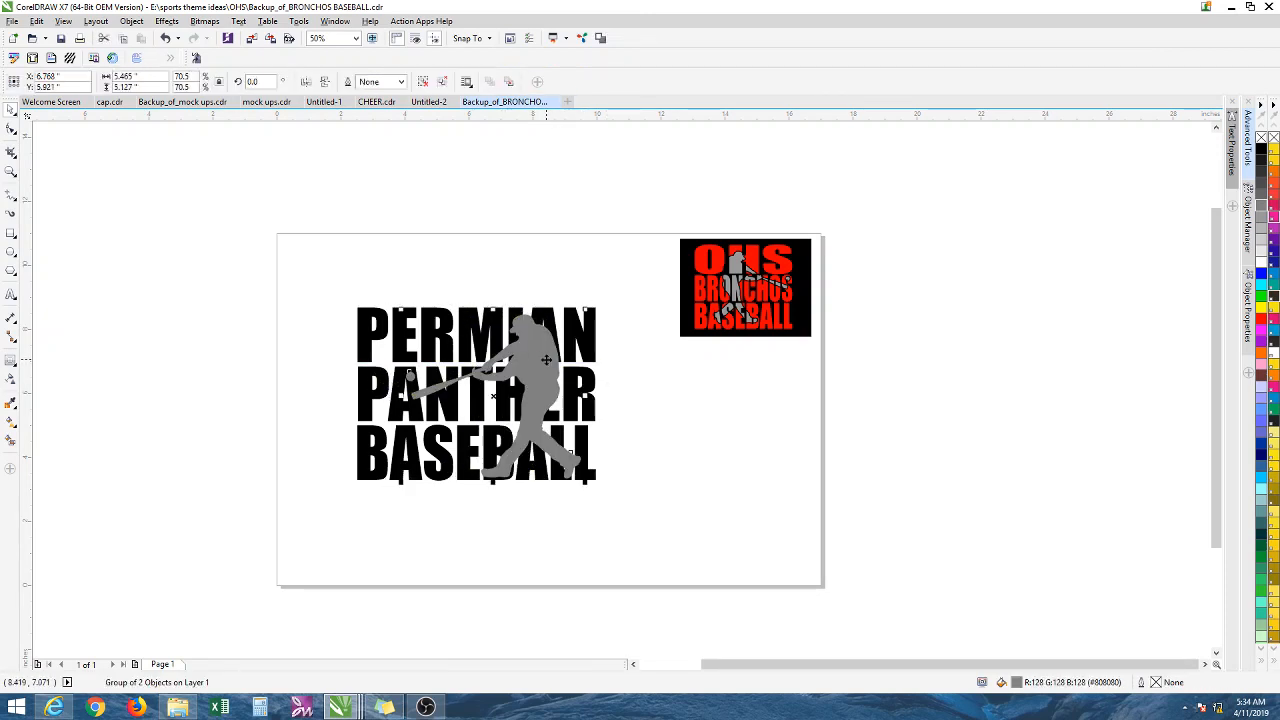
# Step: Try the batter facing right over the words, mirror it back and settle it slightly closer to their center
pyautogui.click(306, 81)
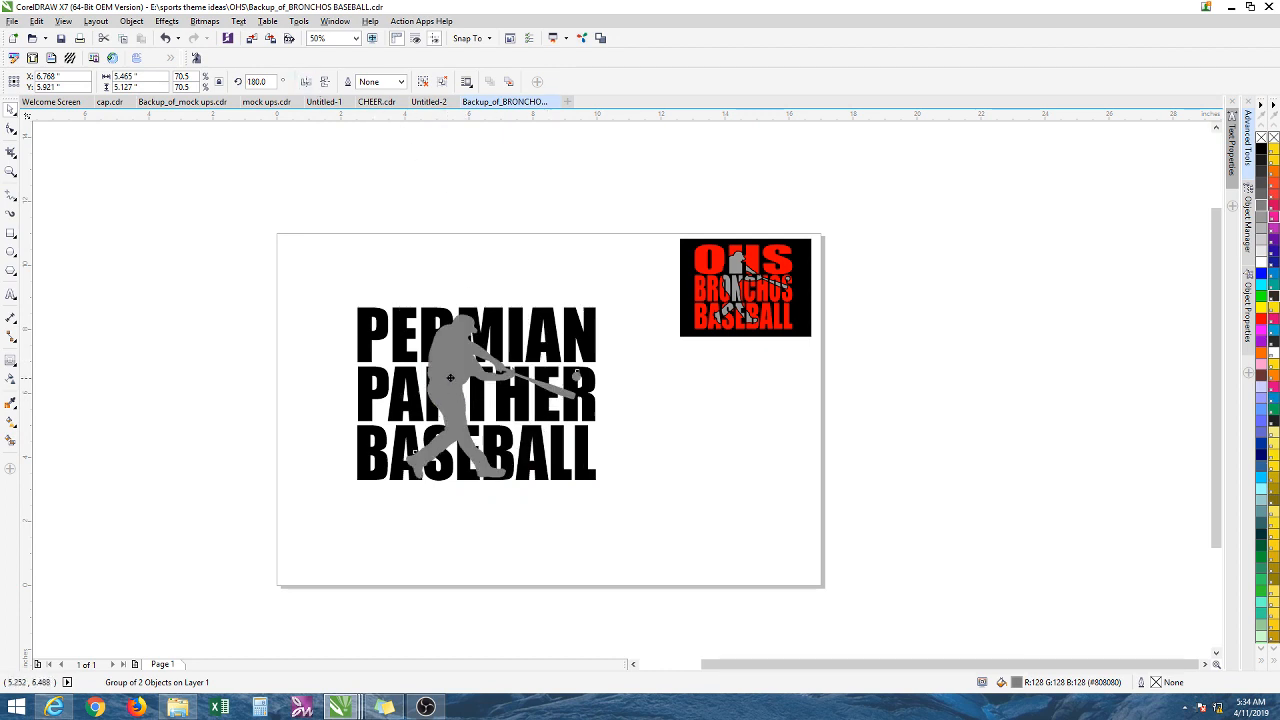
pyautogui.moveTo(450, 377)
pyautogui.mouseDown()
pyautogui.moveTo(462, 379)
pyautogui.moveTo(432, 374)
pyautogui.mouseUp()
pyautogui.click(306, 82)
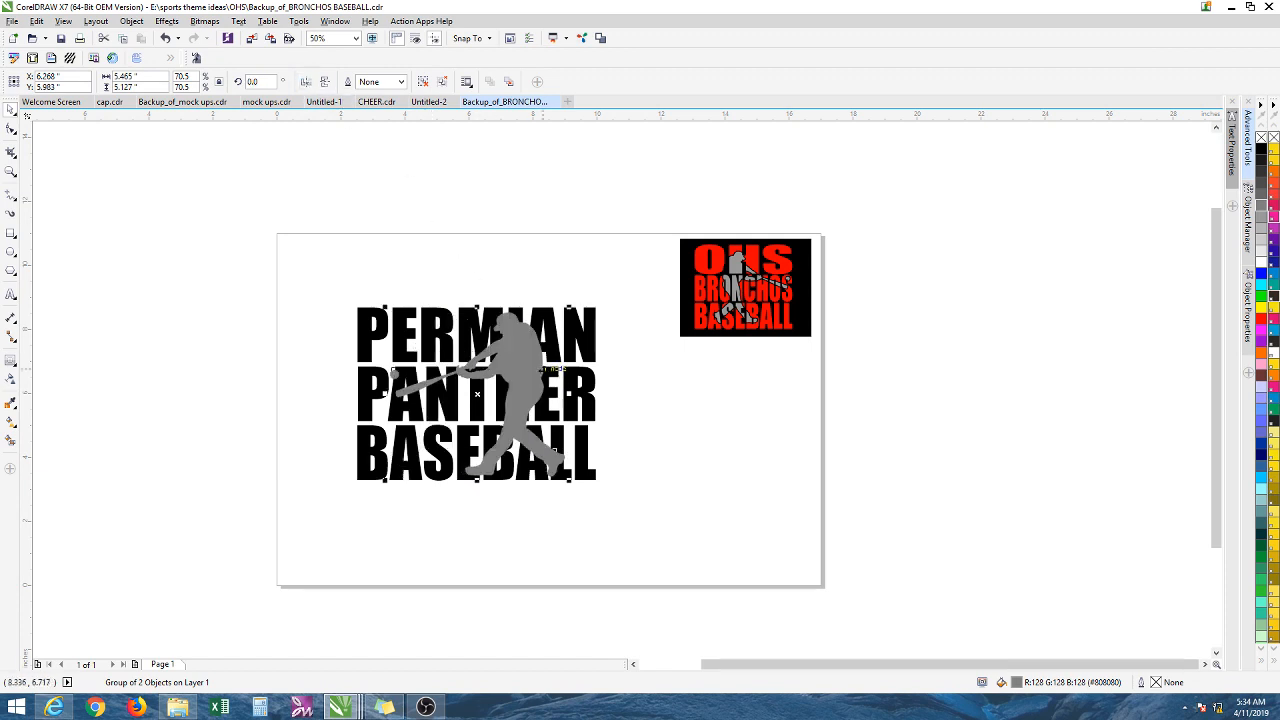
pyautogui.moveTo(527, 372); pyautogui.dragTo(546, 363)
pyautogui.click(669, 420)
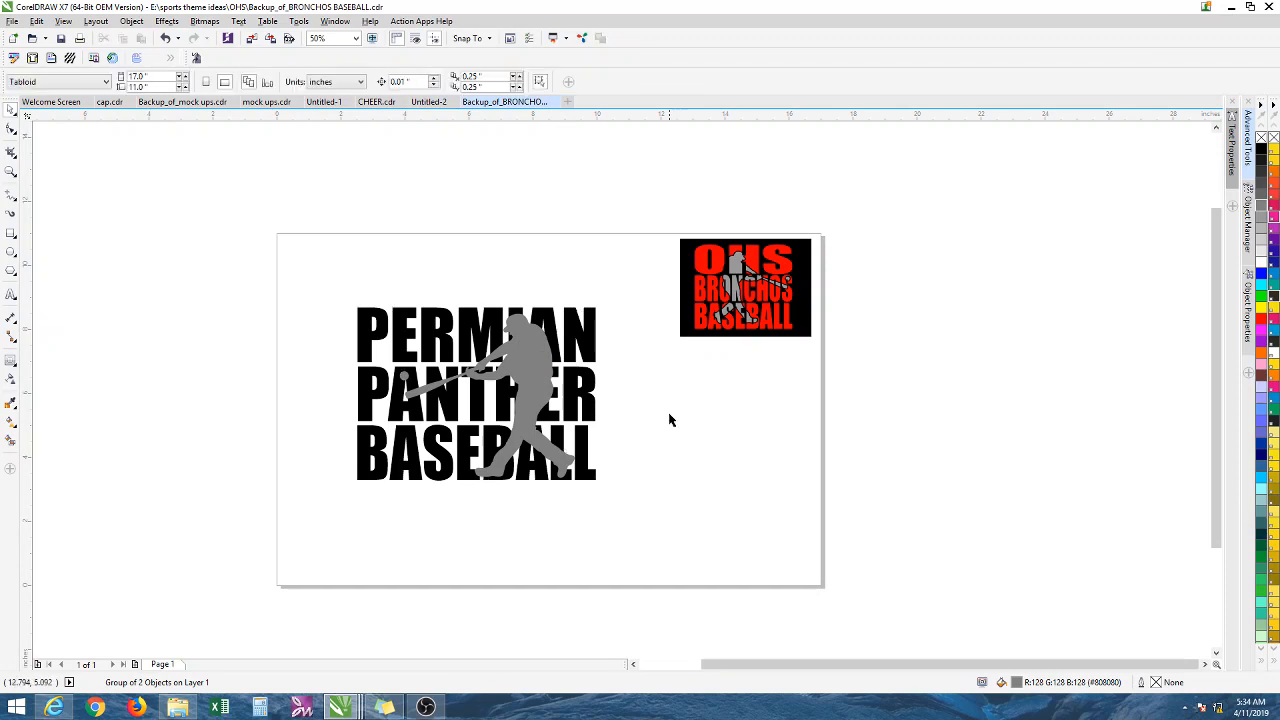
# Step: Try intersecting the batter silhouette with the word PERMIAN alone and undo the intersection
pyautogui.click(512, 375)
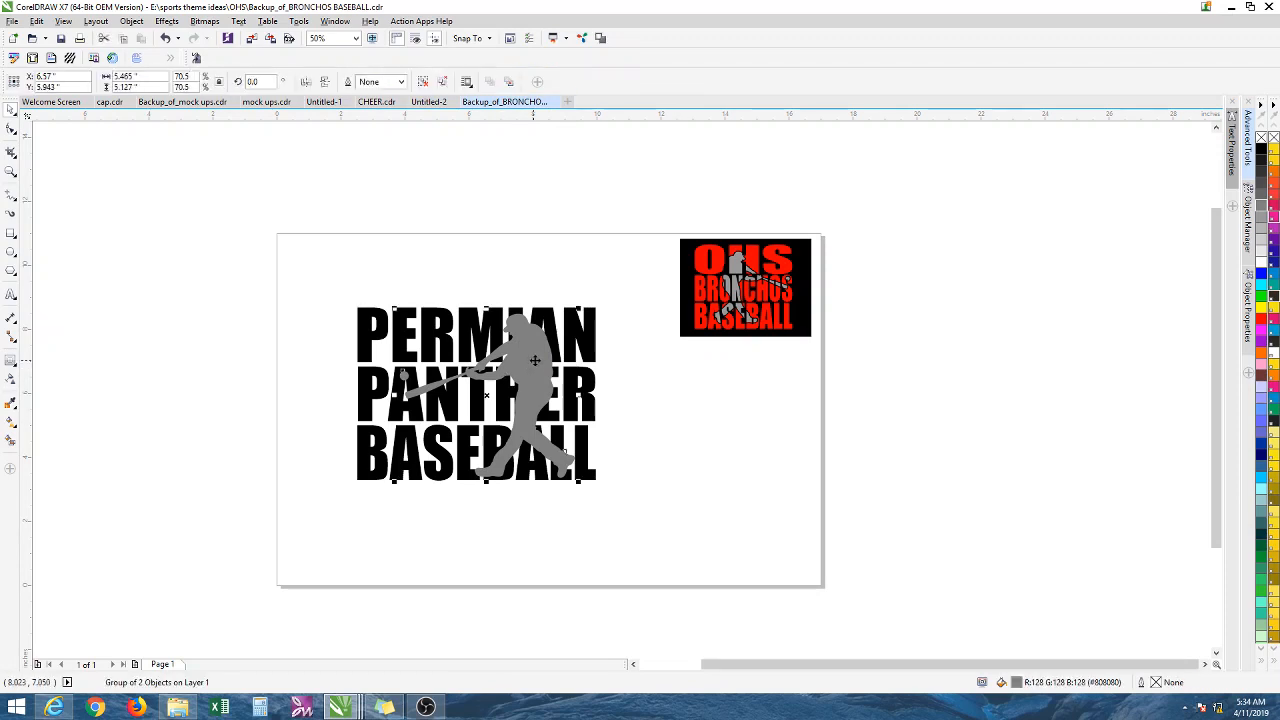
pyautogui.click(621, 384)
pyautogui.click(531, 357)
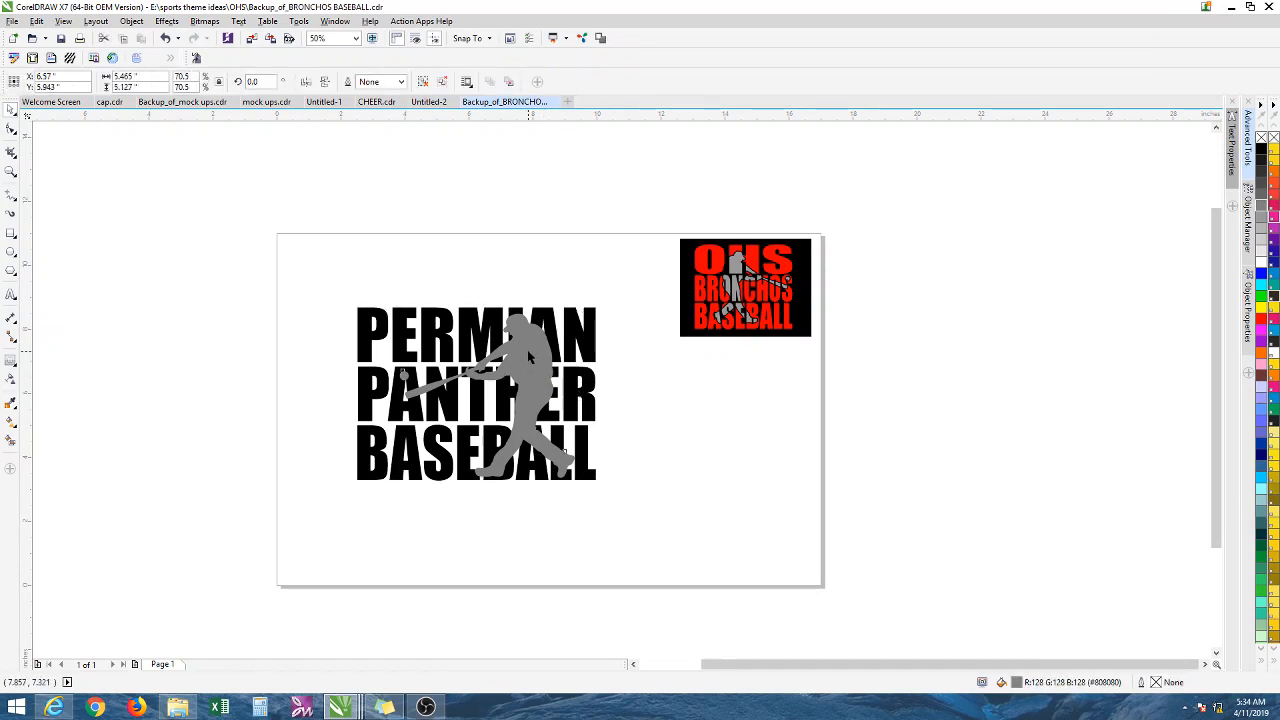
pyautogui.scroll(2, 529, 353)
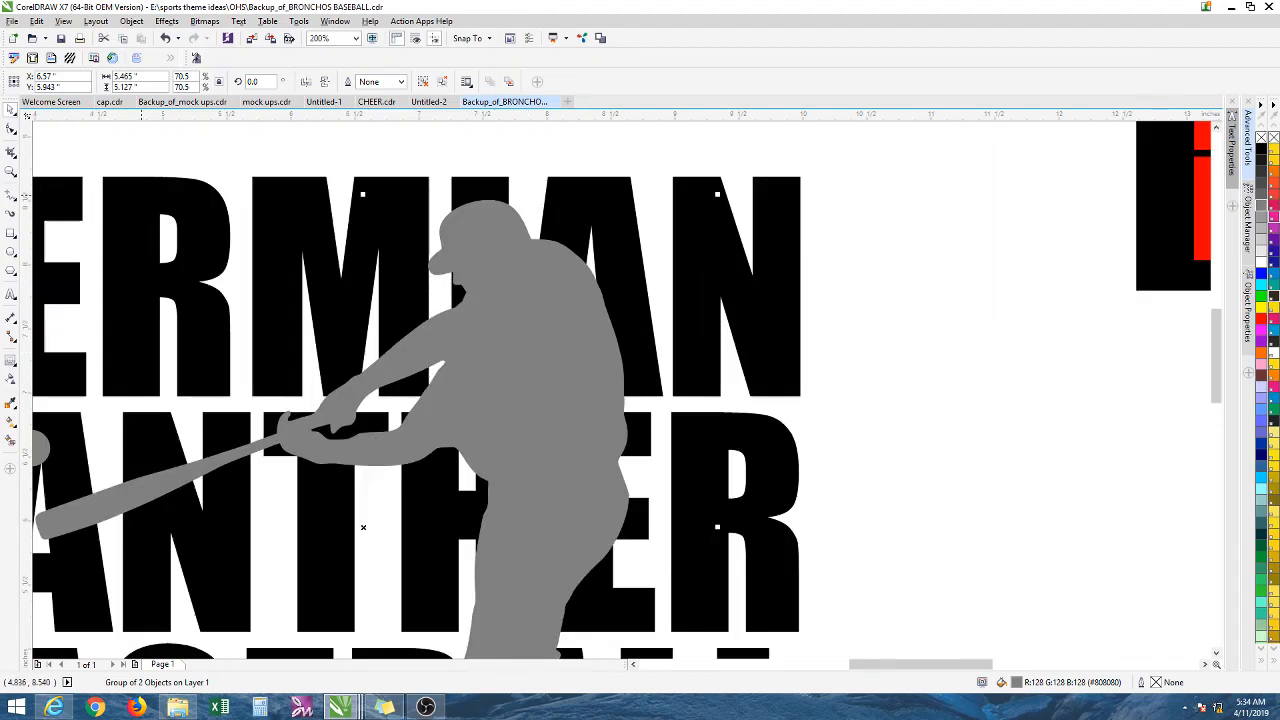
pyautogui.keyDown('shift'); pyautogui.click(142, 195); pyautogui.keyUp('shift')
pyautogui.scroll(-1, 273, 248)
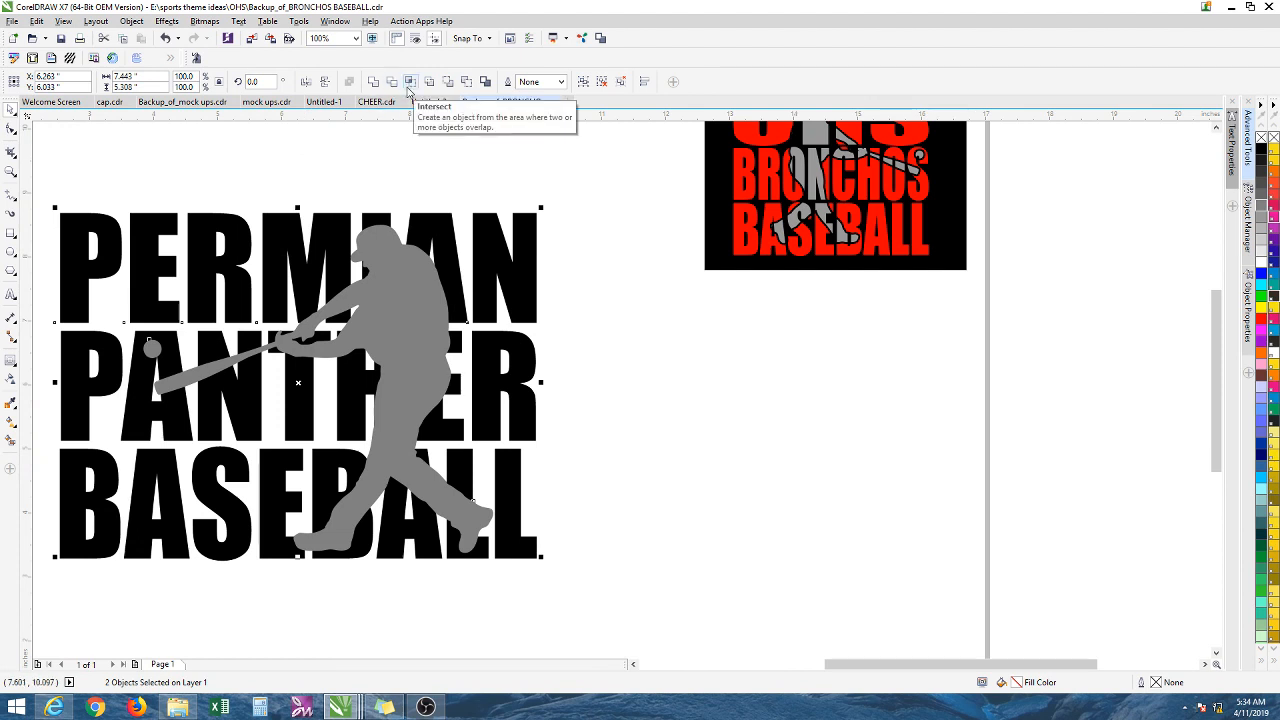
pyautogui.click(408, 82)
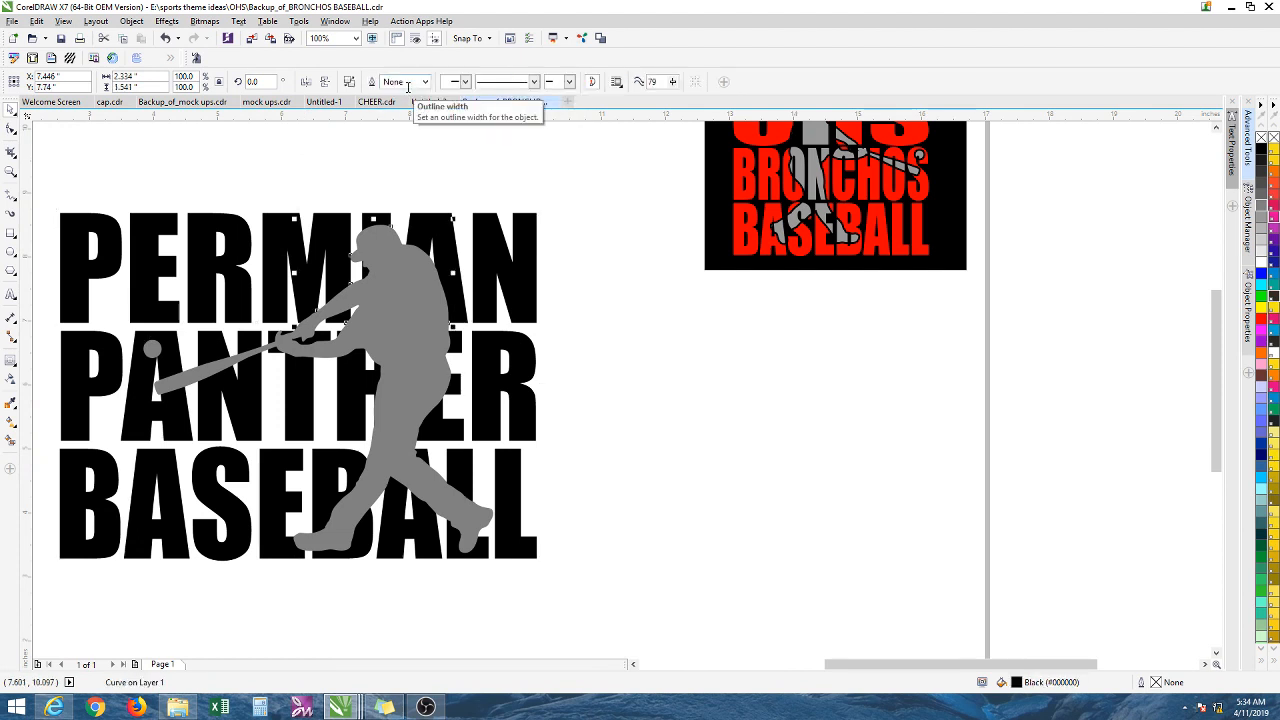
pyautogui.click(166, 38)
# Step: Group the words PERMIAN, PANTHER and BASEBALL into one object
pyautogui.click(240, 229)
pyautogui.rightClick(240, 229)
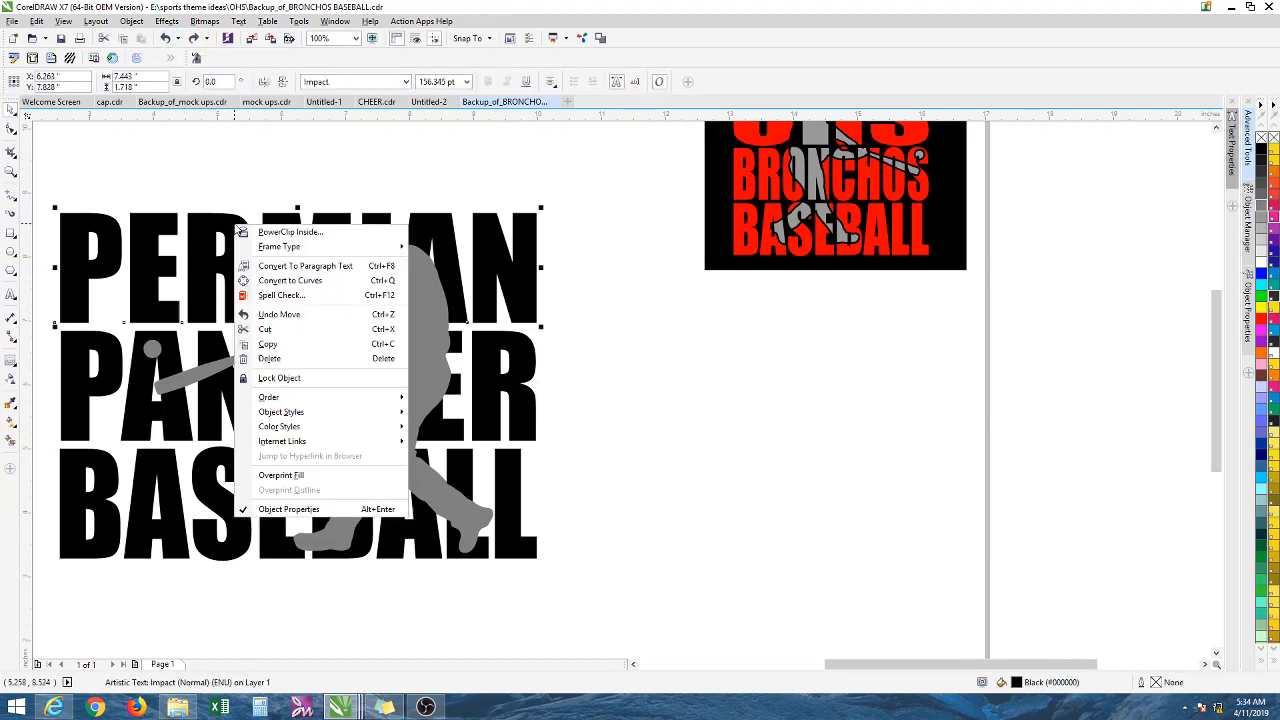
pyautogui.press('Escape')
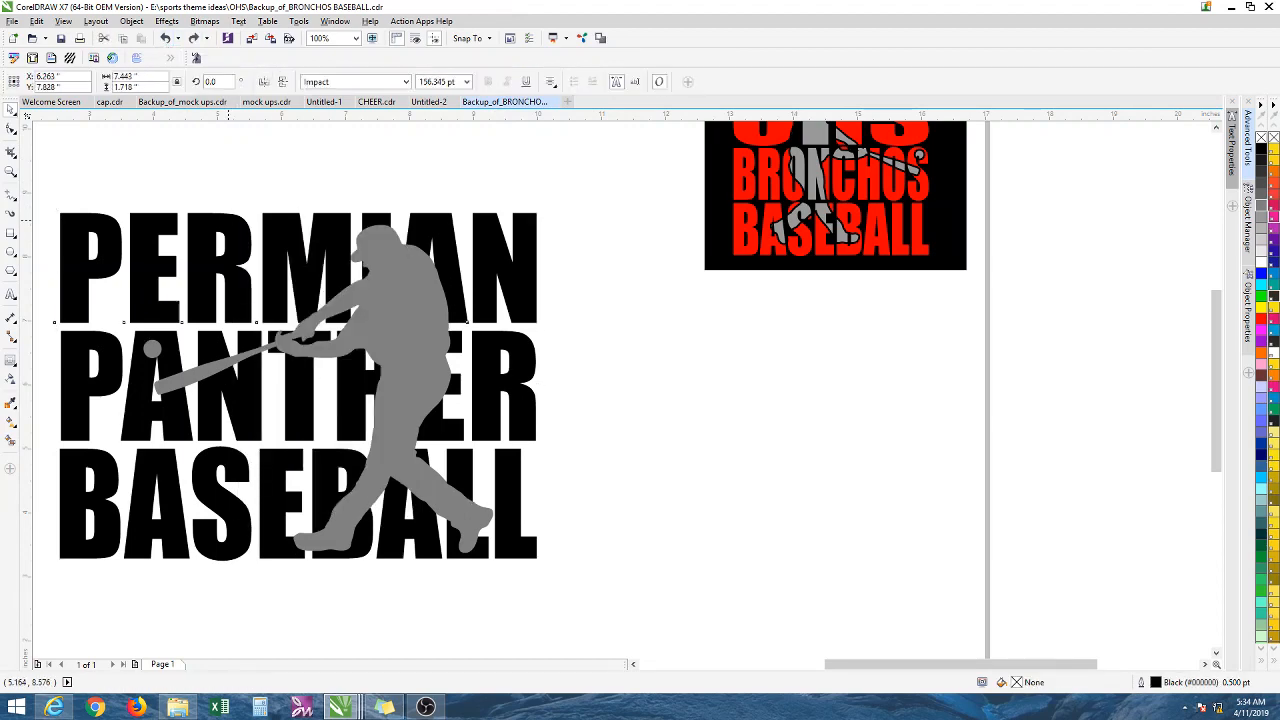
pyautogui.keyDown('shift'); pyautogui.click(108, 388); pyautogui.keyUp('shift')
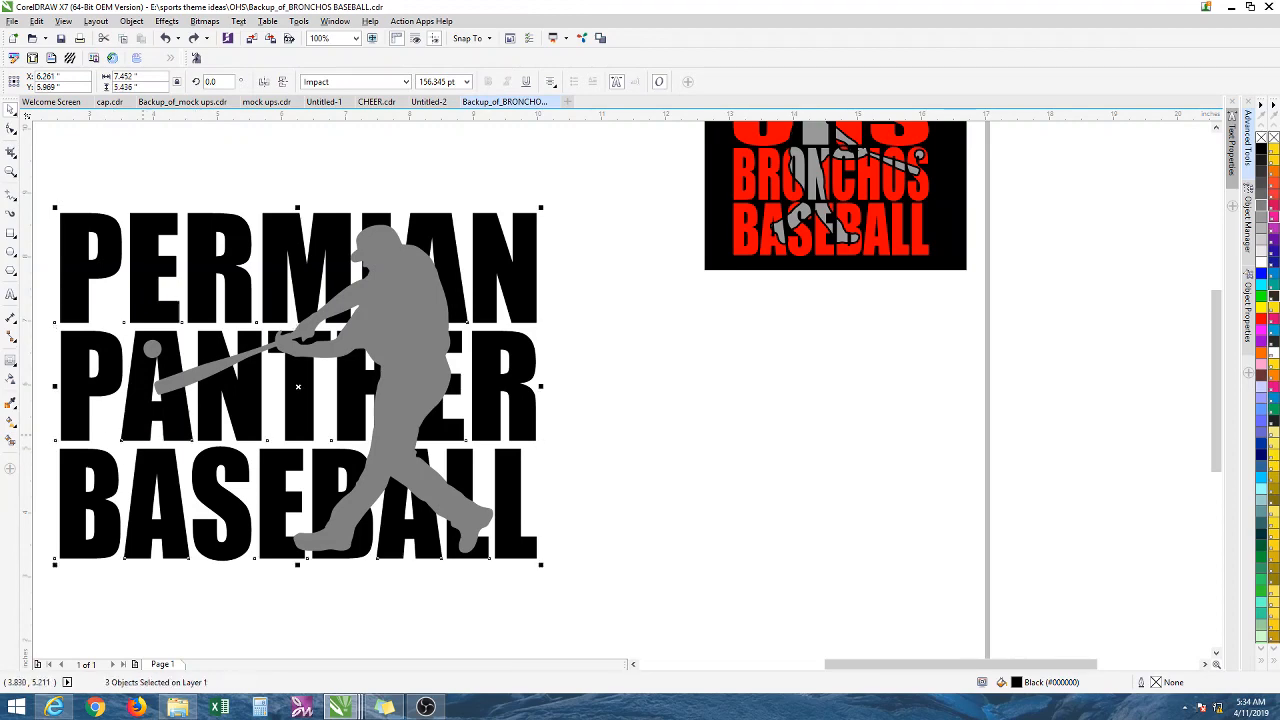
pyautogui.hotkey('ctrl', 'g')
# Step: Pull the batter and the word group apart and return both so the batter overlaps the words again
pyautogui.keyDown('ctrl'); pyautogui.click(399, 305); pyautogui.keyUp('ctrl')
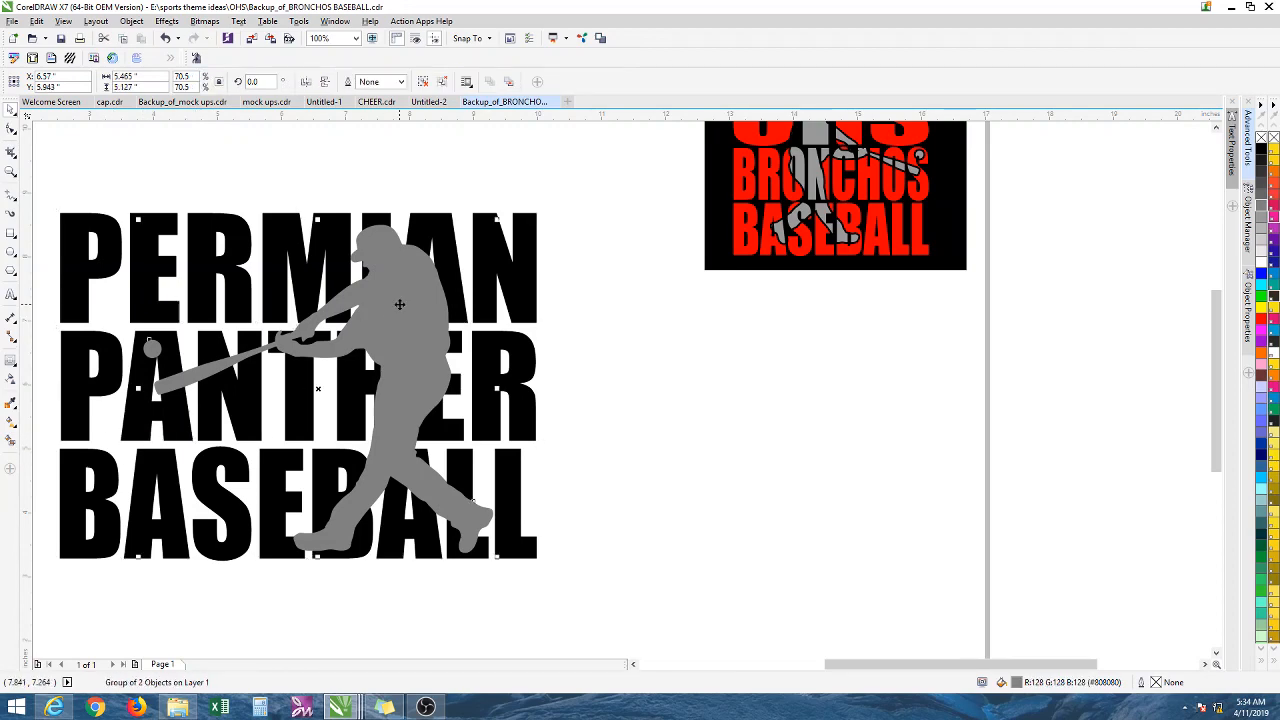
pyautogui.moveTo(399, 304); pyautogui.dragTo(571, 374)
pyautogui.moveTo(431, 255); pyautogui.dragTo(371, 217)
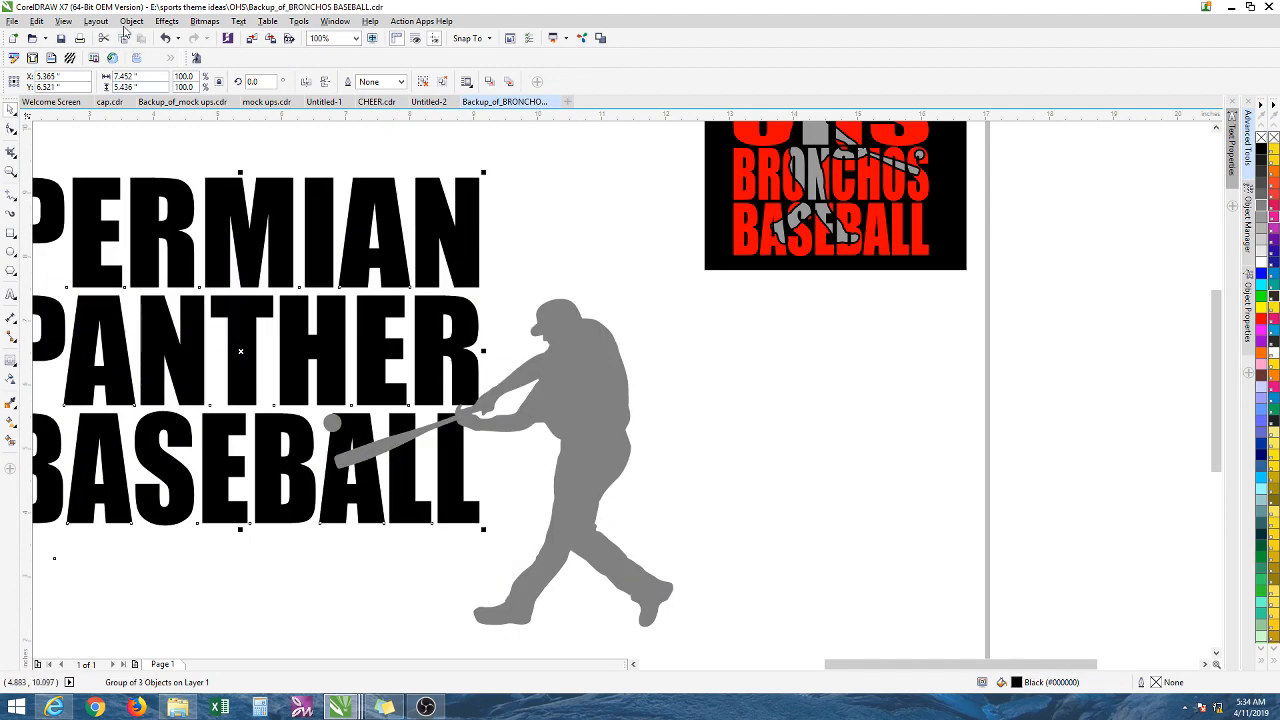
pyautogui.moveTo(246, 203); pyautogui.dragTo(303, 239)
pyautogui.moveTo(594, 383); pyautogui.dragTo(419, 303)
pyautogui.scroll(-2, 484, 322)
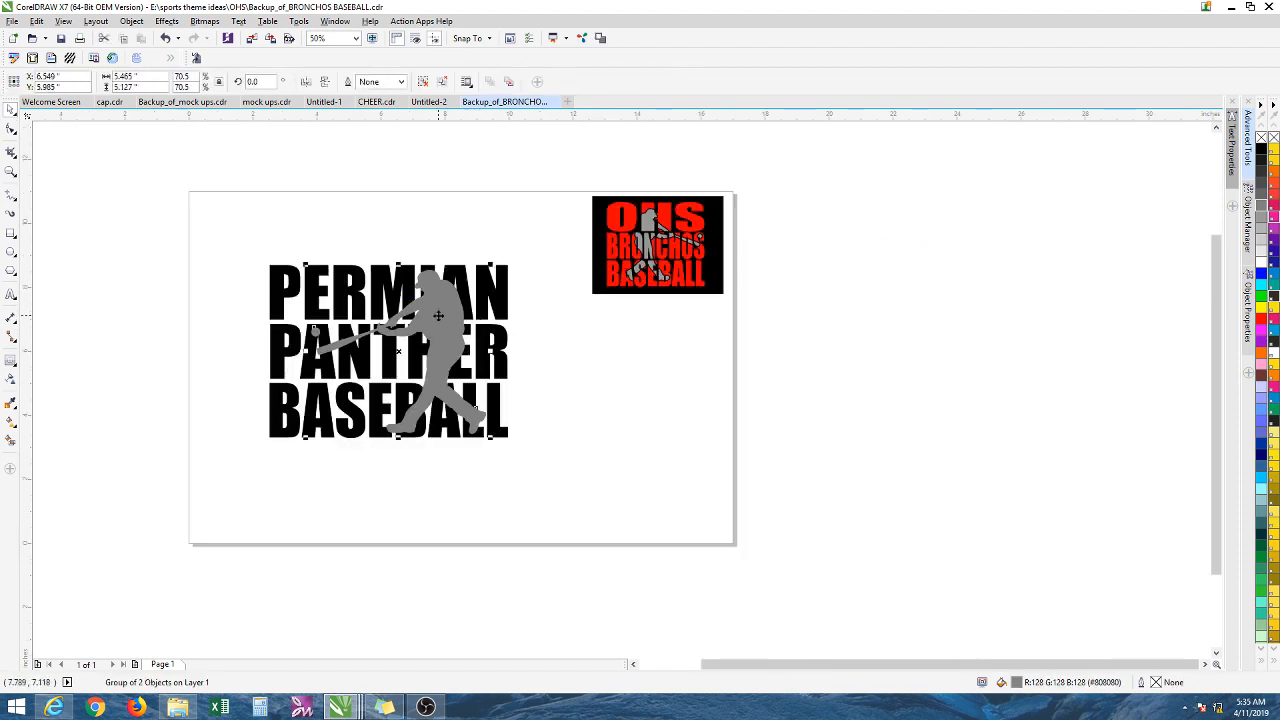
# Step: Intersect the batter silhouette with the grouped words
pyautogui.scroll(2, 310, 292)
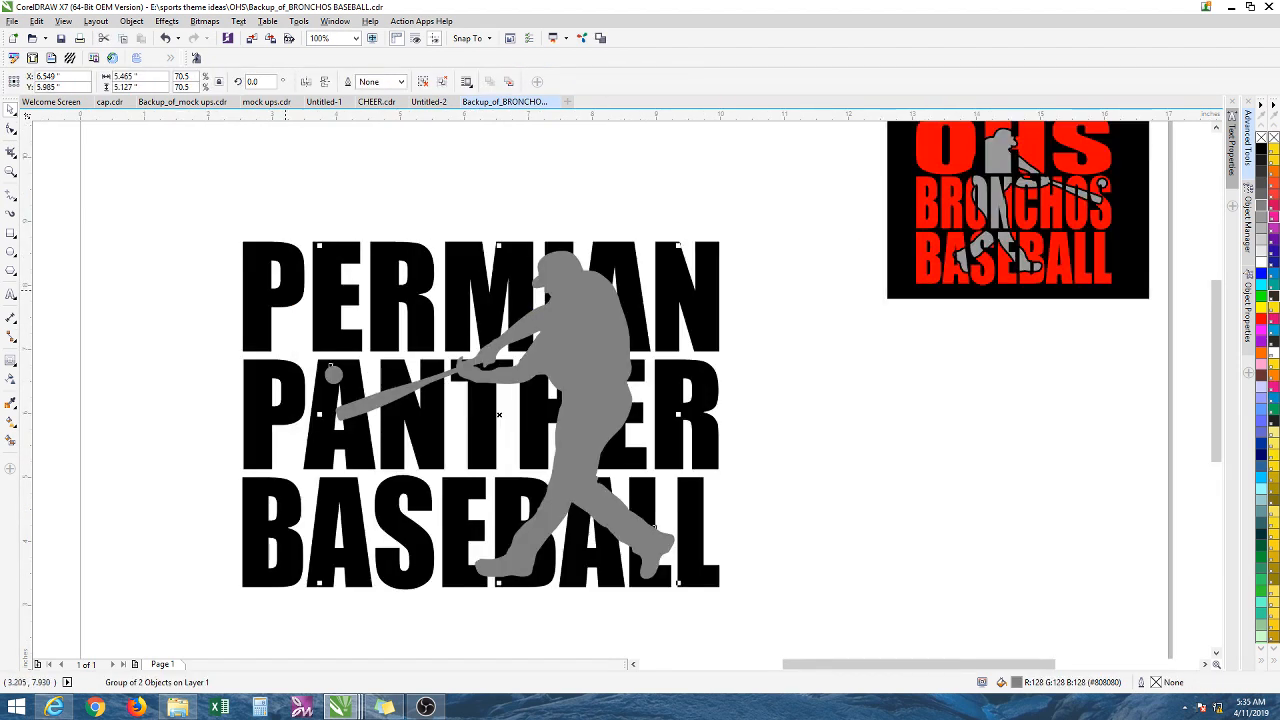
pyautogui.hotkey('ctrl', 'u')
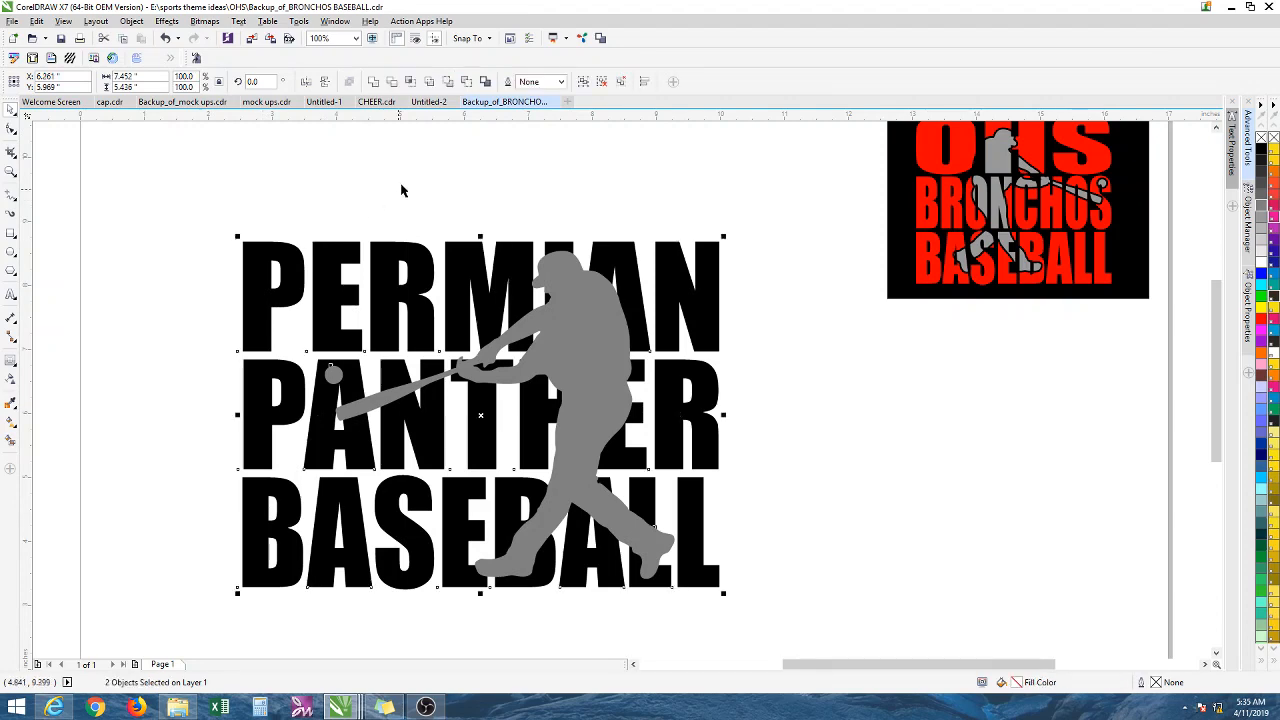
pyautogui.click(410, 82)
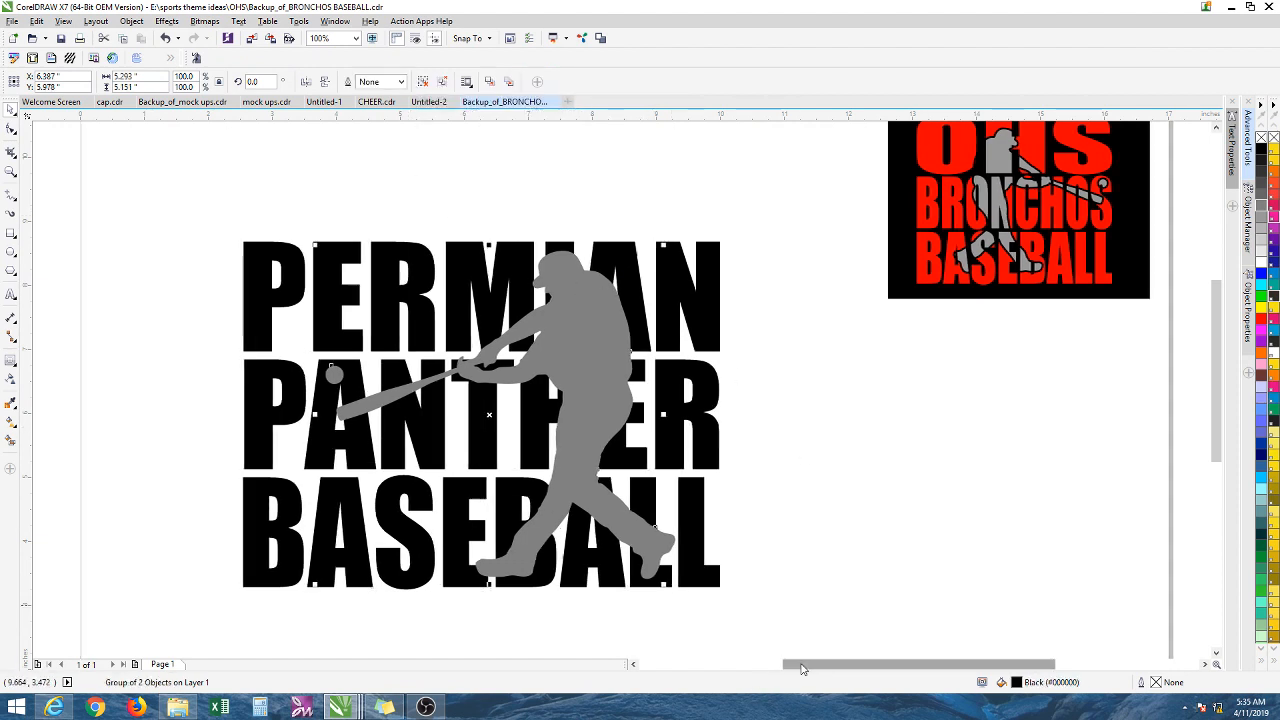
# Step: Move the gray batter off to the right of the words and fill the intersected shape with blue (R:0 G:0 B:255)
pyautogui.moveTo(803, 665); pyautogui.dragTo(833, 665)
pyautogui.click(741, 498)
pyautogui.moveTo(441, 349); pyautogui.dragTo(626, 386)
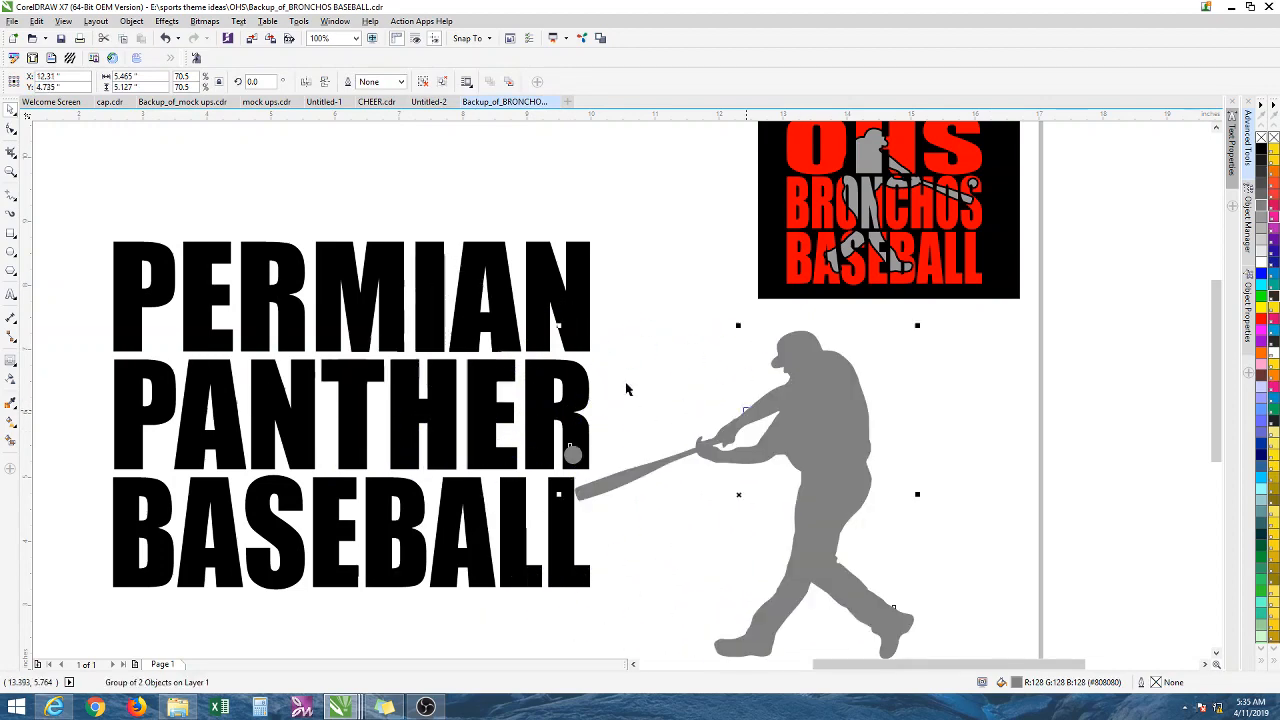
pyautogui.click(461, 331)
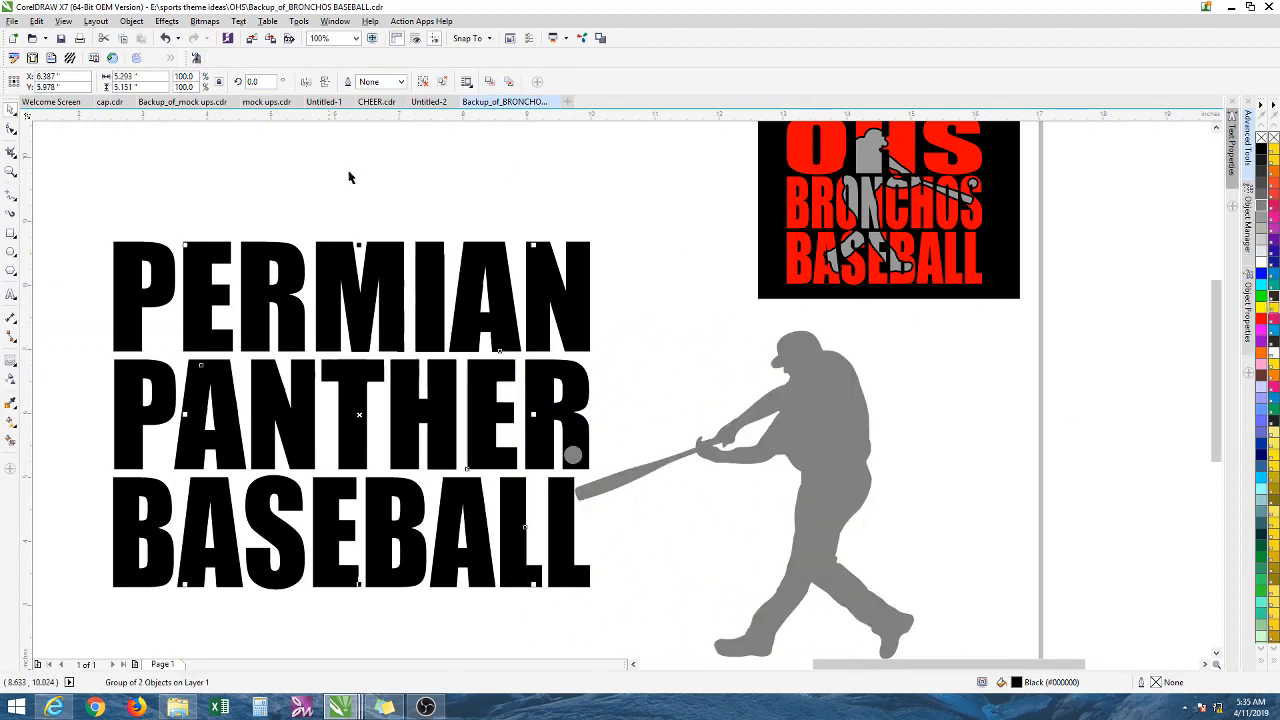
pyautogui.click(1262, 280)
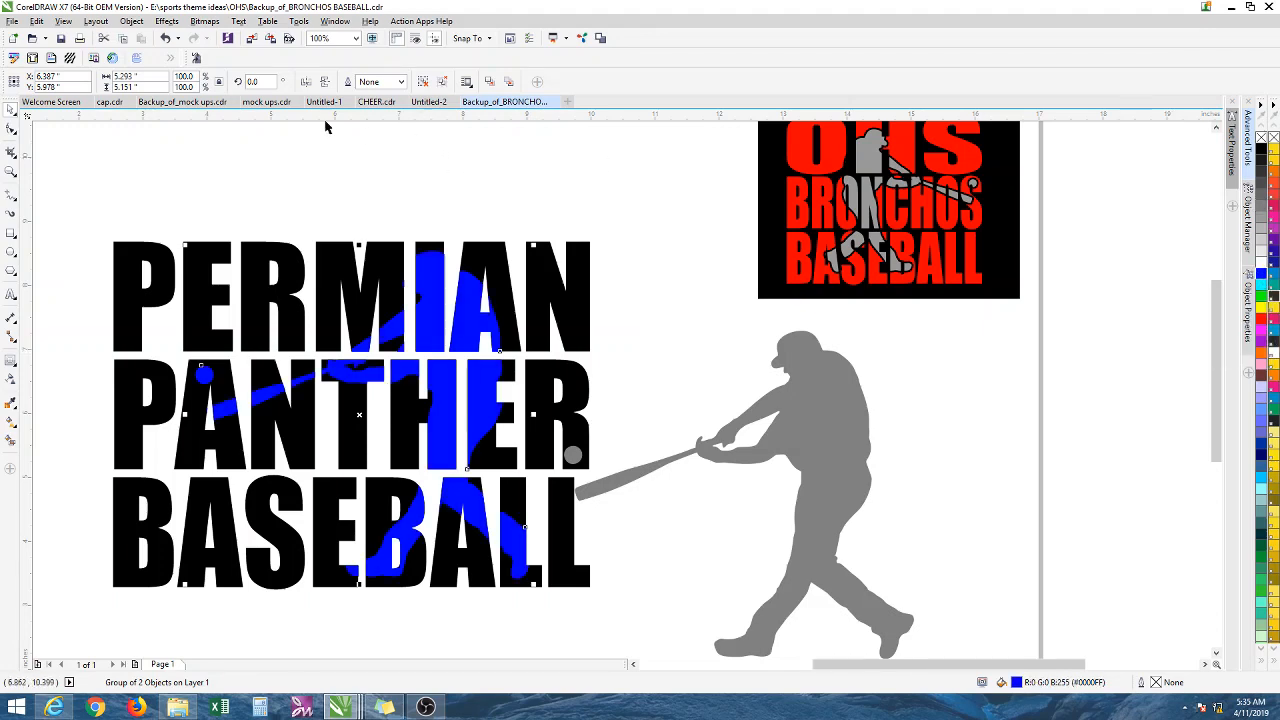
# Step: Undo the blue fill, the batter's move and the intersection
pyautogui.click(165, 38)
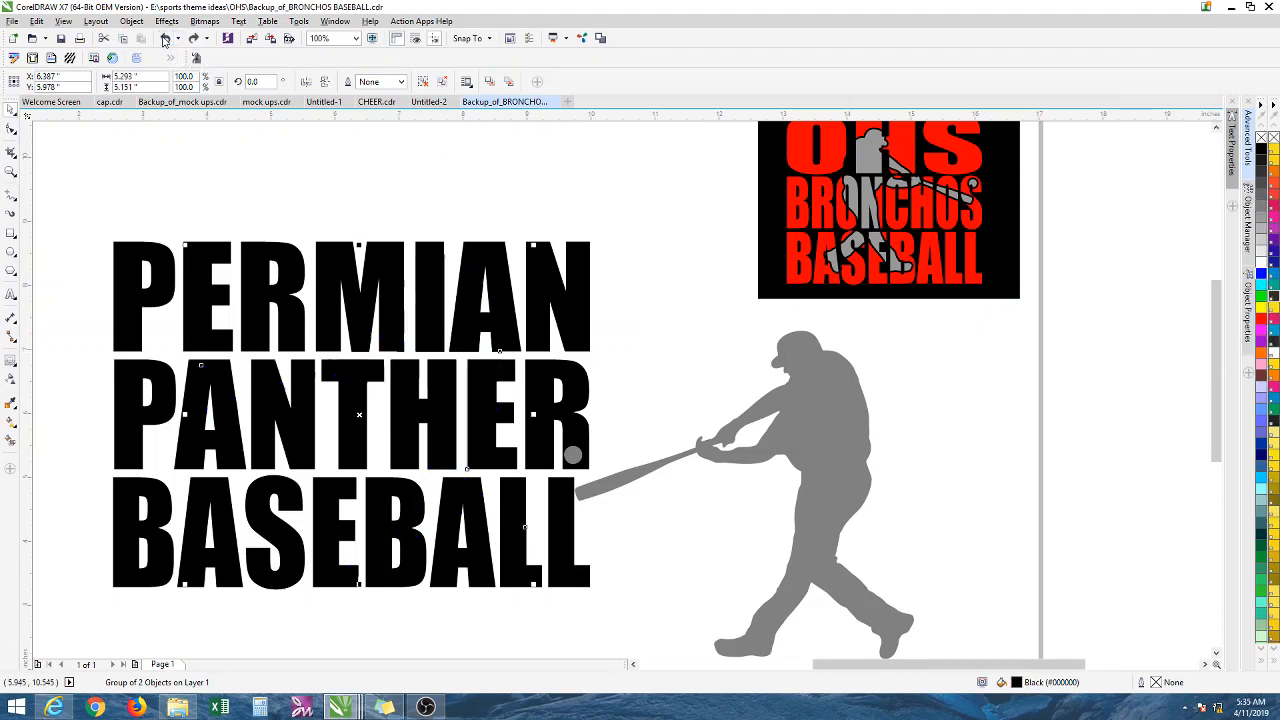
pyautogui.click(165, 38)
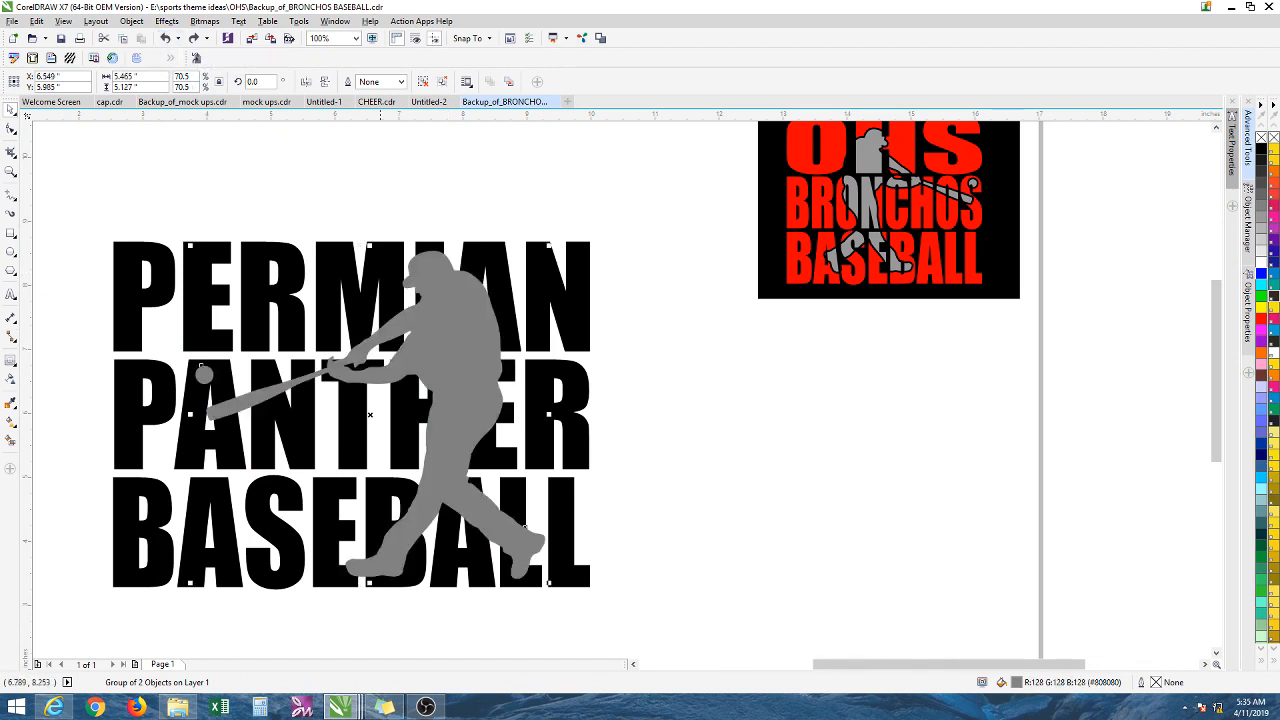
pyautogui.click(491, 210)
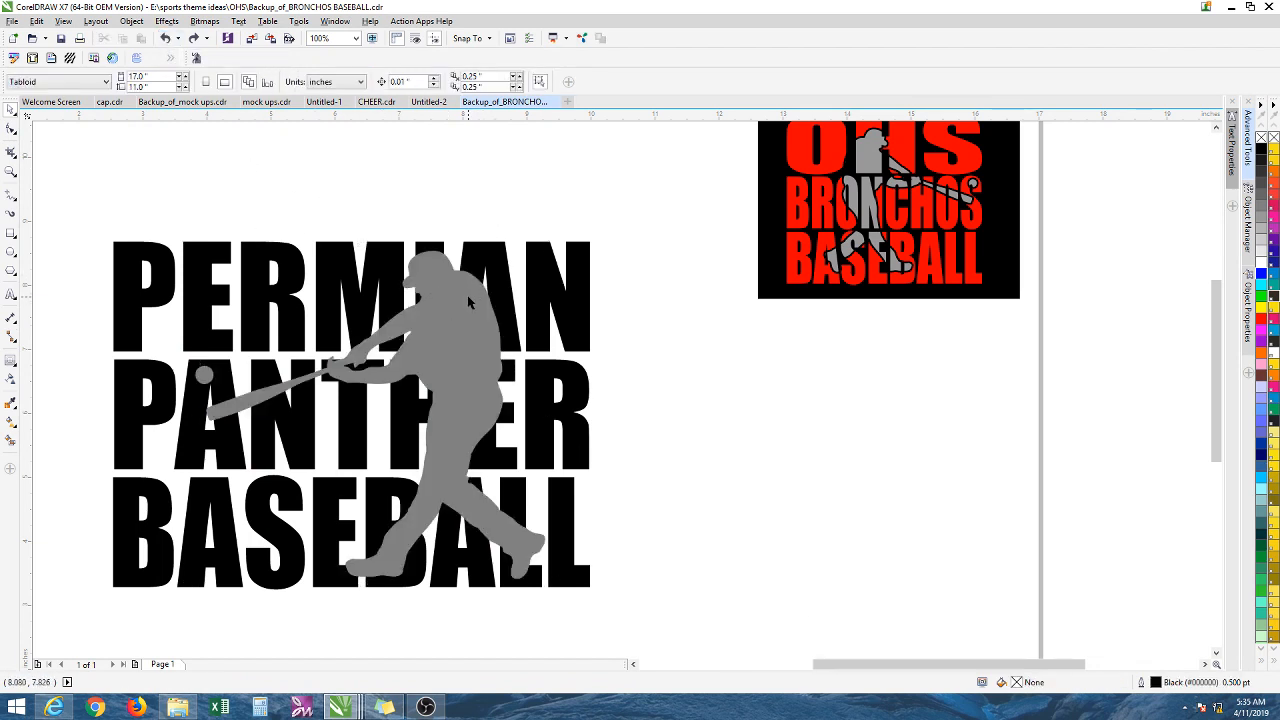
pyautogui.click(166, 38)
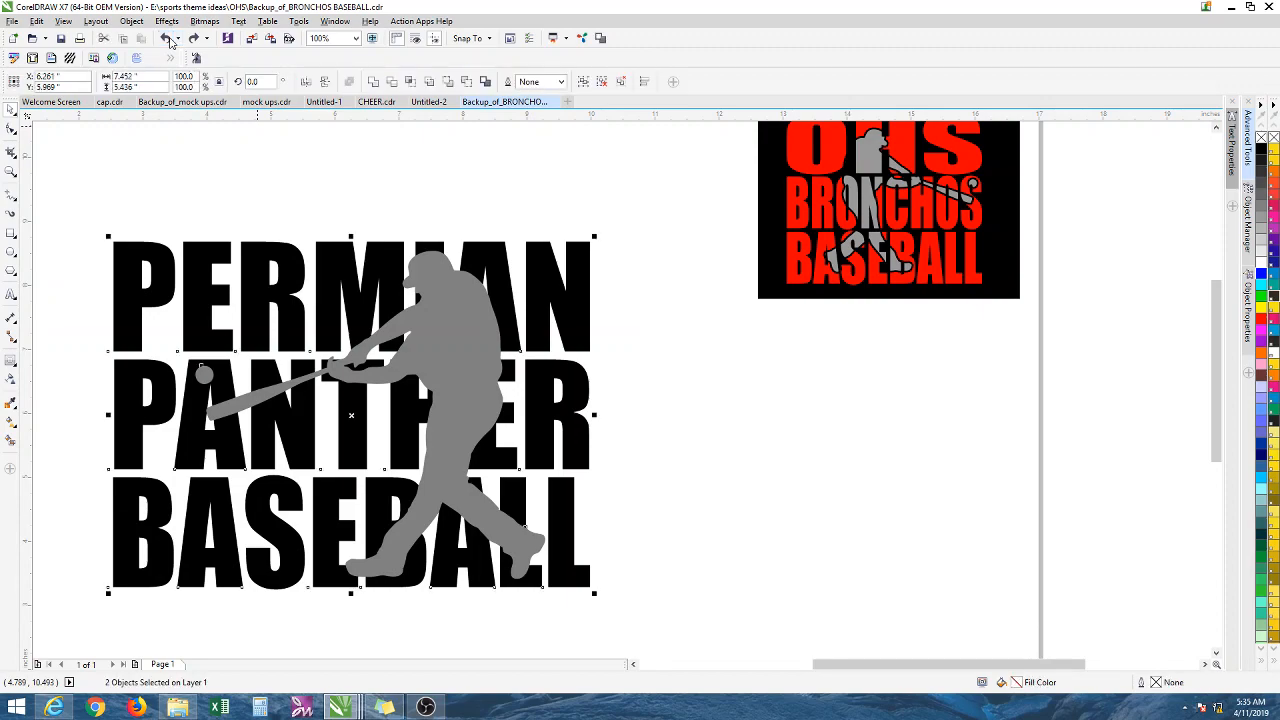
# Step: Undo one more change and reposition the word group and the gray batter so the batter overlaps the words
pyautogui.click(166, 38)
pyautogui.click(378, 153)
pyautogui.moveTo(632, 392); pyautogui.dragTo(748, 386)
pyautogui.moveTo(416, 314)
pyautogui.mouseDown()
pyautogui.moveTo(421, 275)
pyautogui.moveTo(404, 321)
pyautogui.mouseUp()
pyautogui.moveTo(754, 423); pyautogui.dragTo(434, 359)
pyautogui.click(55, 187)
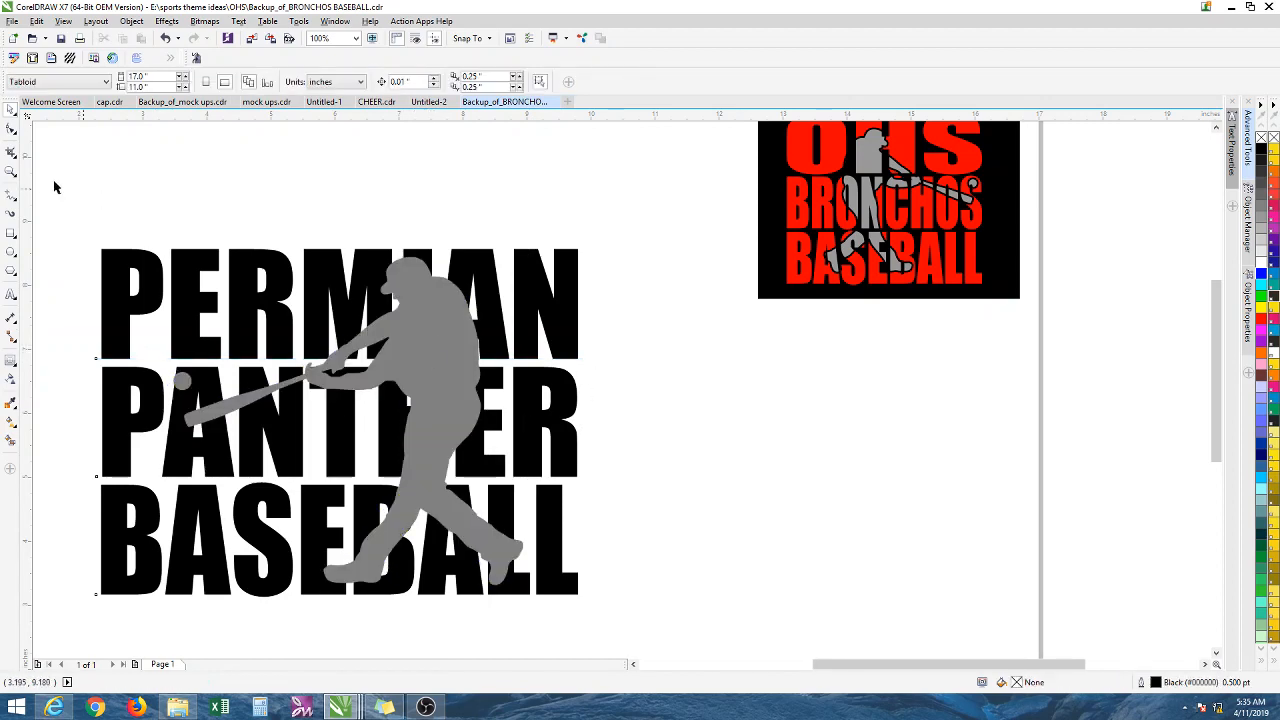
# Step: Select the batter together with the word group and intersect them
pyautogui.moveTo(58, 223); pyautogui.dragTo(683, 626)
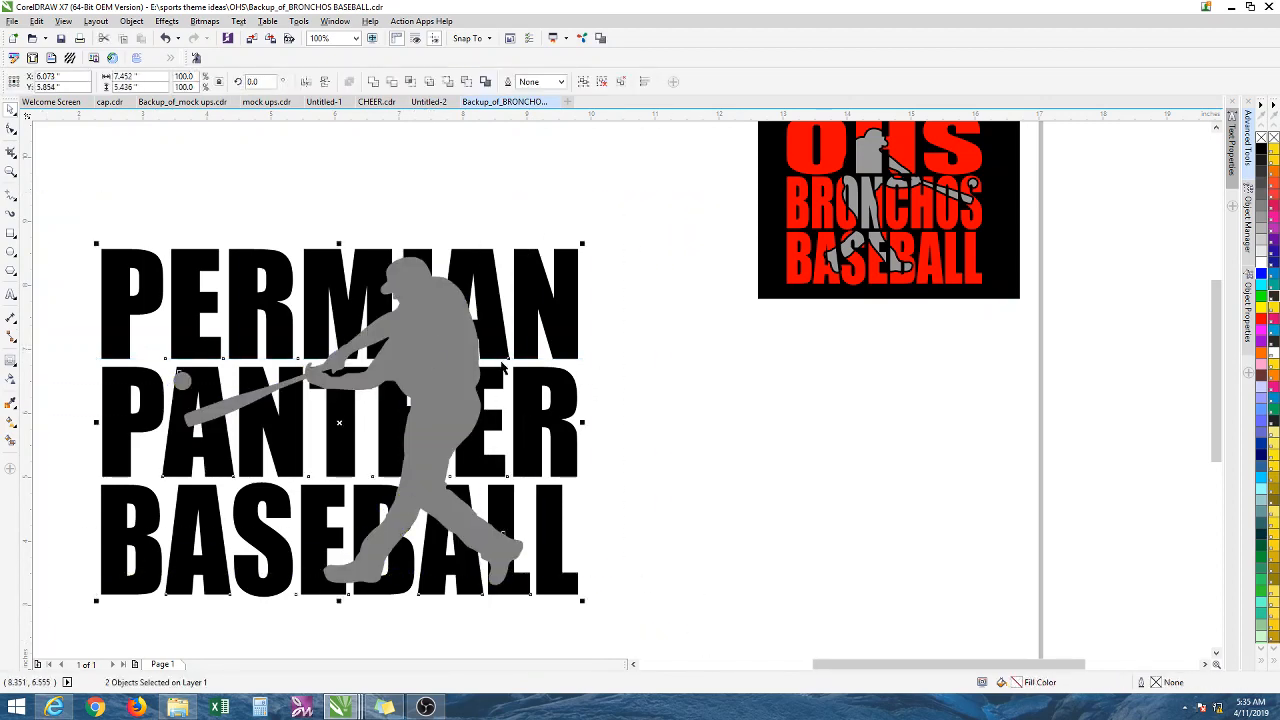
pyautogui.click(411, 83)
pyautogui.click(425, 176)
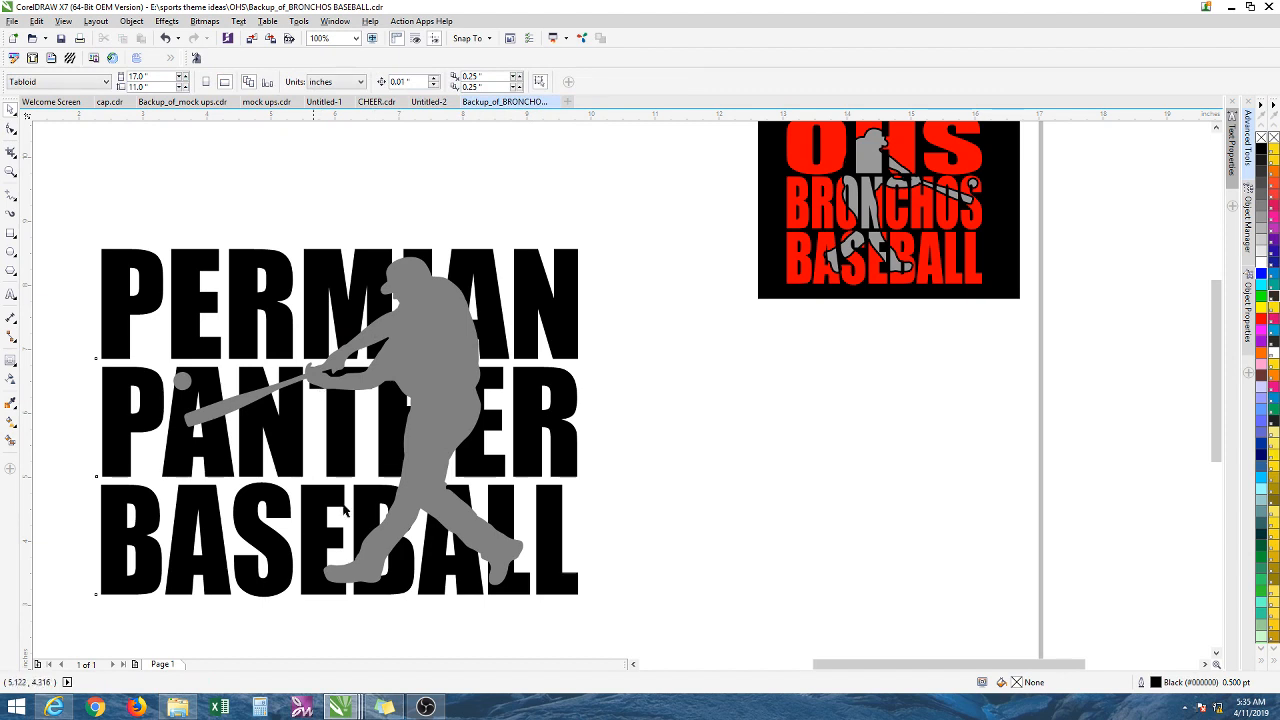
# Step: Add a one-step outside contour around the gray batter and set its offset to 0.05"
pyautogui.click(429, 328)
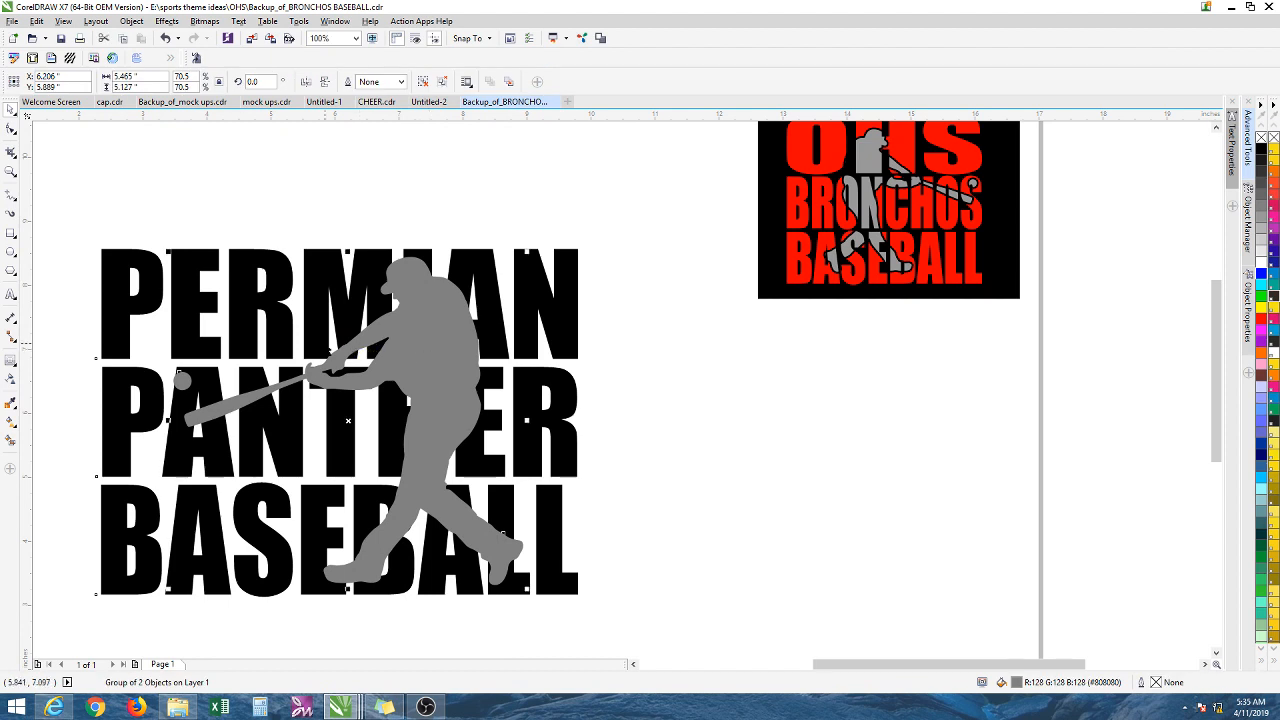
pyautogui.click(11, 359)
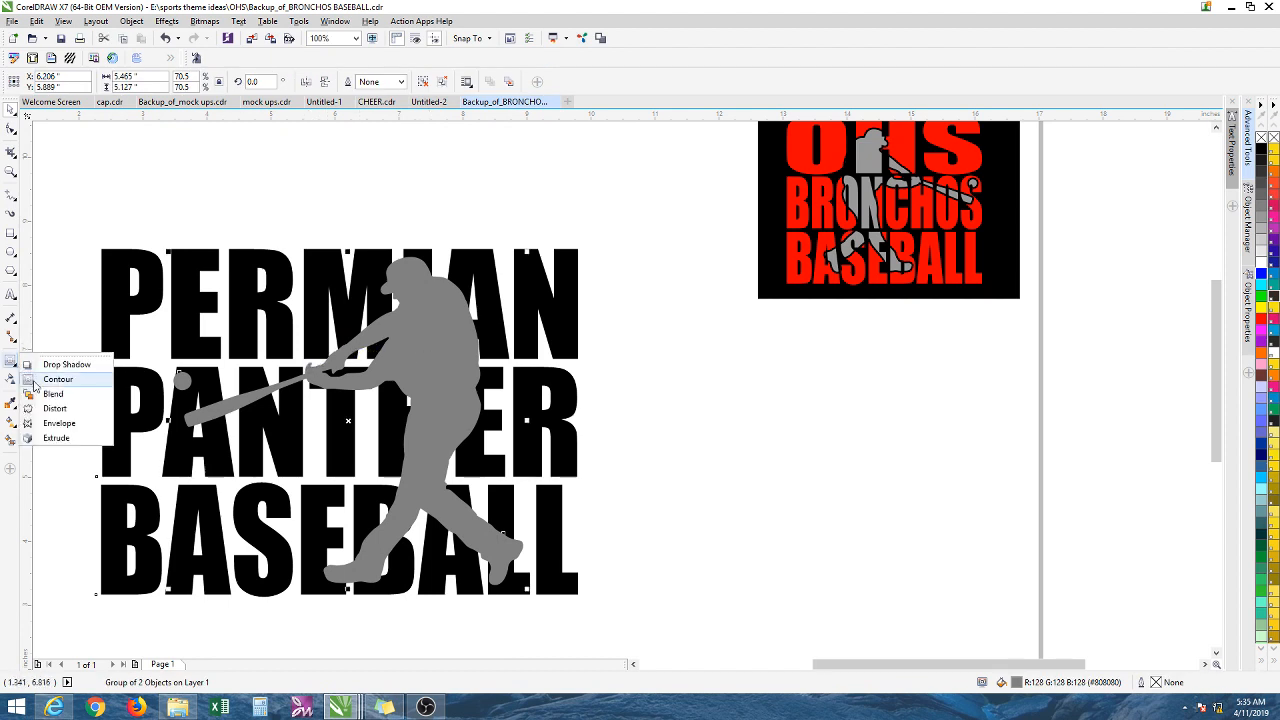
pyautogui.click(48, 395)
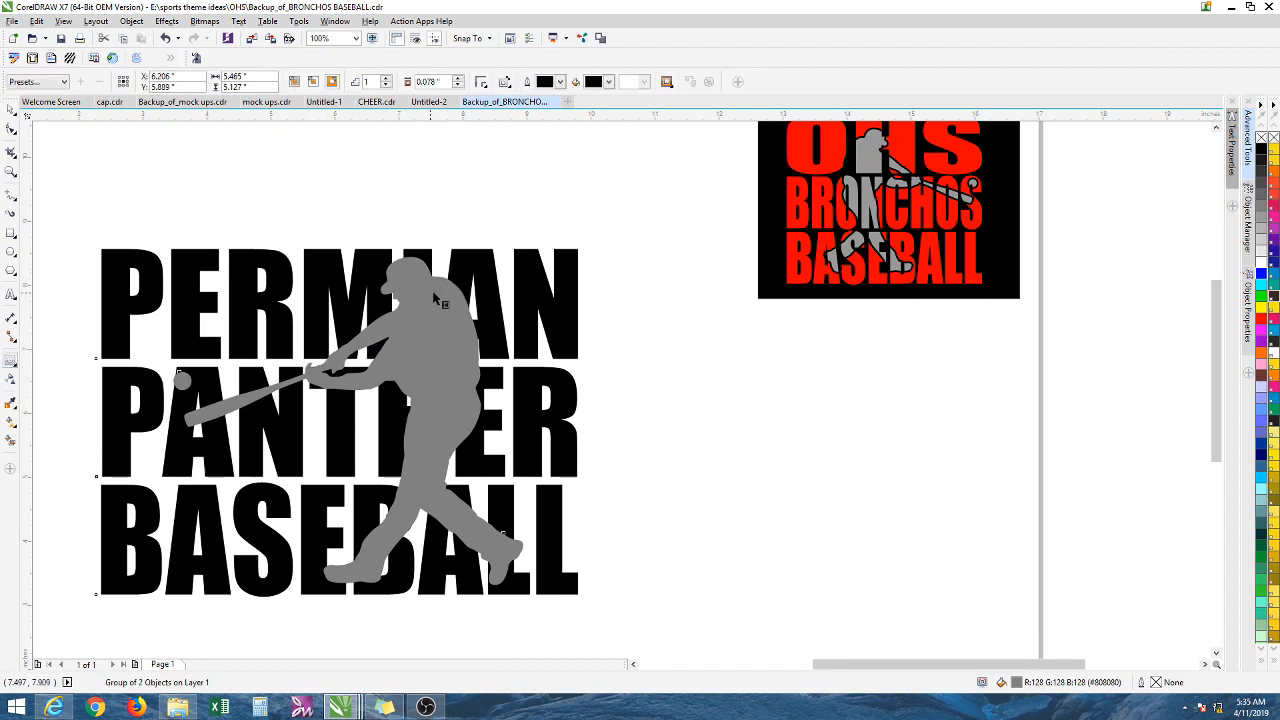
pyautogui.moveTo(434, 285); pyautogui.dragTo(446, 259)
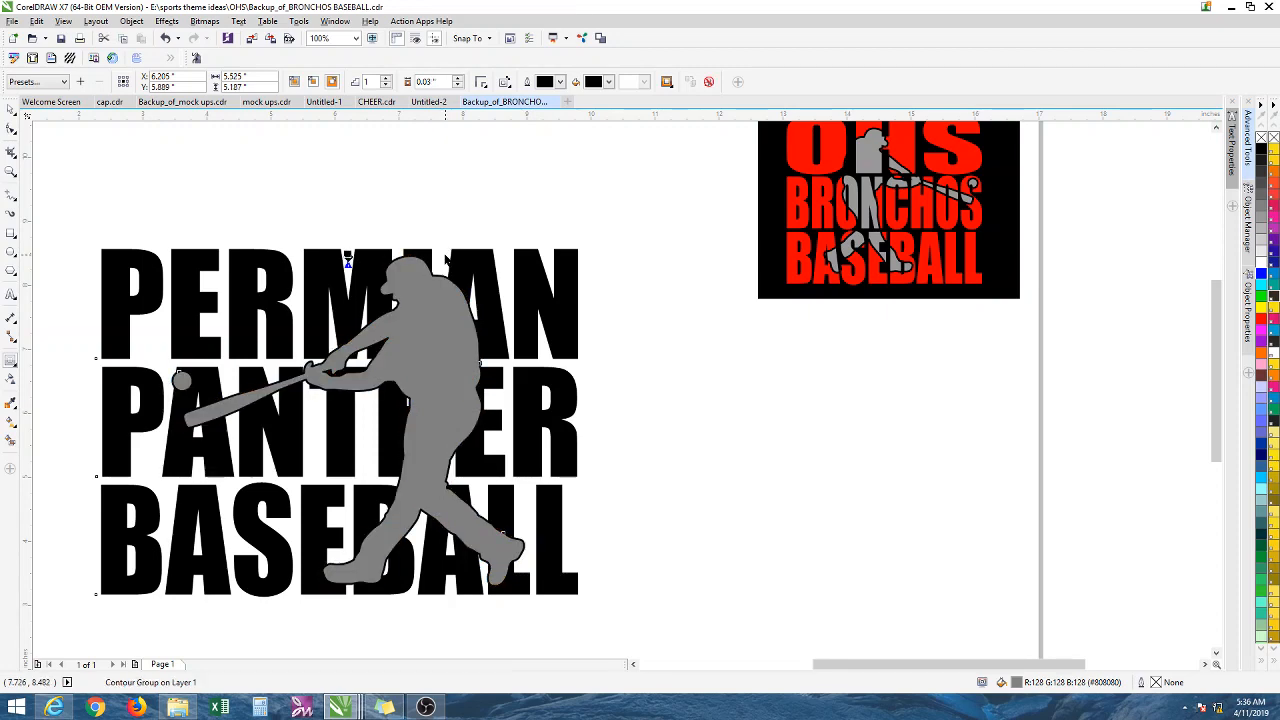
pyautogui.scroll(2, 423, 292)
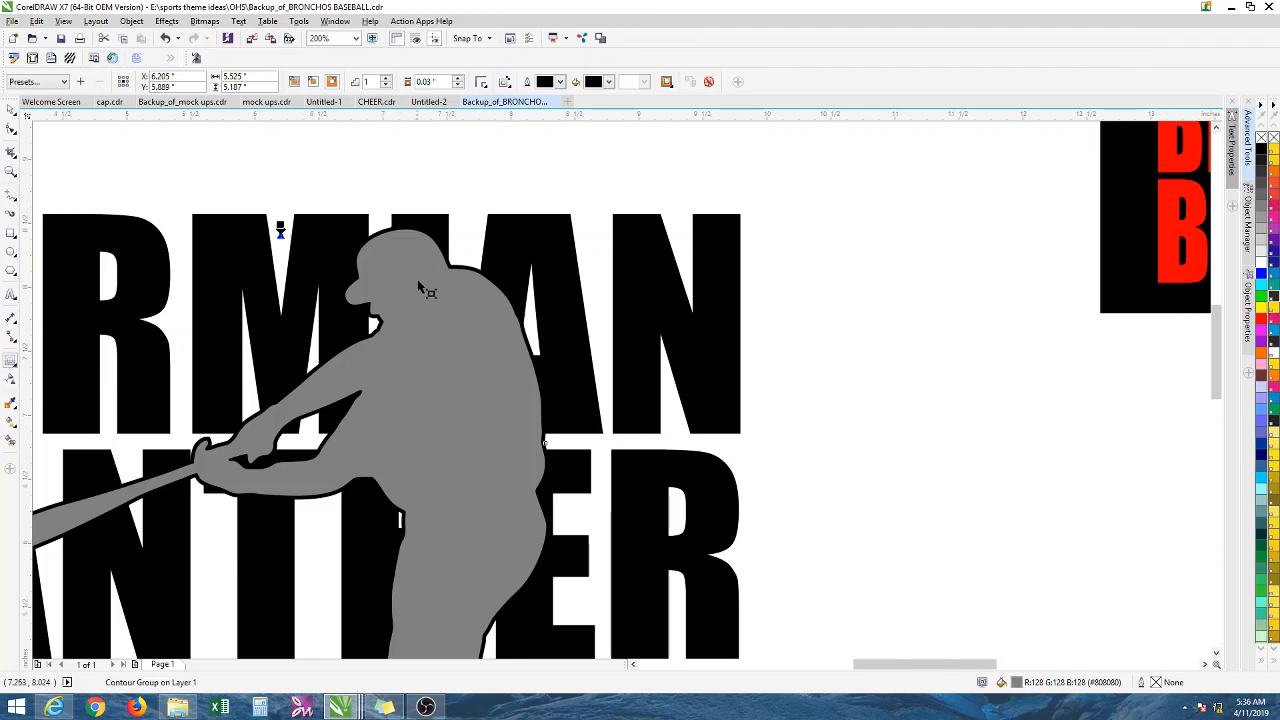
pyautogui.click(459, 79)
pyautogui.click(459, 79)
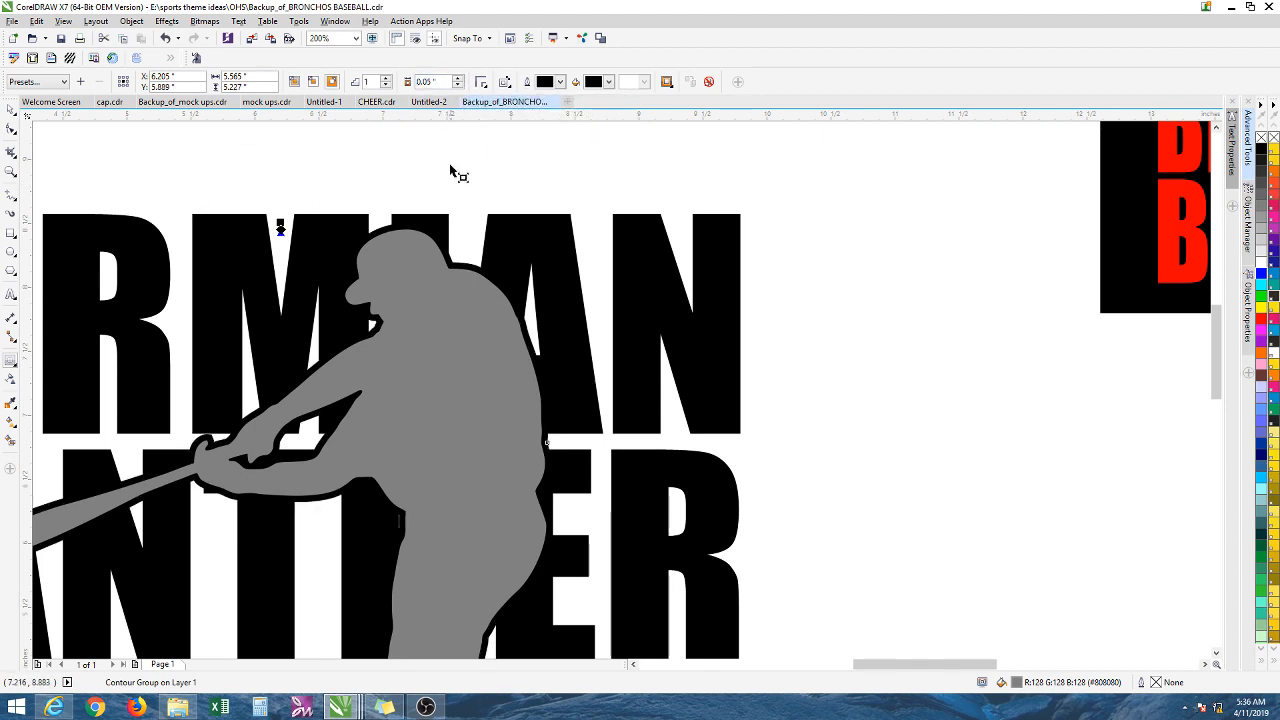
# Step: Set both the outline color and the fill color of the batter's contour to red
pyautogui.click(560, 83)
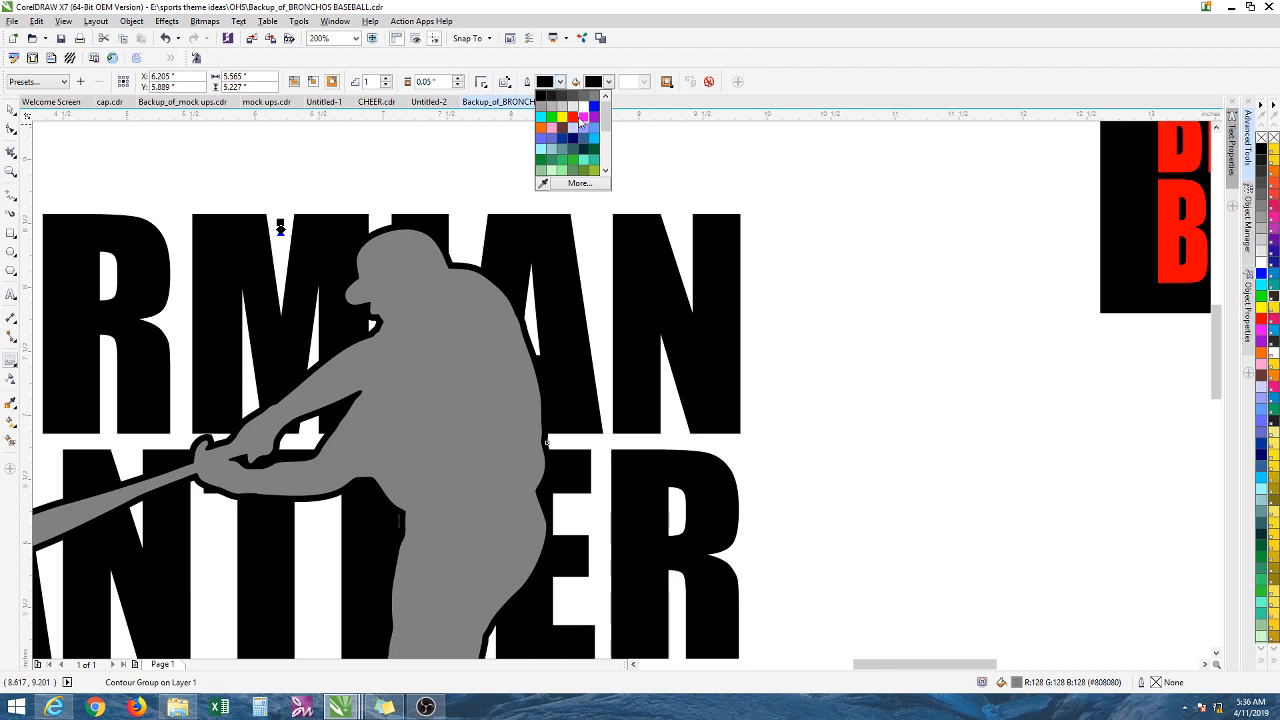
pyautogui.click(572, 117)
pyautogui.click(608, 82)
pyautogui.click(620, 117)
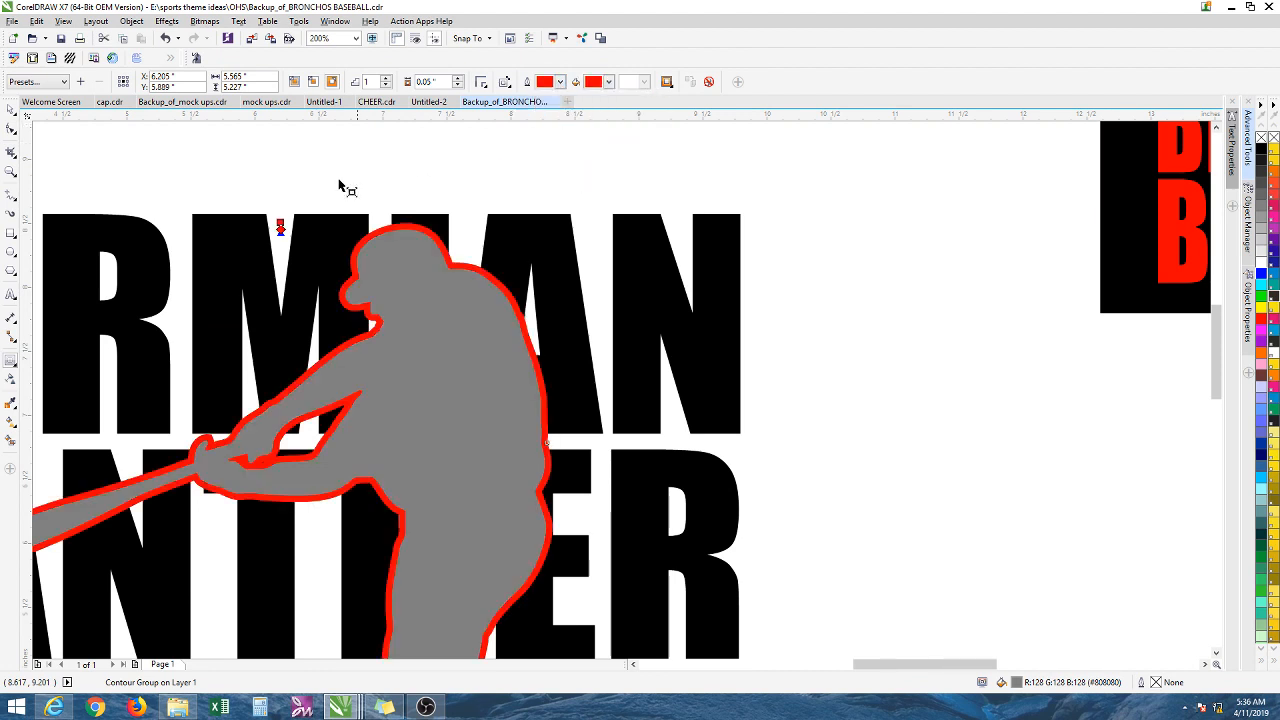
pyautogui.press('Escape')
# Step: Break the red contour group apart from the gray batter
pyautogui.scroll(-2, 358, 240)
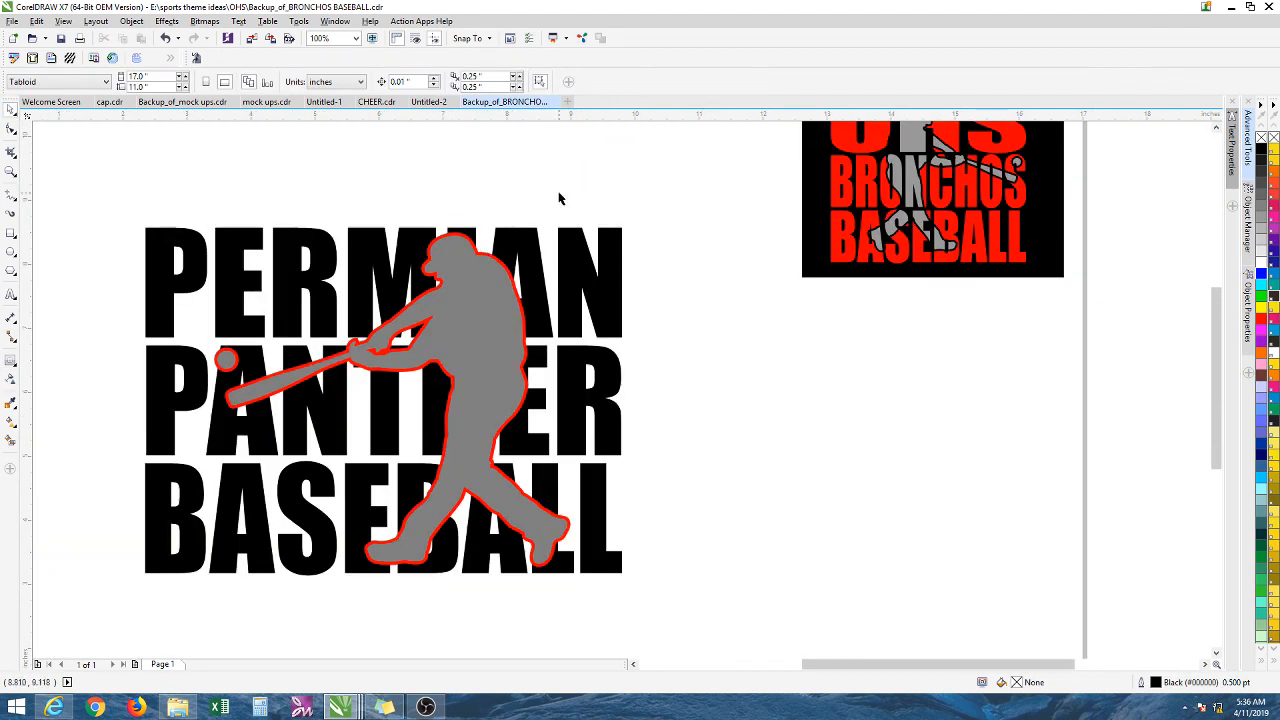
pyautogui.scroll(4, 466, 230)
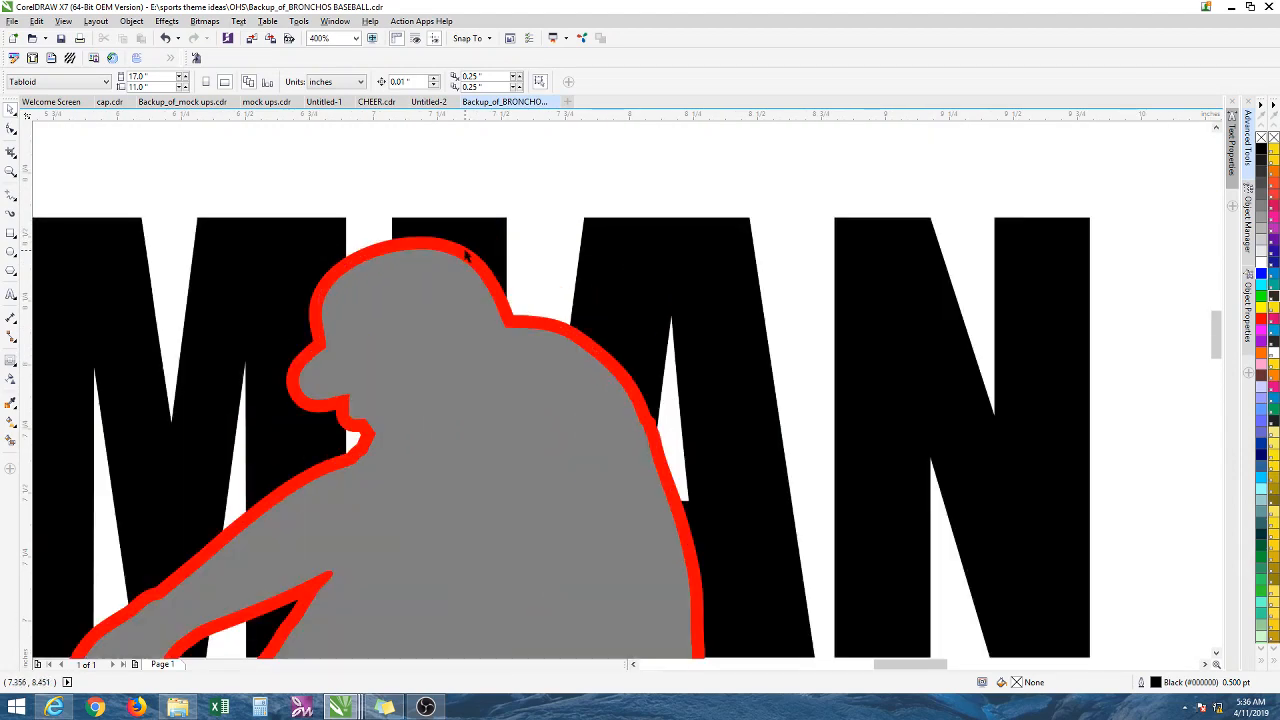
pyautogui.rightClick(466, 256)
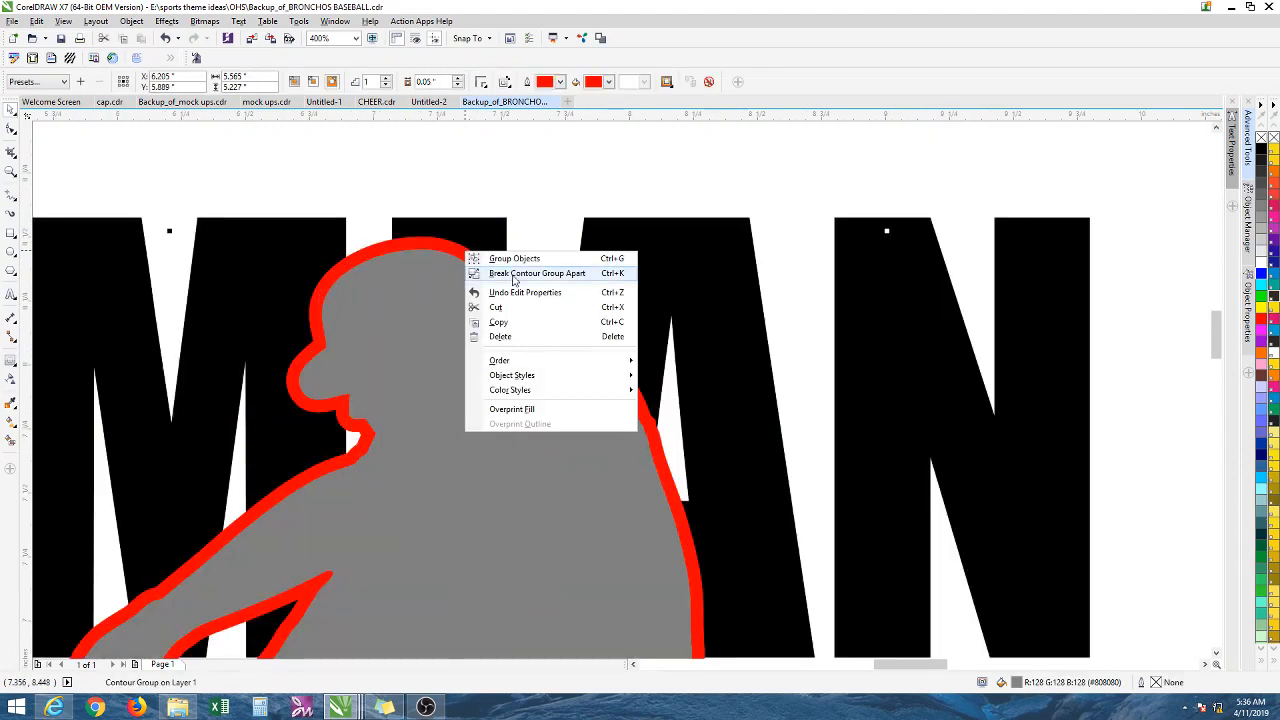
pyautogui.click(518, 200)
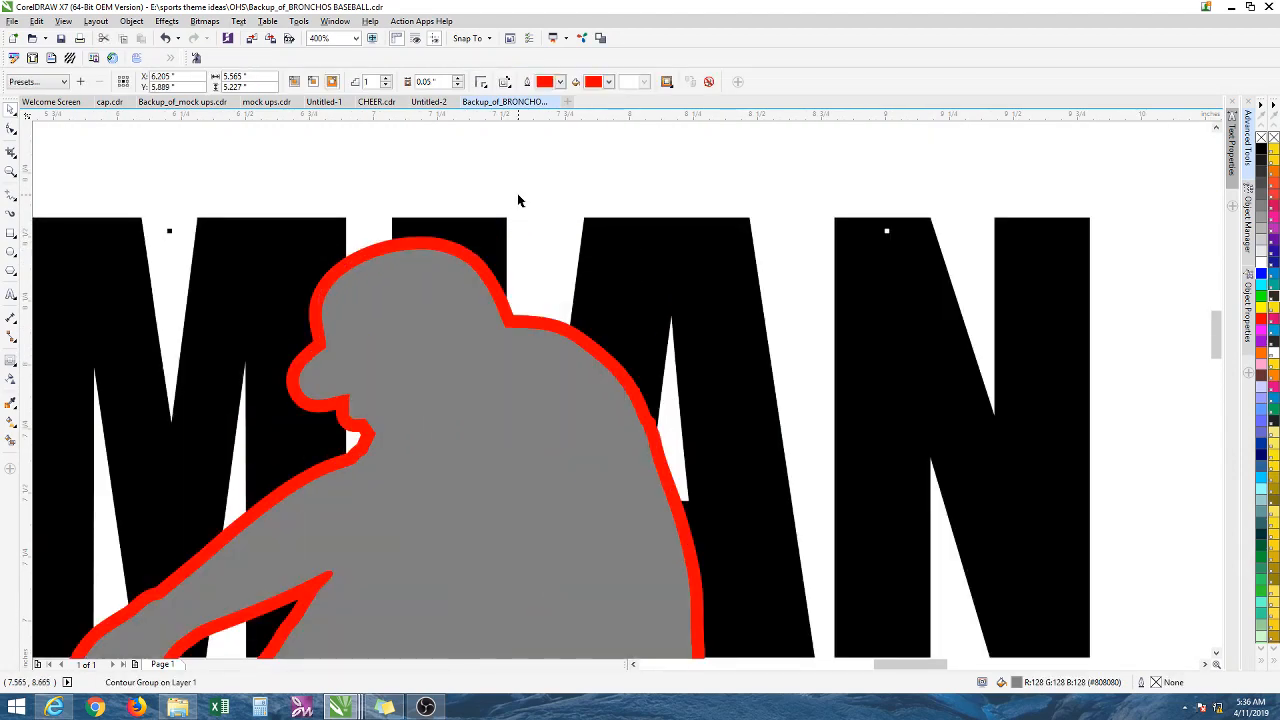
pyautogui.rightClick(466, 252)
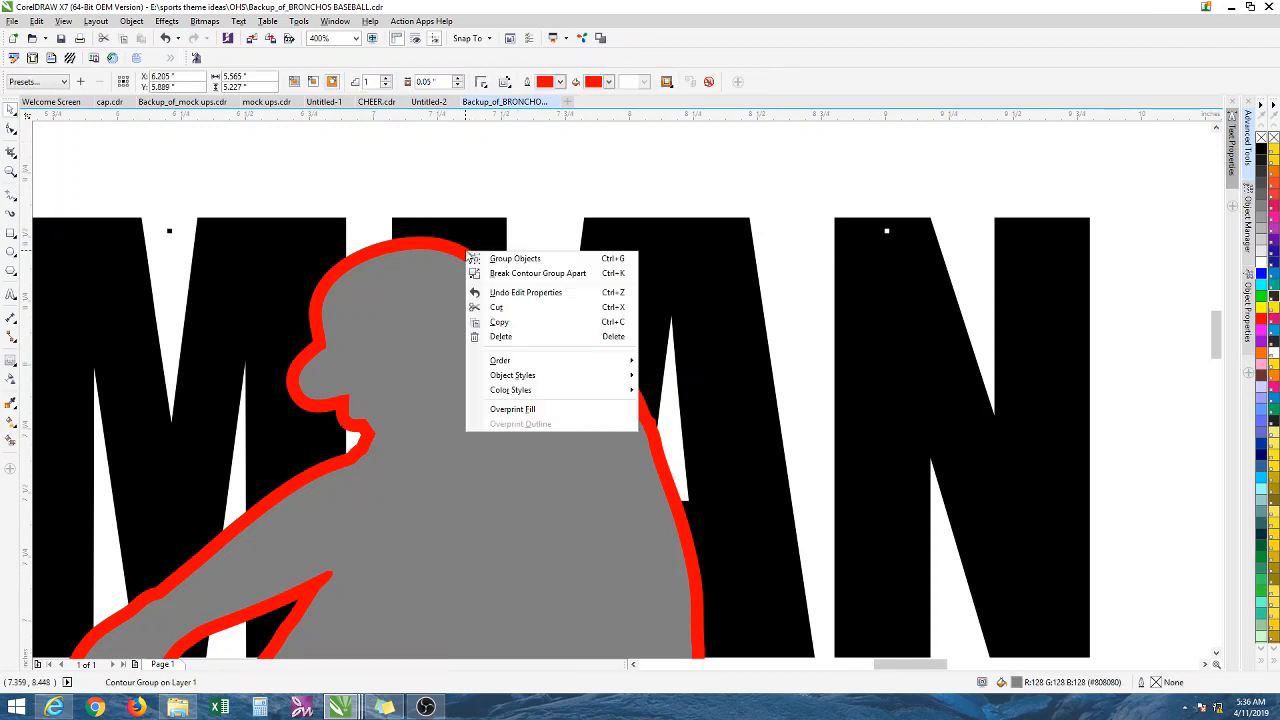
pyautogui.click(488, 275)
pyautogui.click(524, 195)
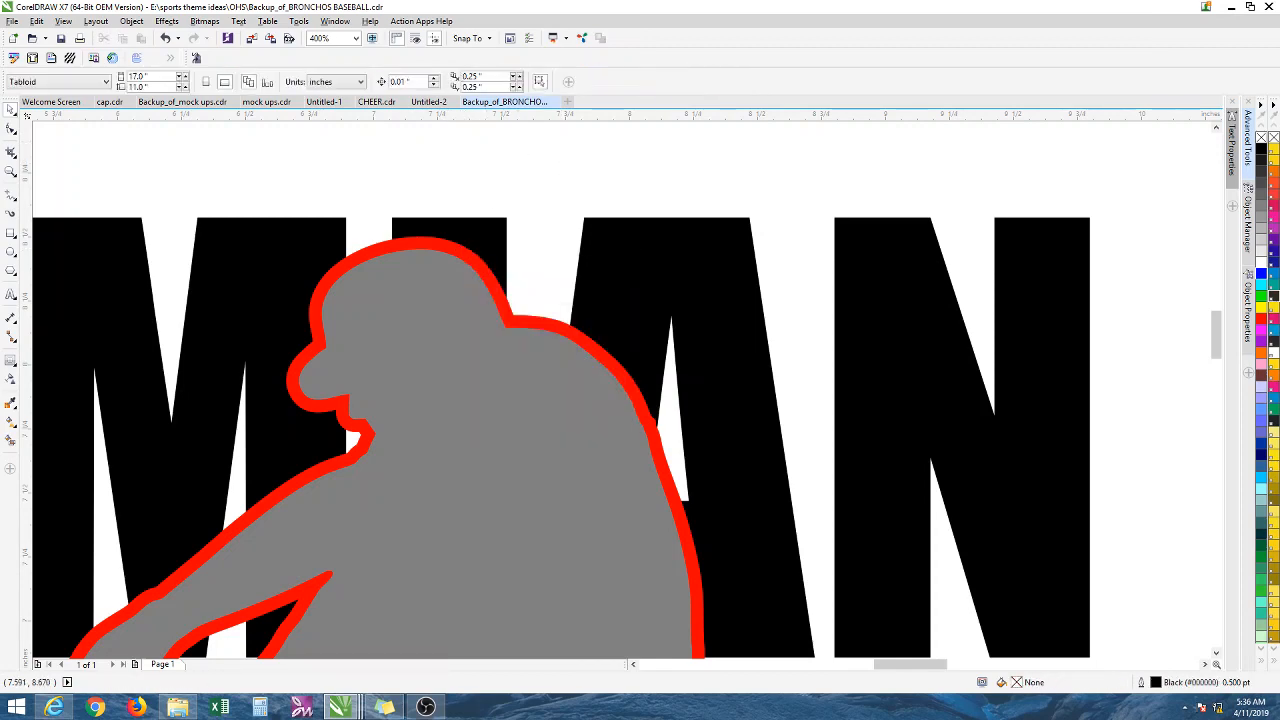
# Step: Trim the word group with the separated red contour shape
pyautogui.click(470, 255)
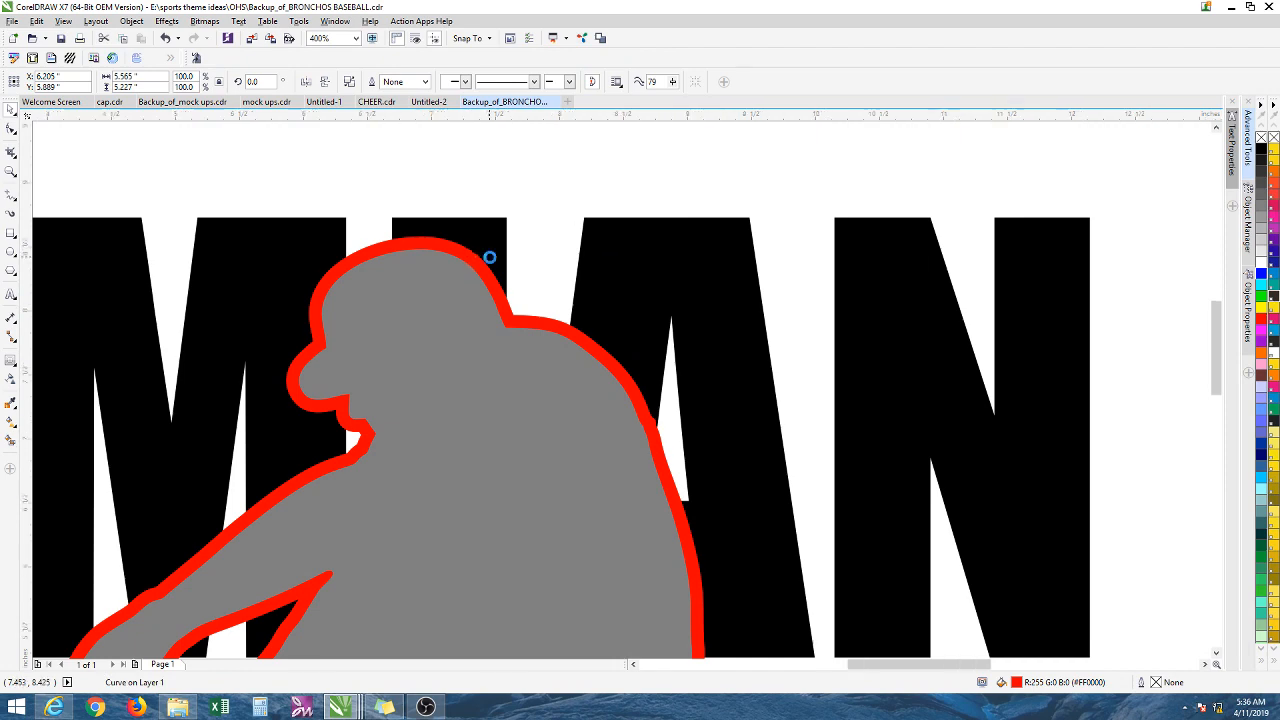
pyautogui.scroll(-3, 489, 257)
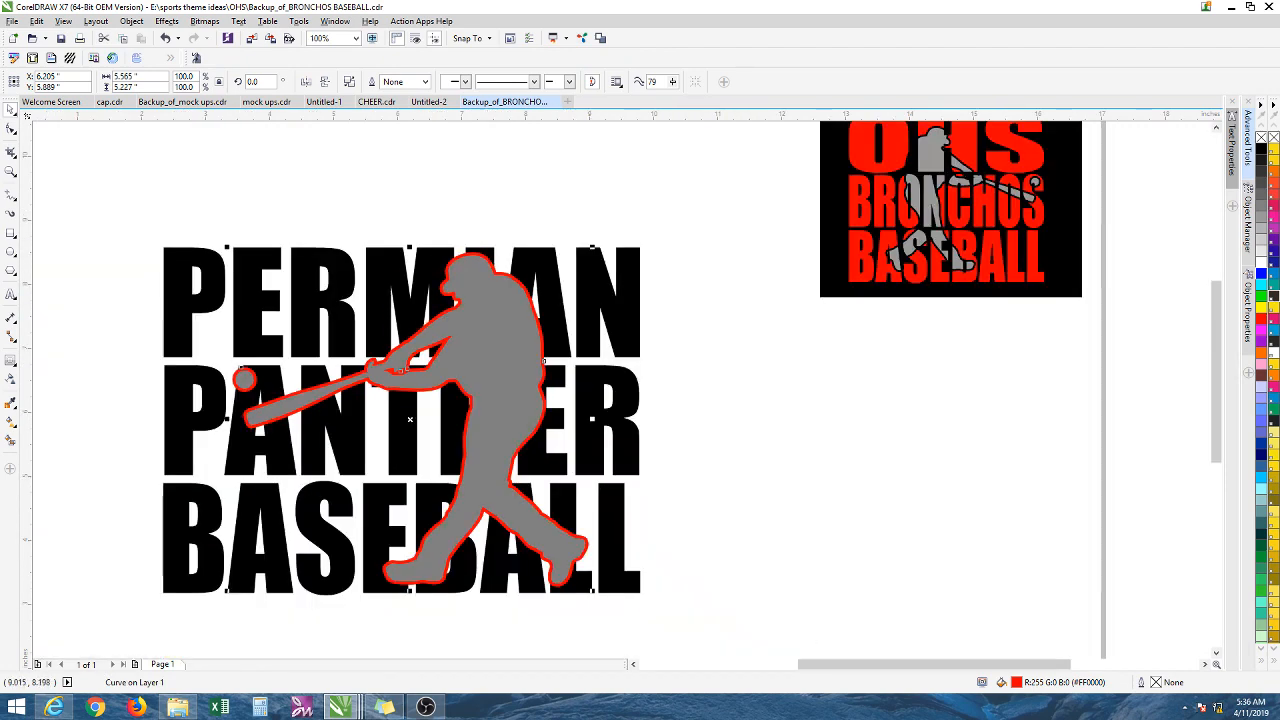
pyautogui.keyDown('shift'); pyautogui.click(599, 275); pyautogui.keyUp('shift')
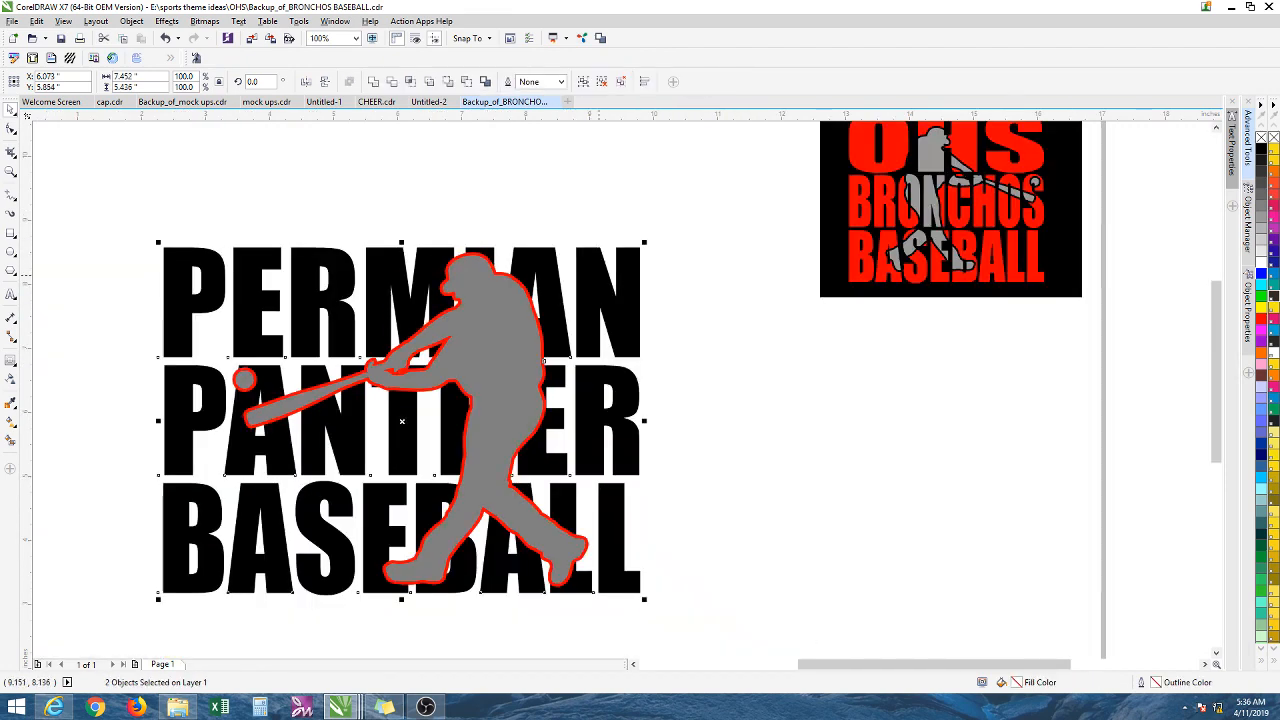
pyautogui.click(397, 85)
pyautogui.click(557, 192)
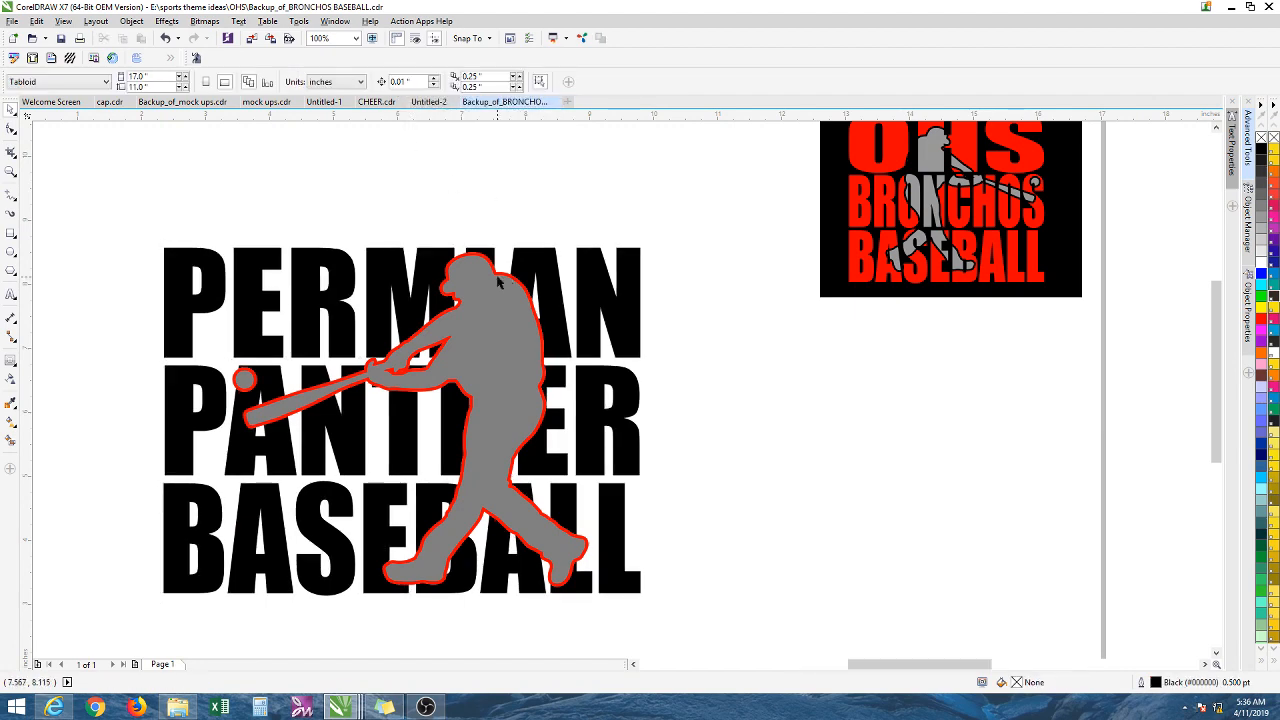
# Step: Move the gray batter off the words to their left, exposing the red contour shape
pyautogui.scroll(3, 497, 283)
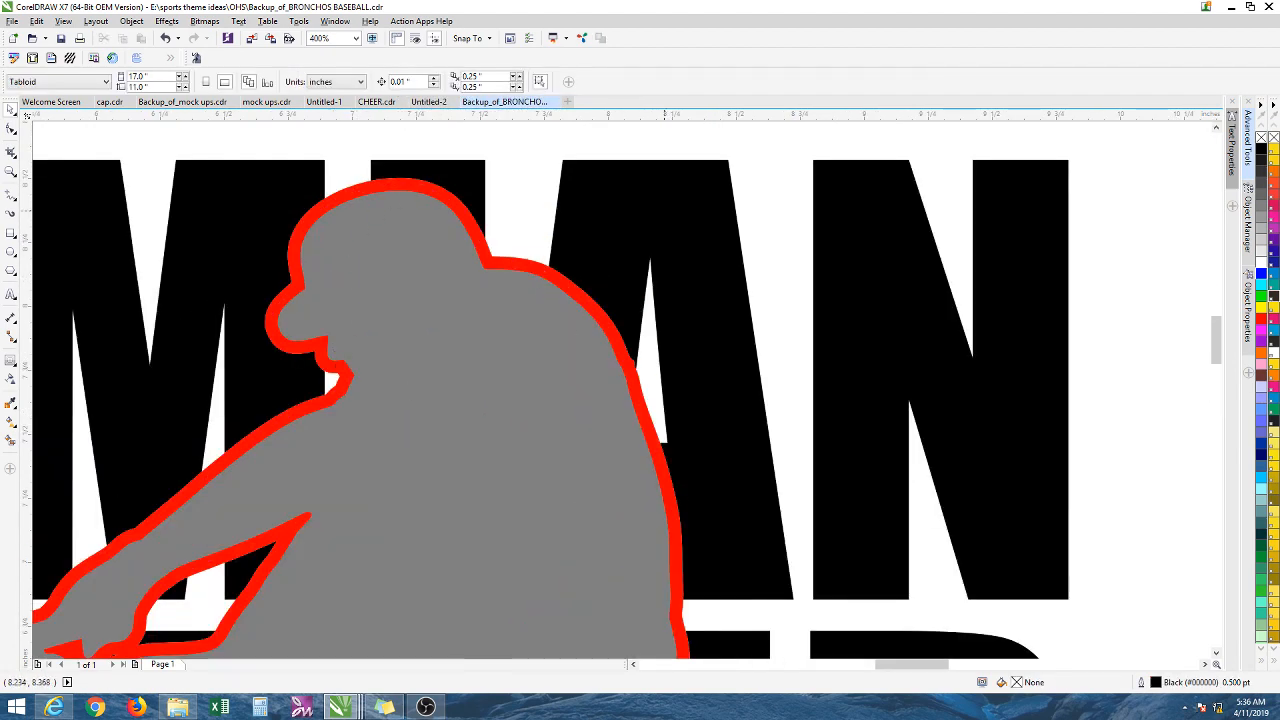
pyautogui.scroll(-3, 592, 243)
pyautogui.moveTo(592, 256); pyautogui.dragTo(170, 257)
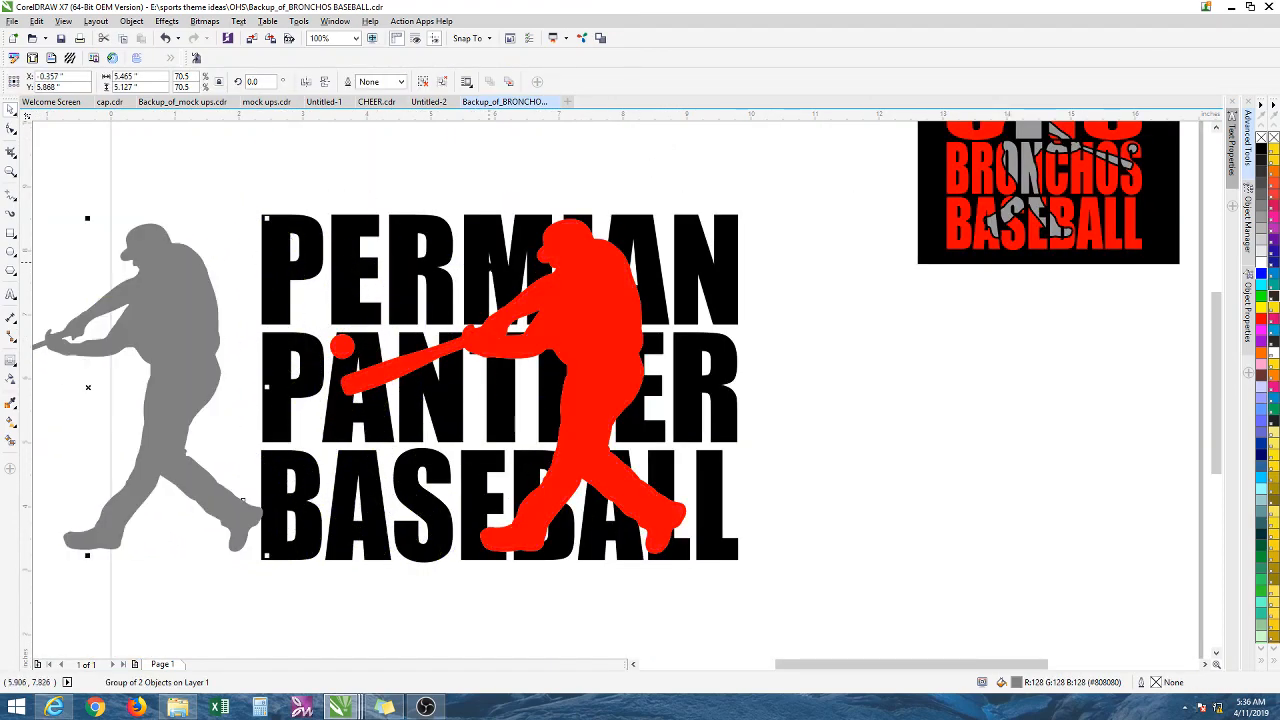
pyautogui.moveTo(185, 348); pyautogui.dragTo(166, 347)
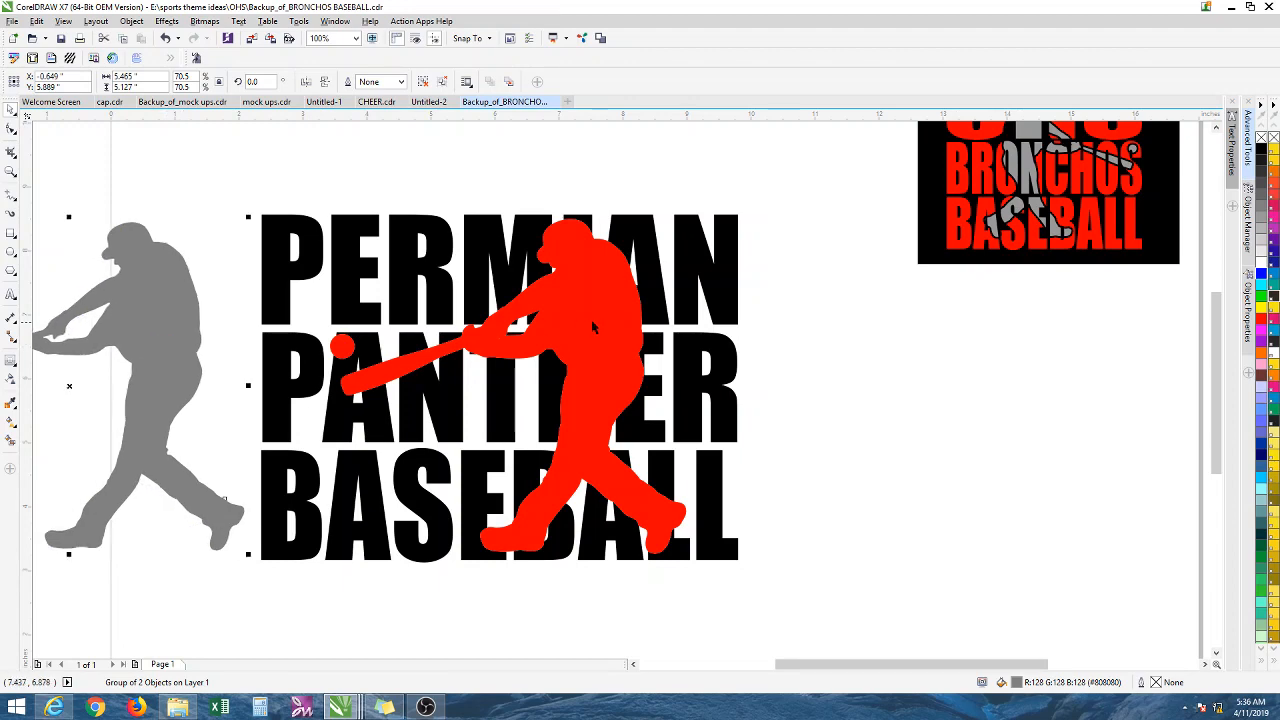
# Step: Pull the red contour shape off to the right of the words and delete it
pyautogui.scroll(-1, 594, 323)
pyautogui.moveTo(596, 318); pyautogui.dragTo(852, 370)
pyautogui.scroll(1, 596, 306)
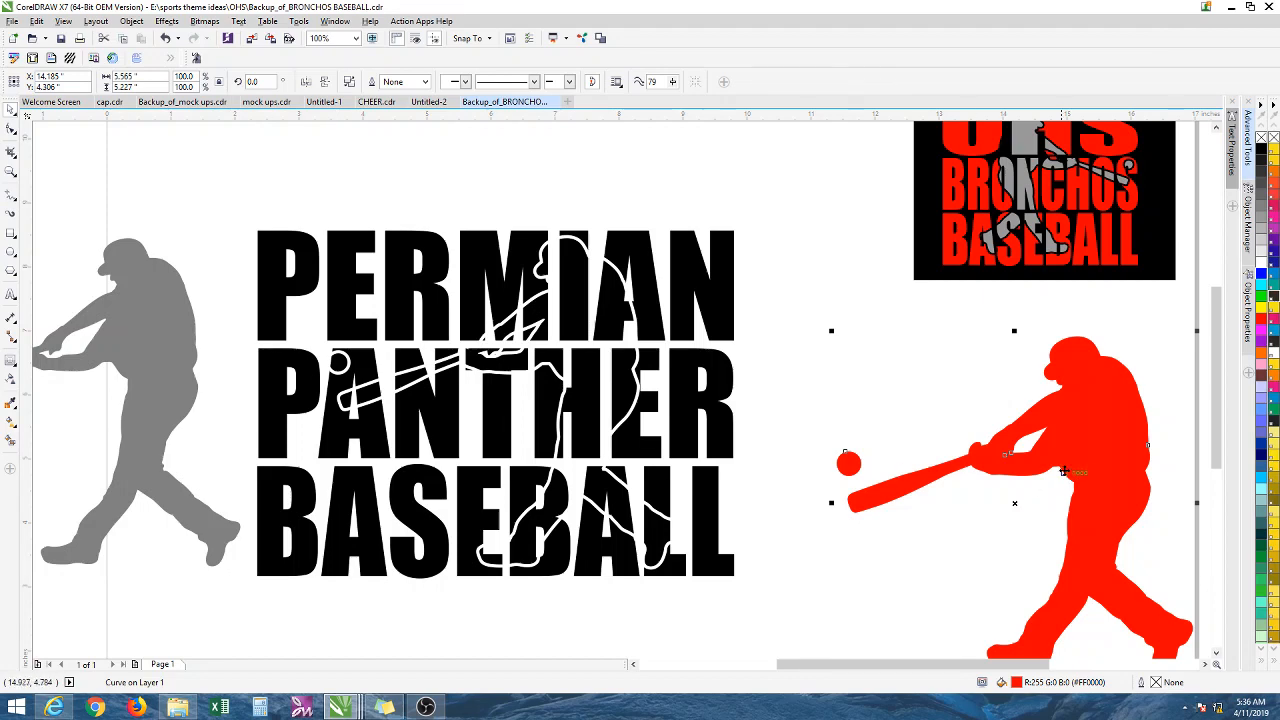
pyautogui.moveTo(1063, 471); pyautogui.dragTo(1009, 442)
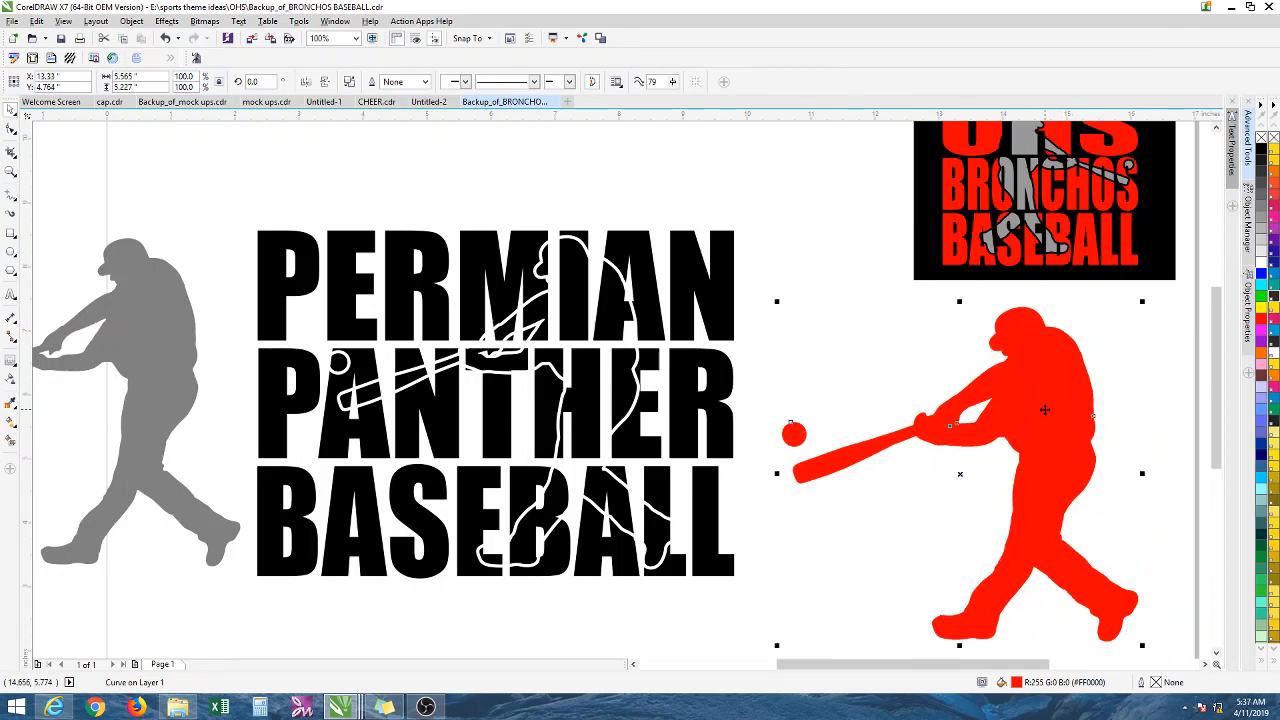
pyautogui.press('Delete')
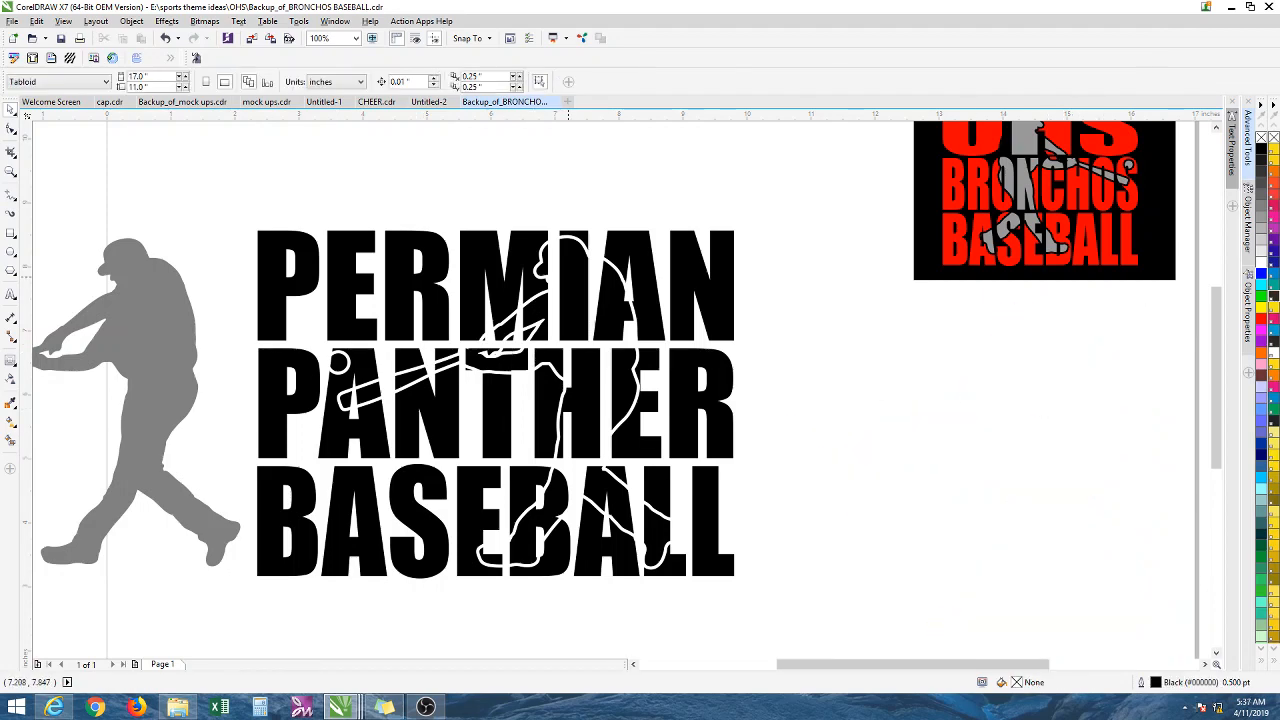
# Step: Try several gray and blue fills on the intersected batter shape and settle on magenta (R:255 G:0 B:255)
pyautogui.click(568, 277)
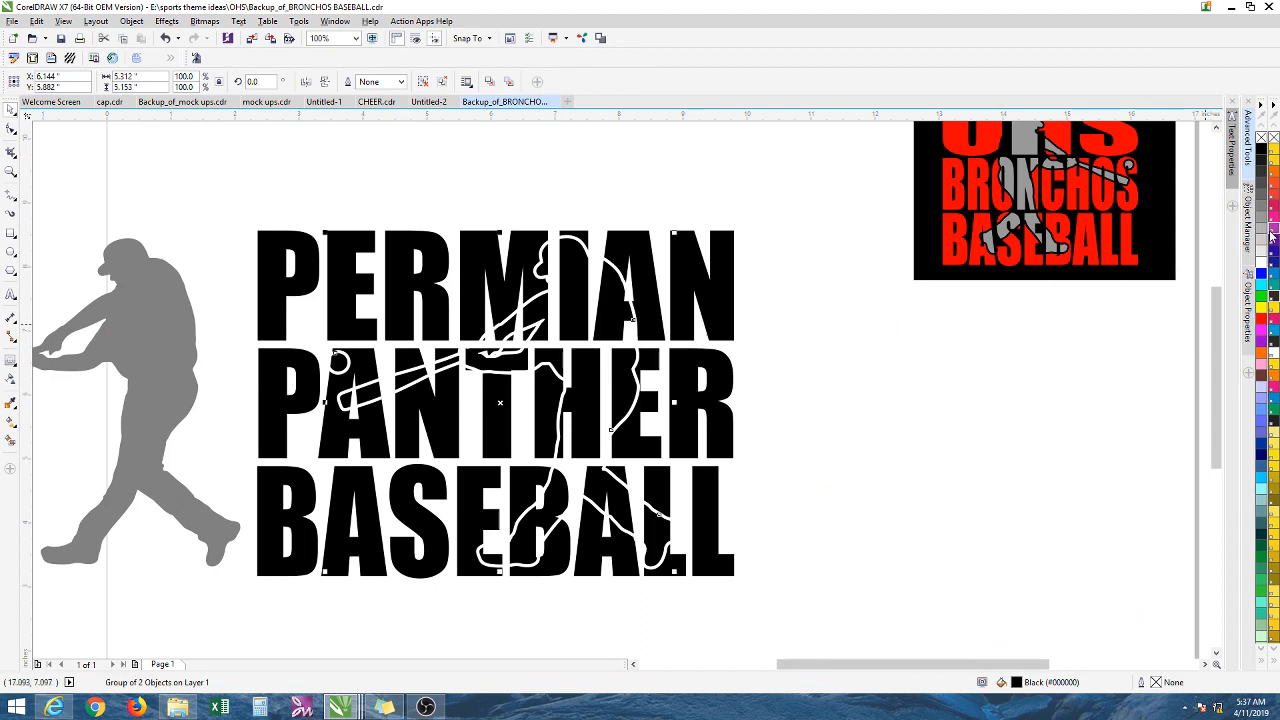
pyautogui.click(1266, 208)
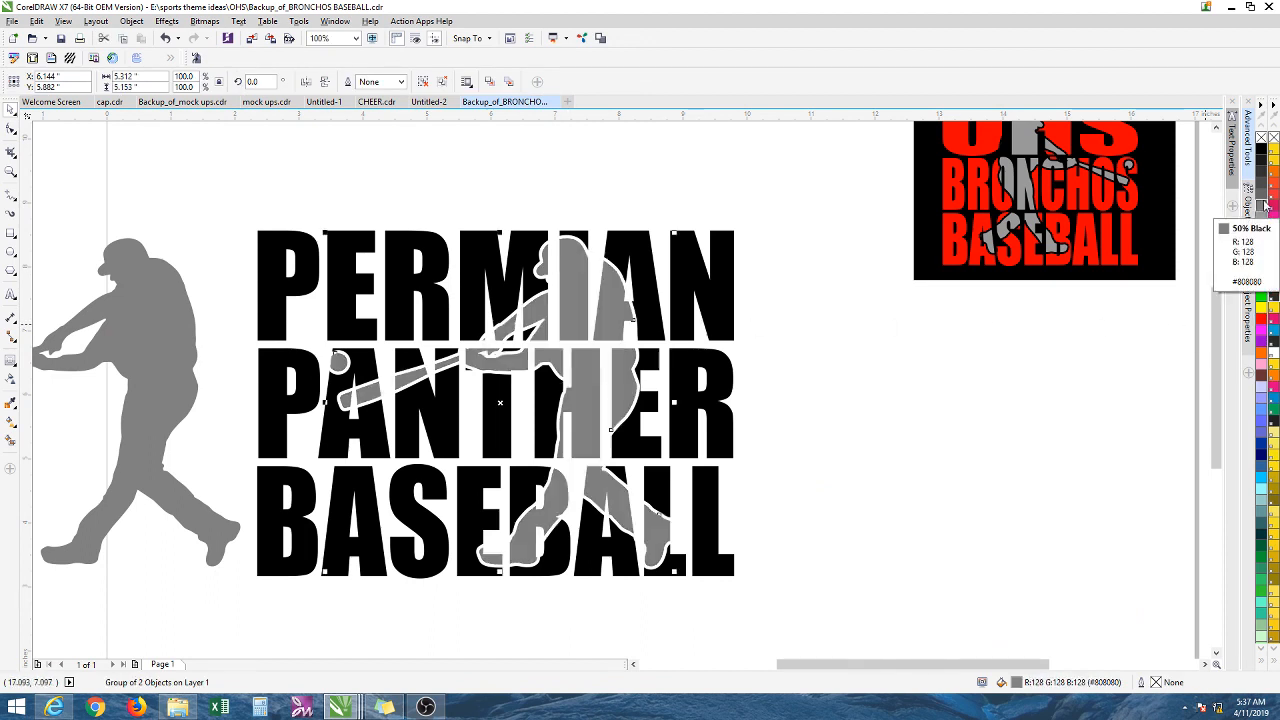
pyautogui.click(1263, 200)
pyautogui.click(1262, 193)
pyautogui.click(1264, 198)
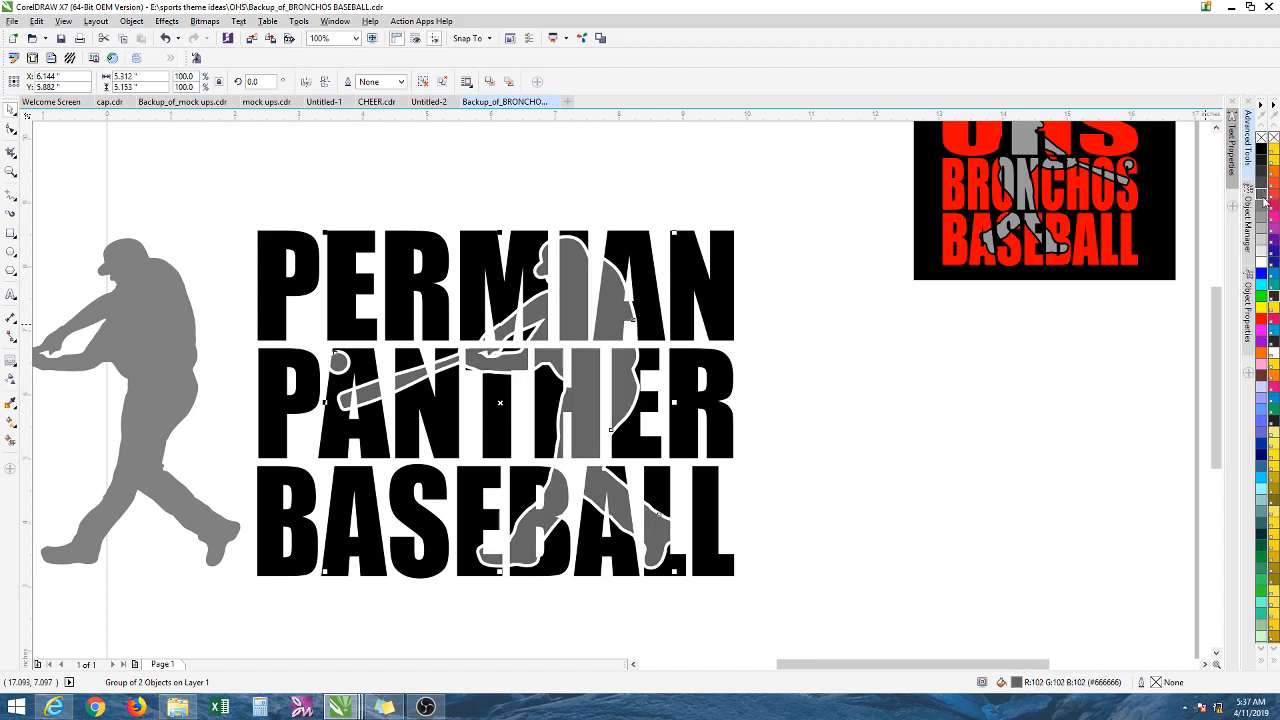
pyautogui.click(1264, 213)
pyautogui.click(1264, 225)
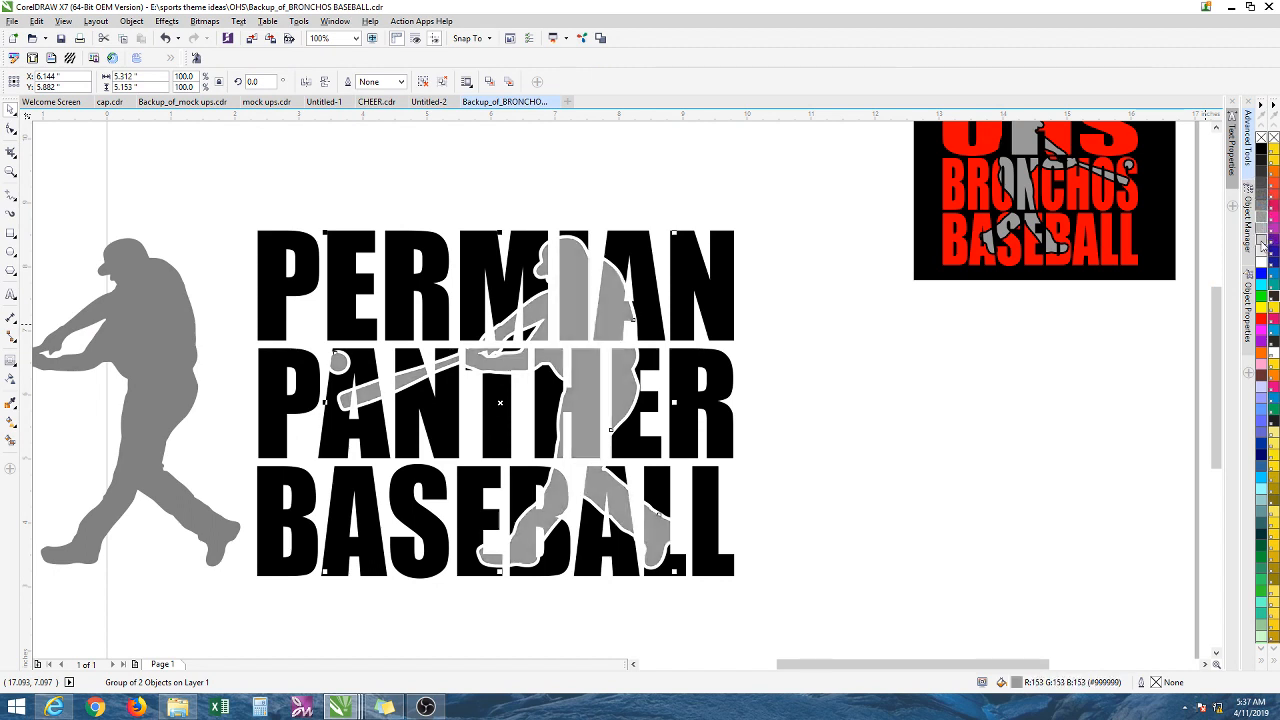
pyautogui.click(1264, 243)
pyautogui.click(1264, 255)
pyautogui.click(1263, 273)
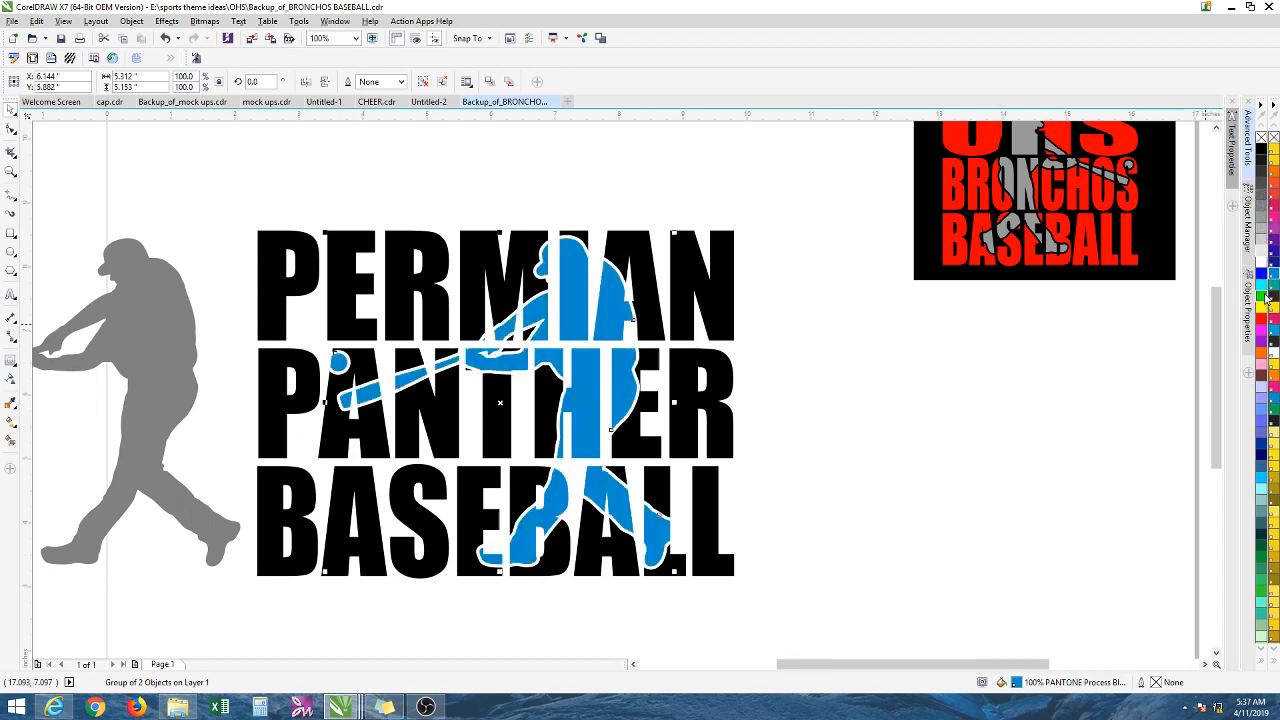
pyautogui.click(1263, 330)
# Step: Move the gray batter fully off the page's left edge and fill it with lighter gray (R:153 G:153 B:153)
pyautogui.scroll(-4, 568, 380)
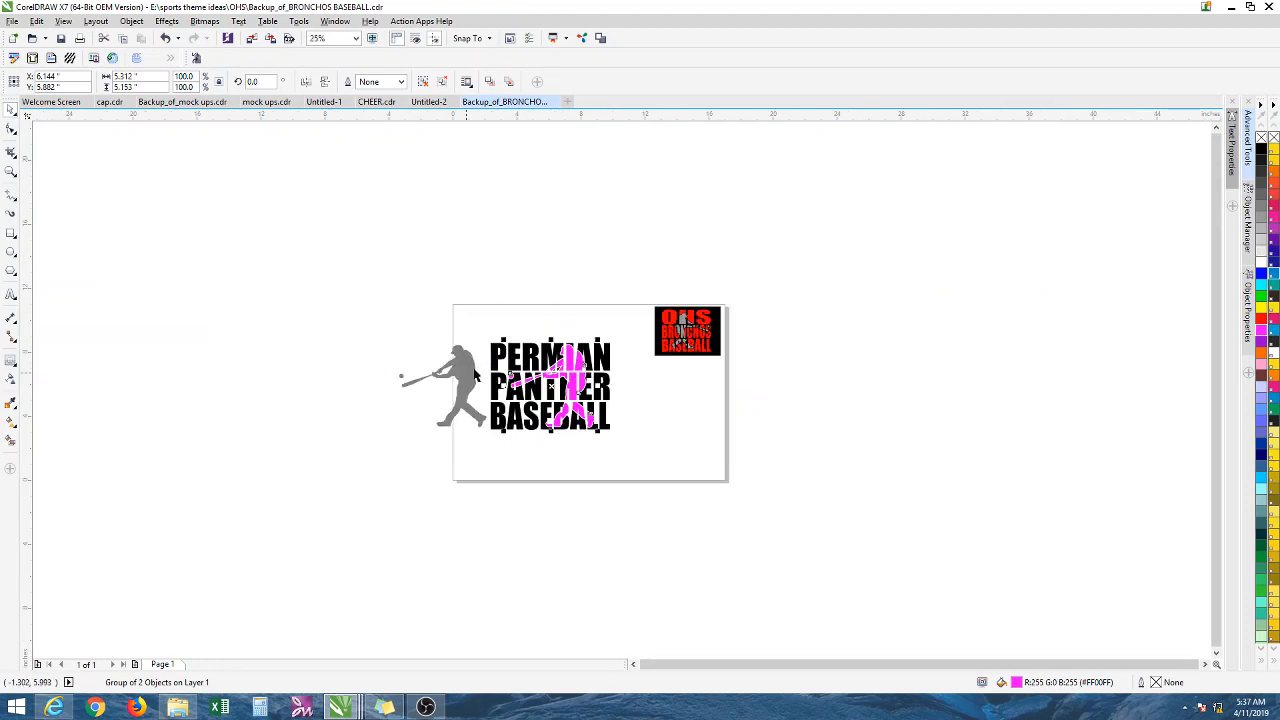
pyautogui.moveTo(476, 374); pyautogui.dragTo(431, 374)
pyautogui.scroll(2, 568, 370)
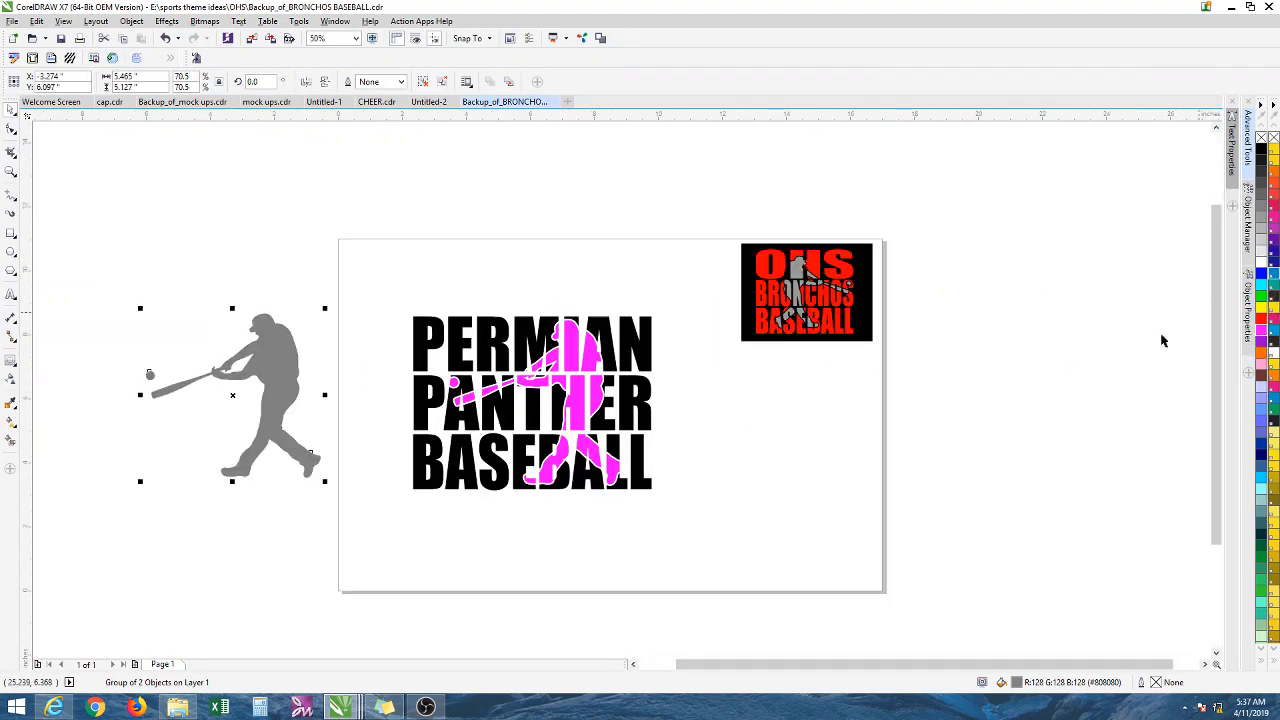
pyautogui.click(1262, 229)
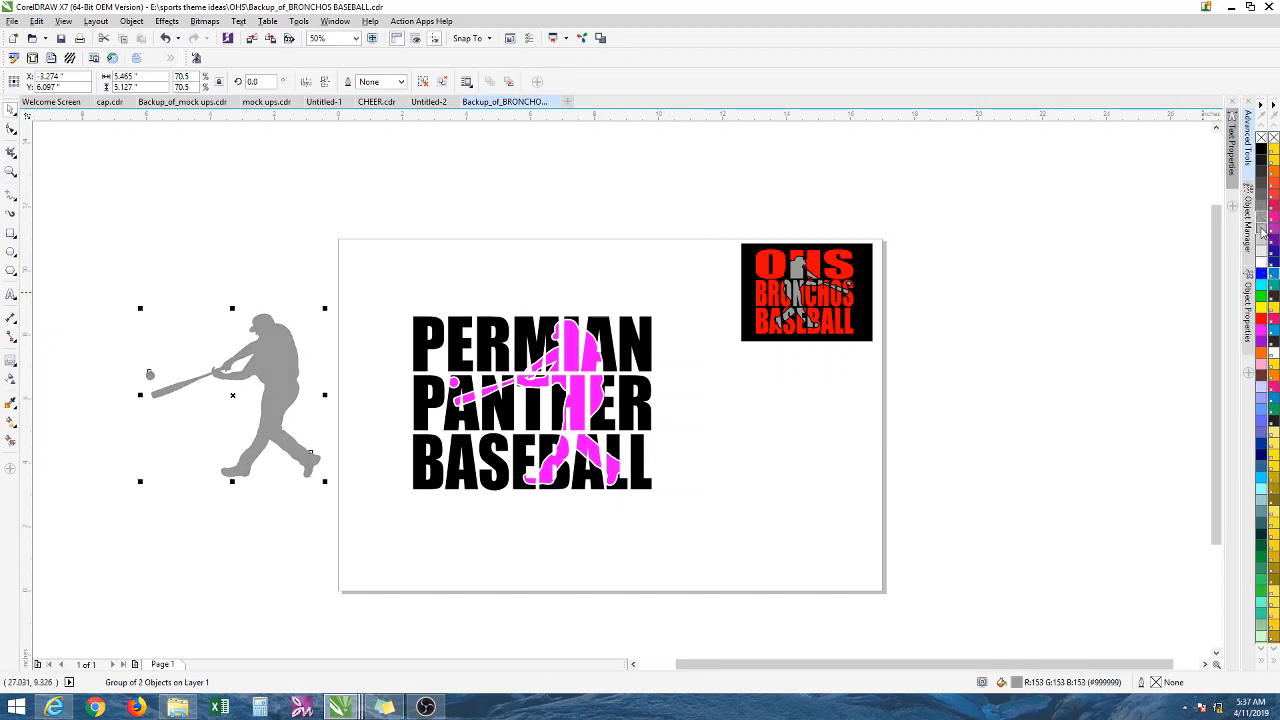
# Step: Fill the PERMIAN PANTHER BASEBALL words with white (R:255 G:255 B:255)
pyautogui.click(663, 429)
pyautogui.click(586, 356)
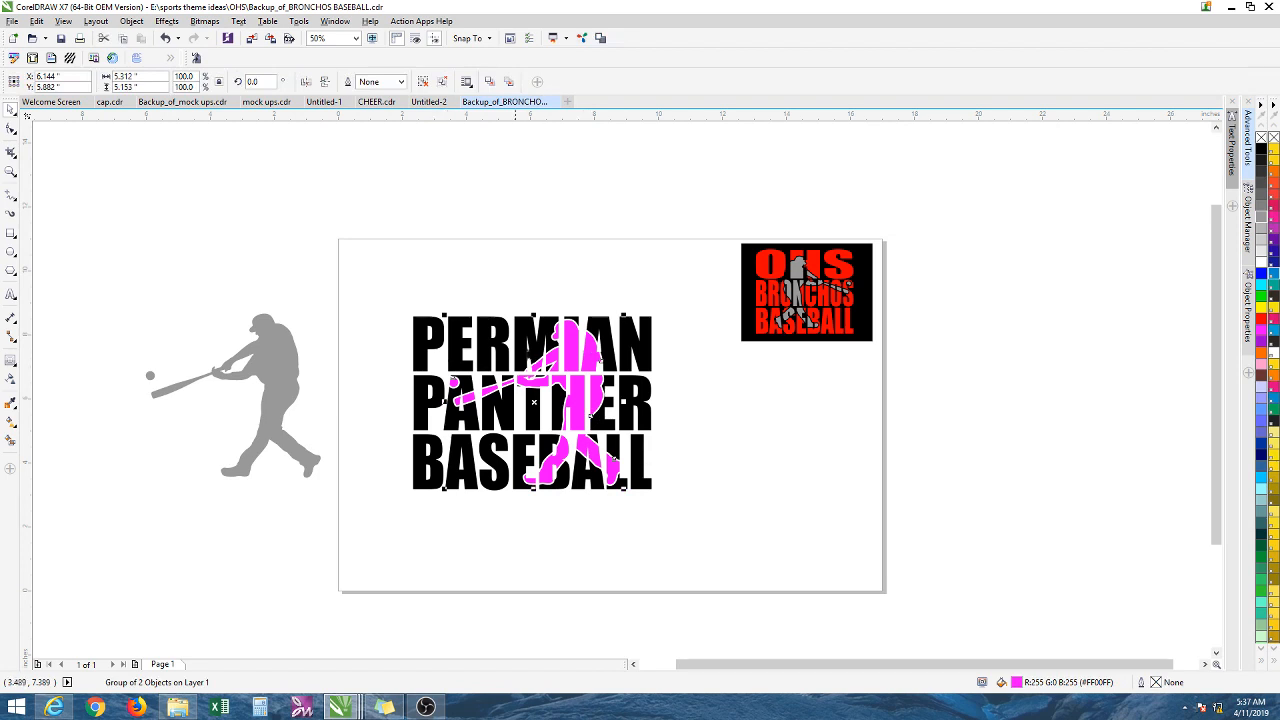
pyautogui.click(365, 314)
pyautogui.click(436, 345)
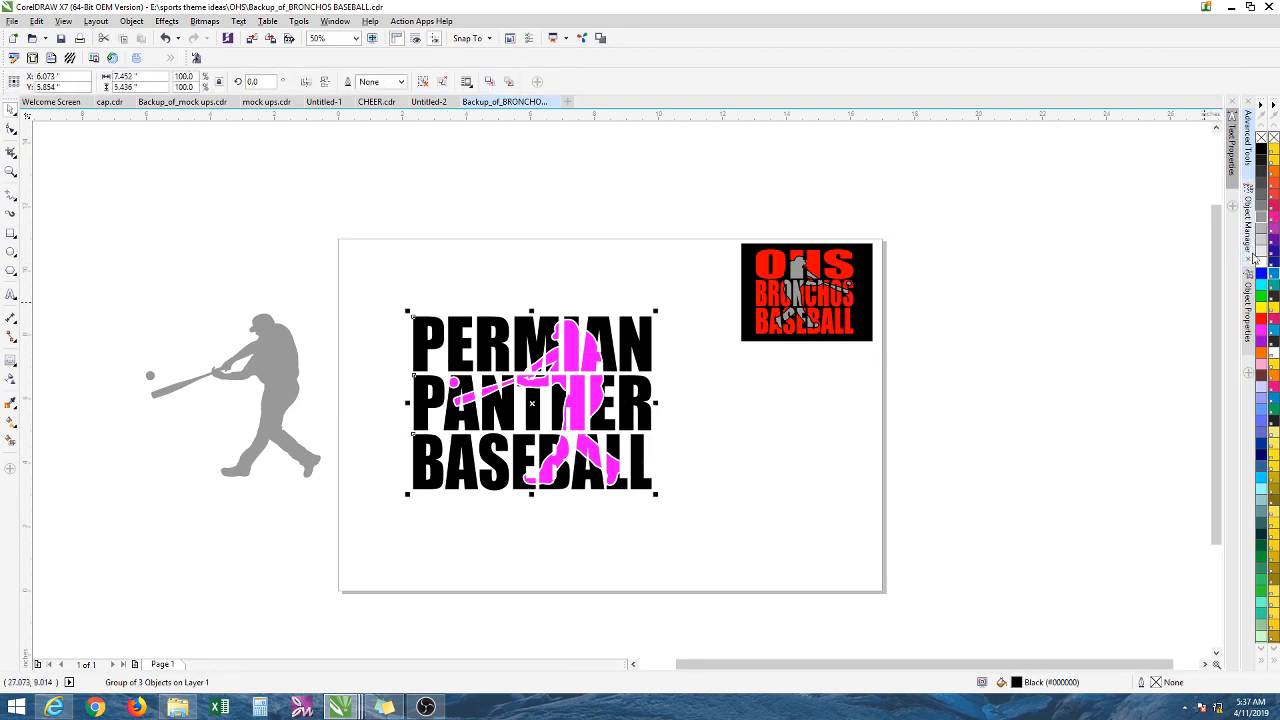
pyautogui.click(1261, 258)
# Step: Draw a rectangle about 12.7 by 8.9 inches around the words, fill it black and send it behind the design
pyautogui.click(11, 232)
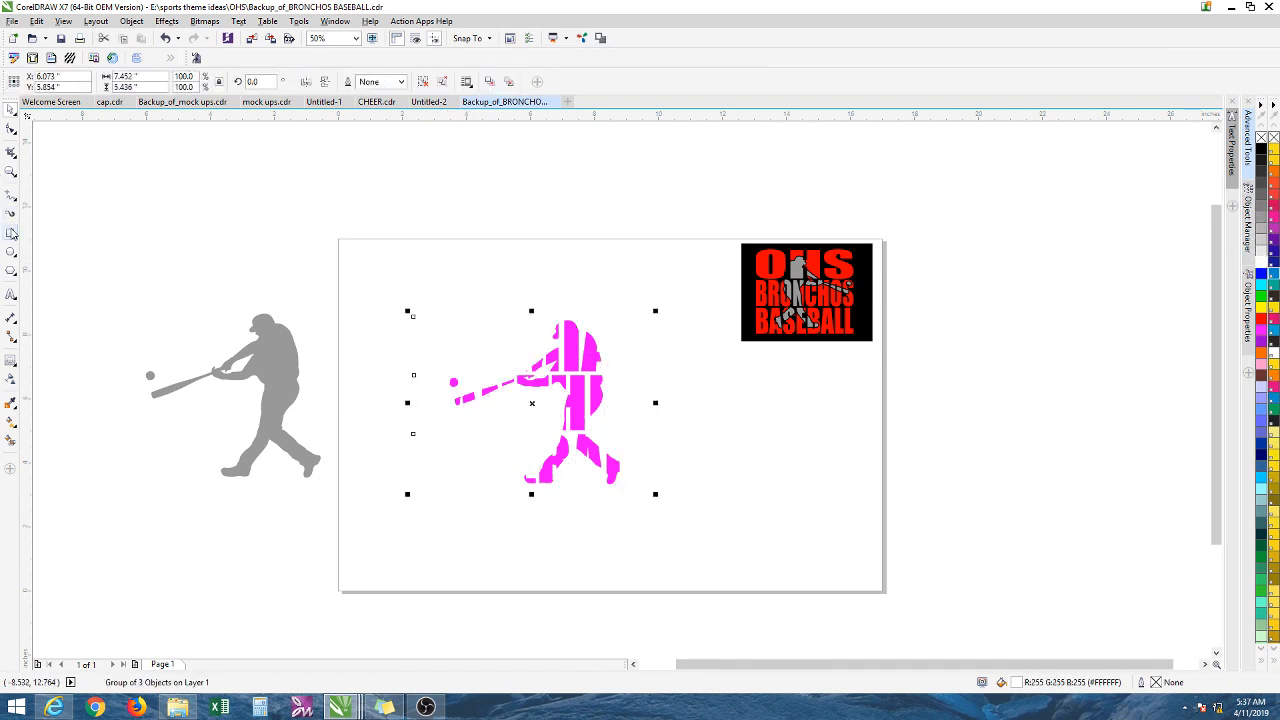
pyautogui.moveTo(366, 285); pyautogui.dragTo(772, 570)
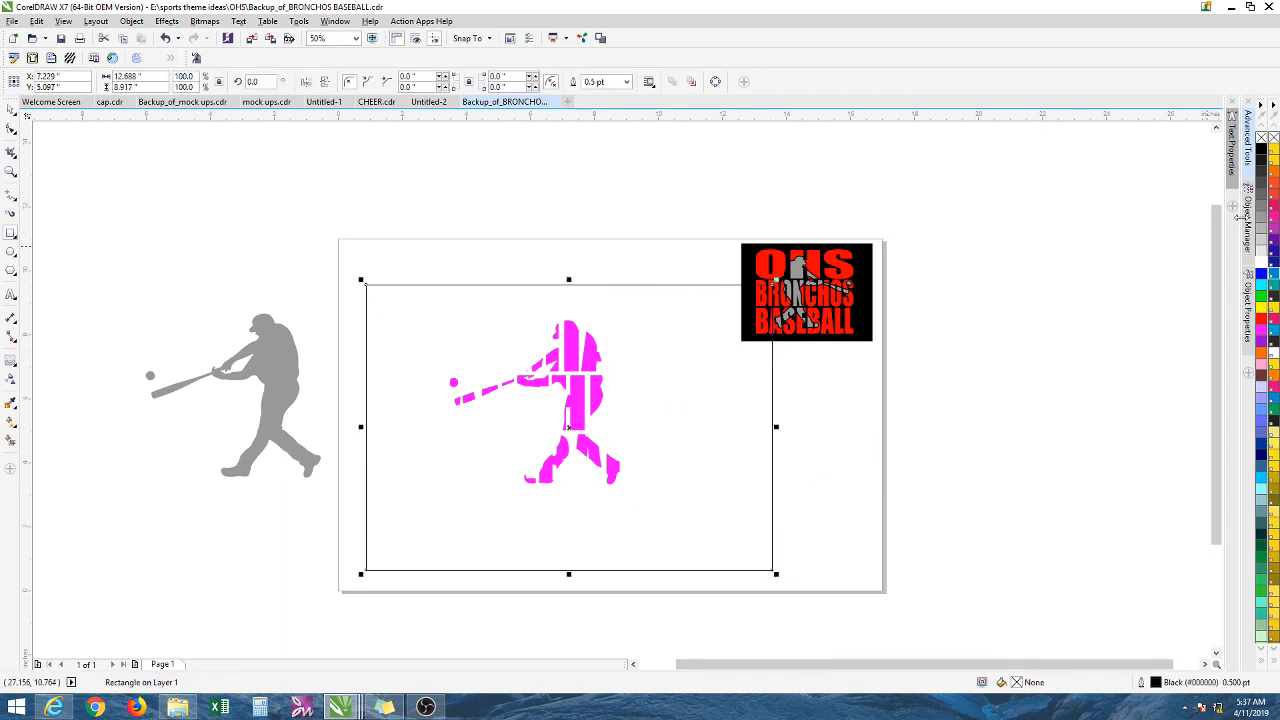
pyautogui.click(1261, 148)
pyautogui.rightClick(690, 356)
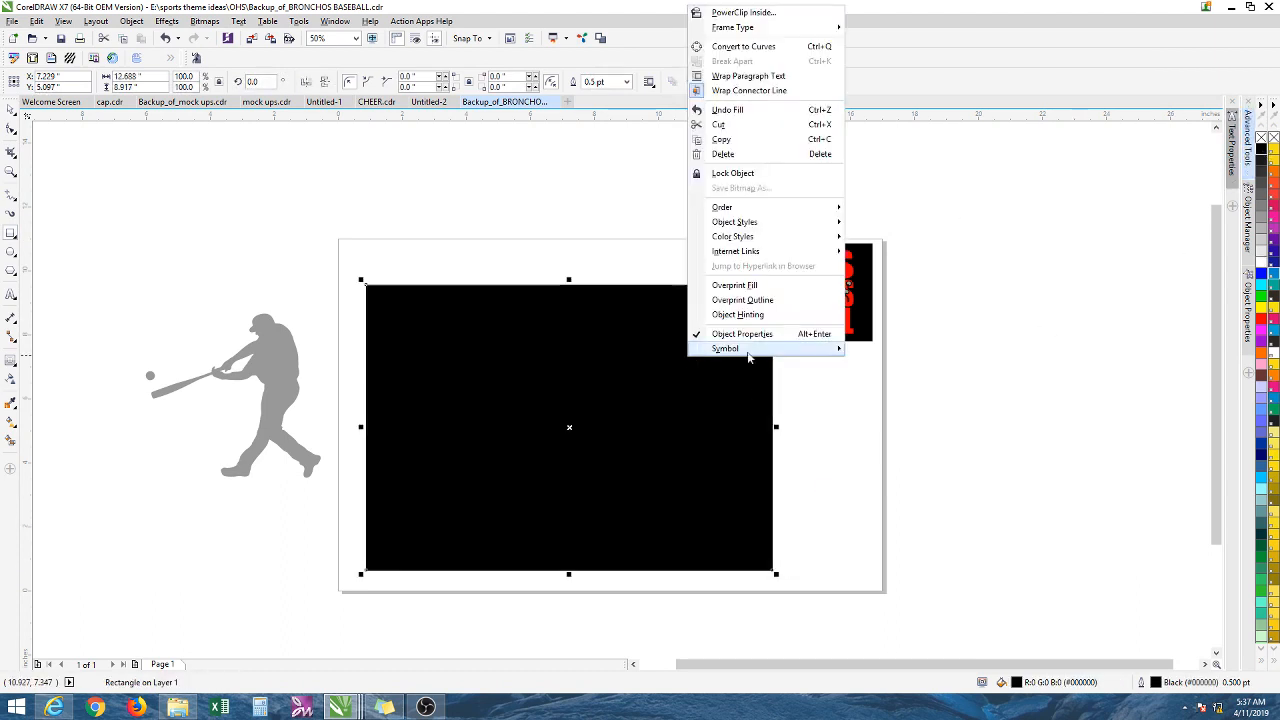
pyautogui.moveTo(728, 207)
pyautogui.click(879, 222)
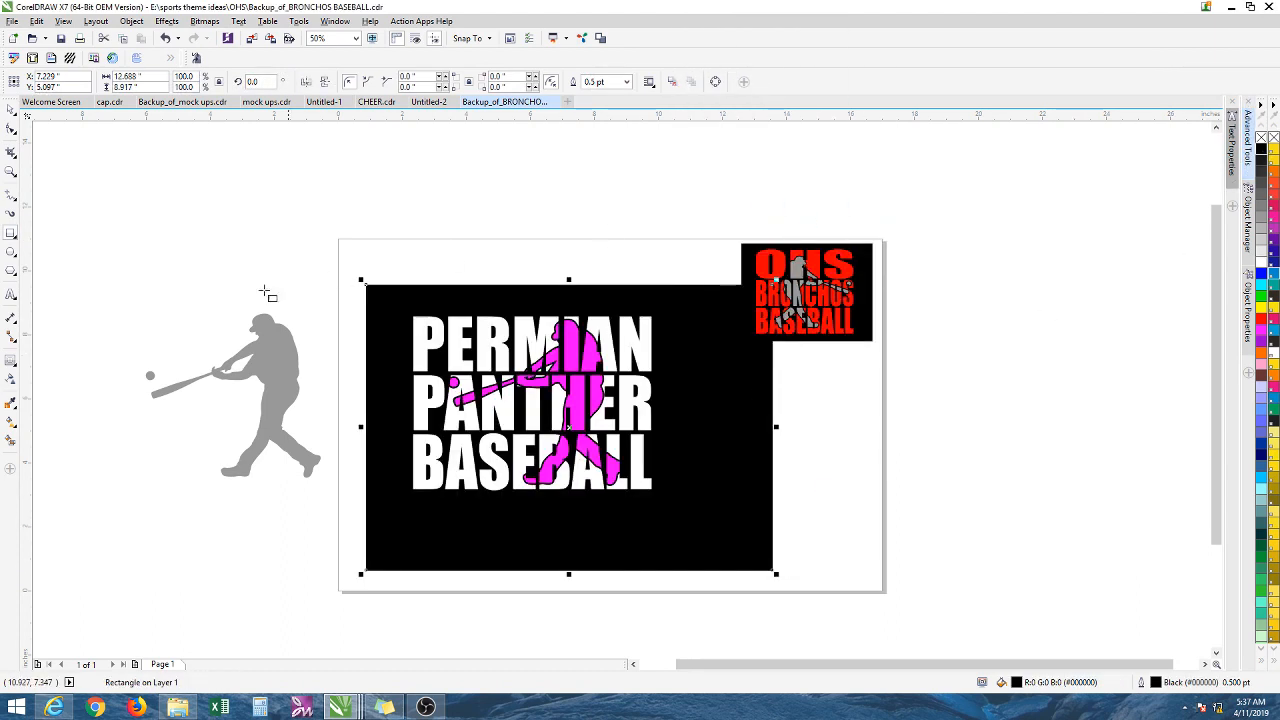
# Step: Try several gray fills on the magenta batter shape inside the words and settle on R:153 G:153 B:153
pyautogui.press('Escape')
pyautogui.click(575, 356)
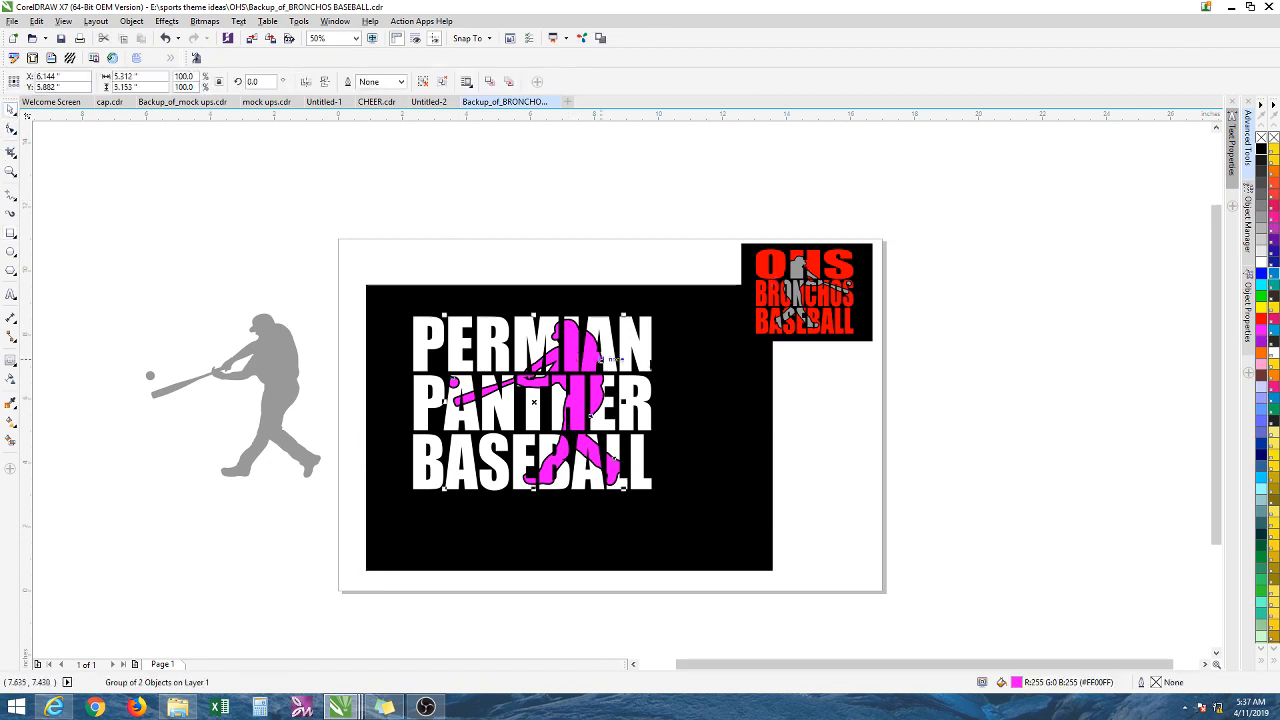
pyautogui.click(1259, 226)
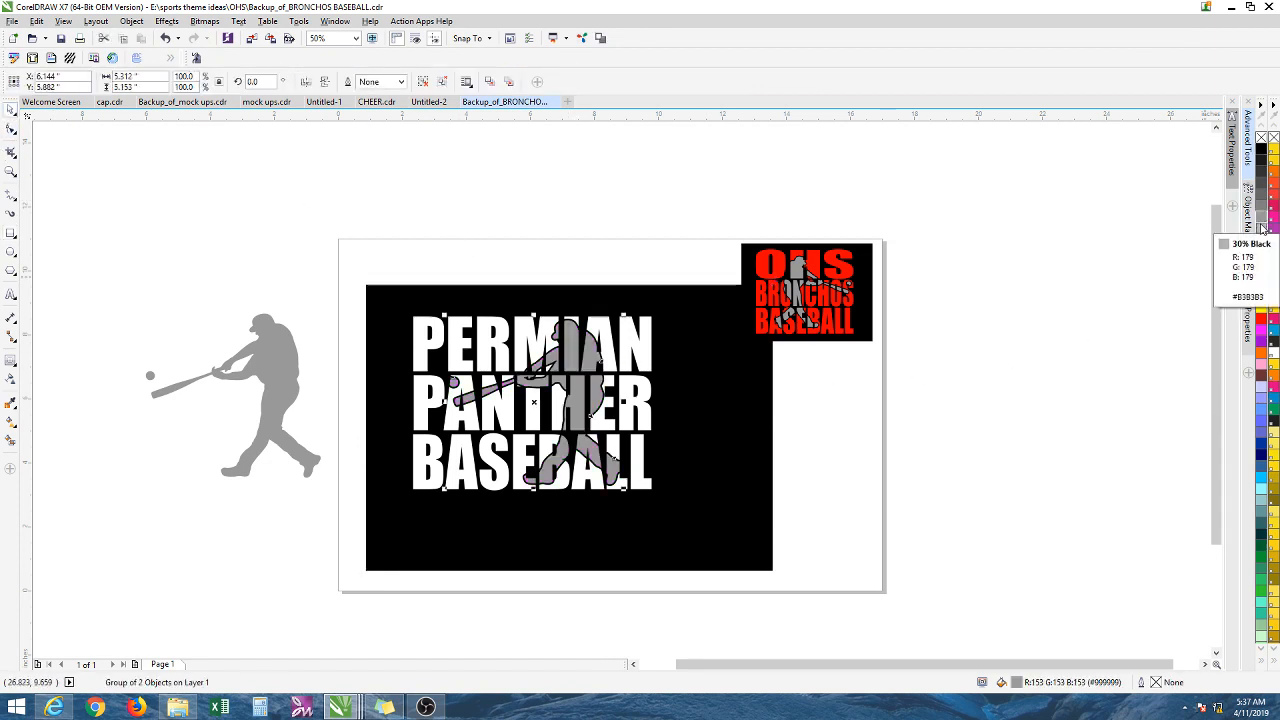
pyautogui.click(1261, 215)
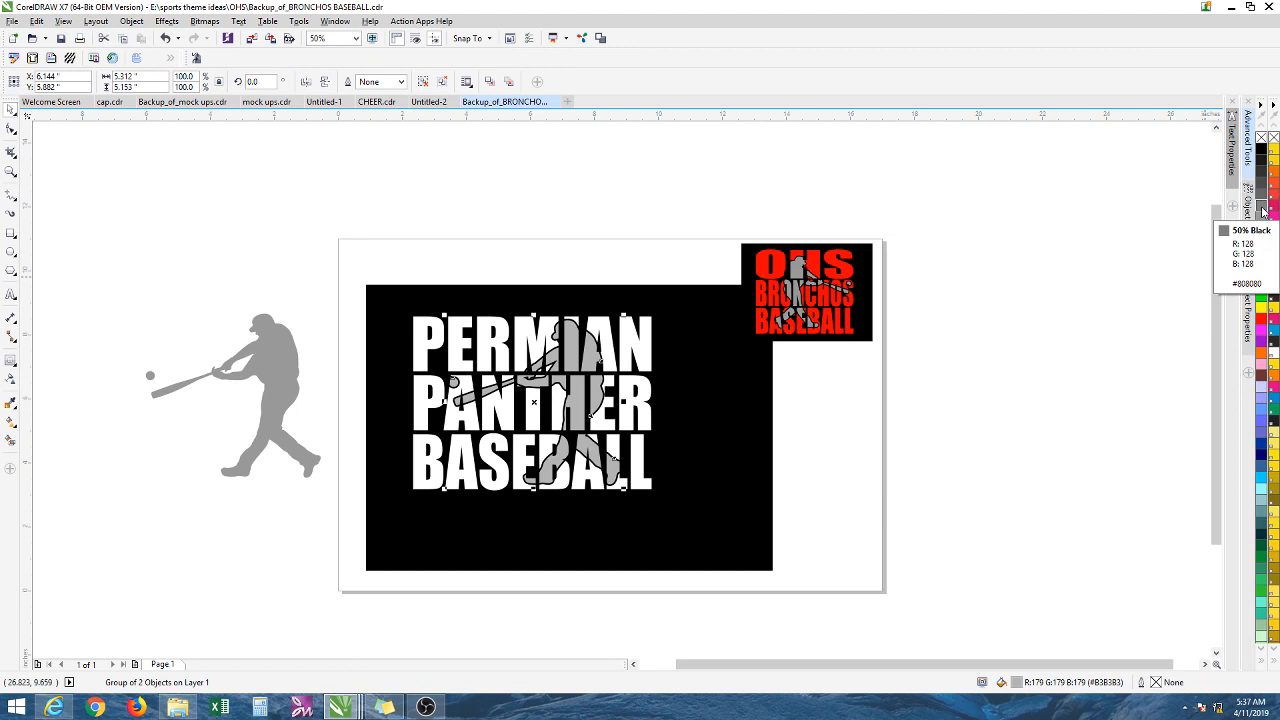
pyautogui.click(1262, 210)
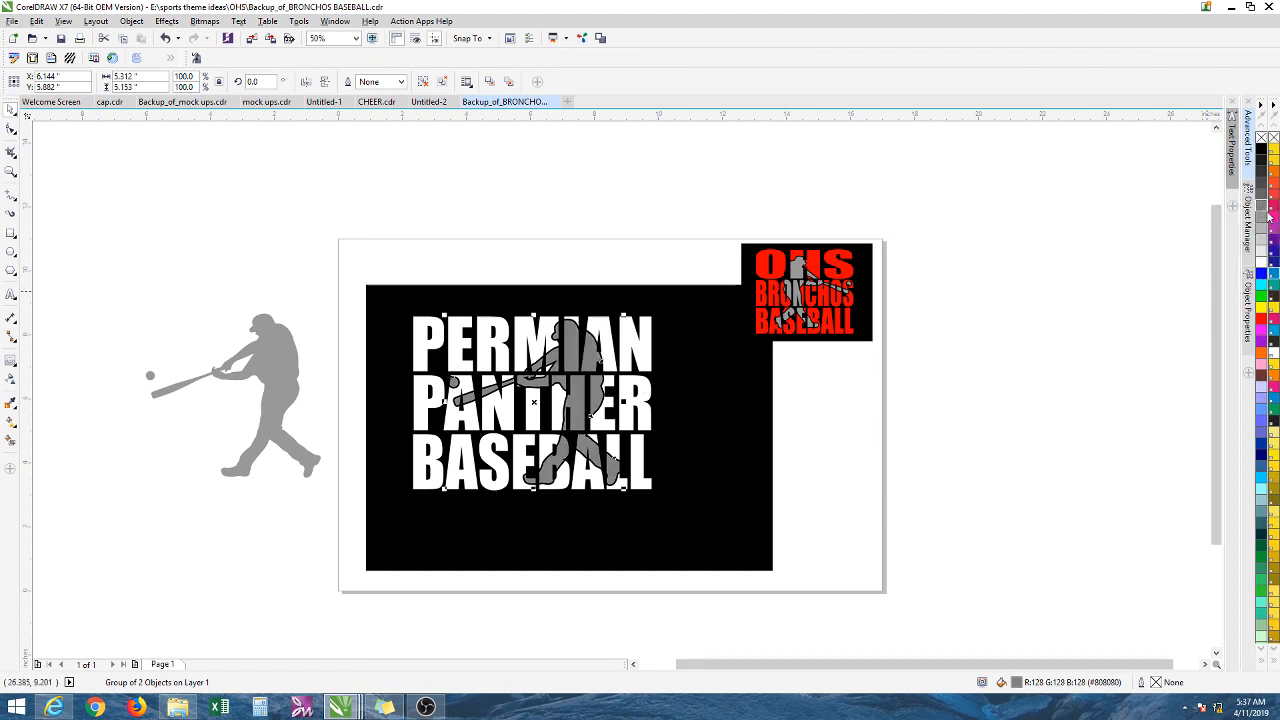
pyautogui.click(1262, 213)
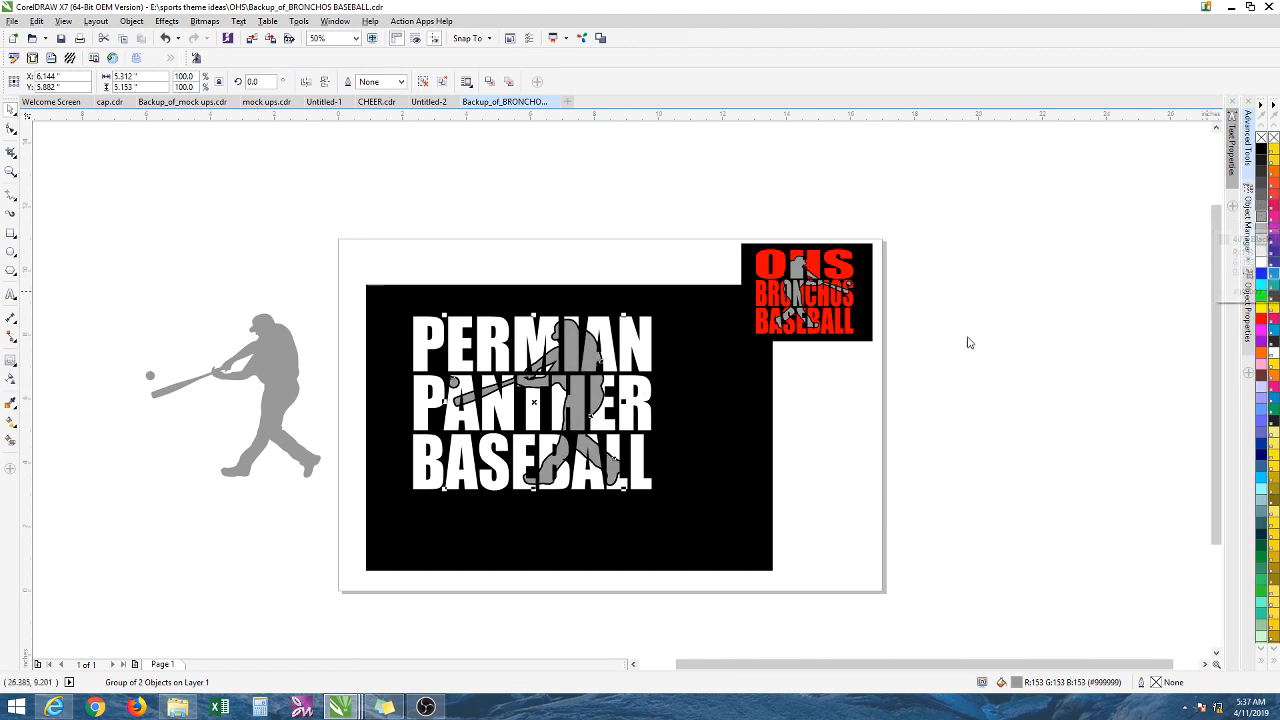
pyautogui.scroll(2, 593, 350)
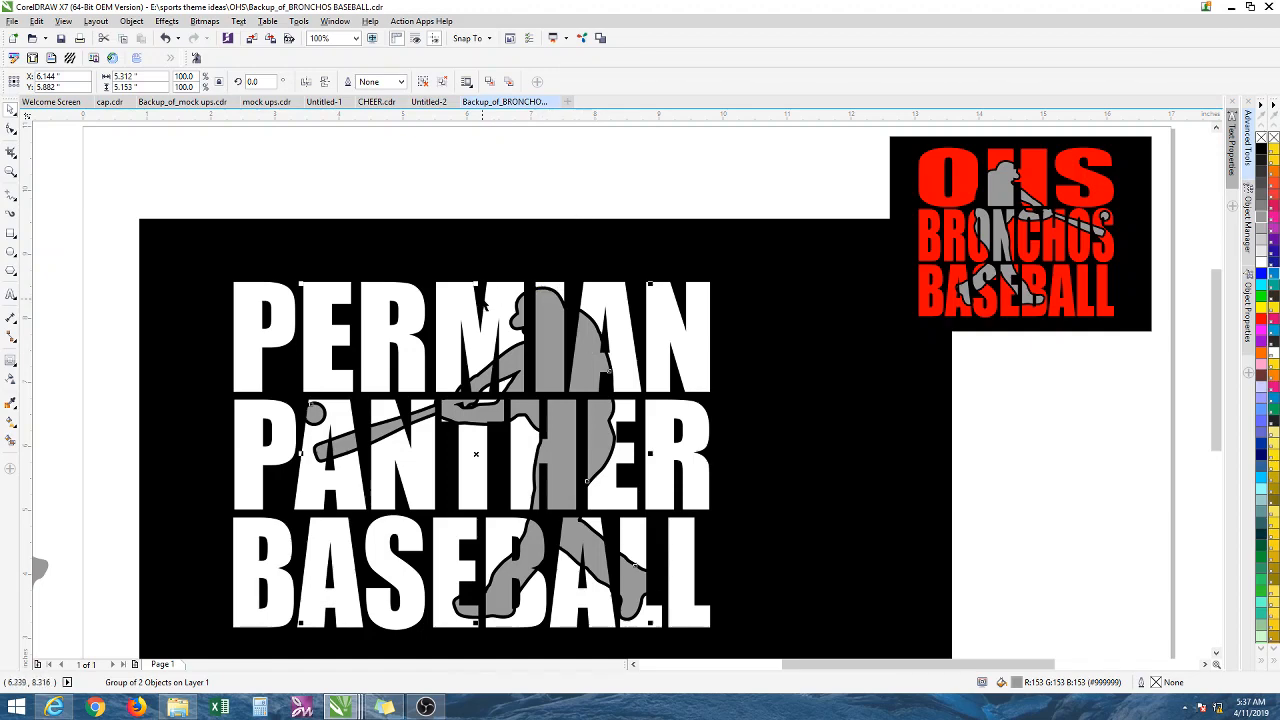
pyautogui.click(467, 305)
pyautogui.scroll(-2, 504, 370)
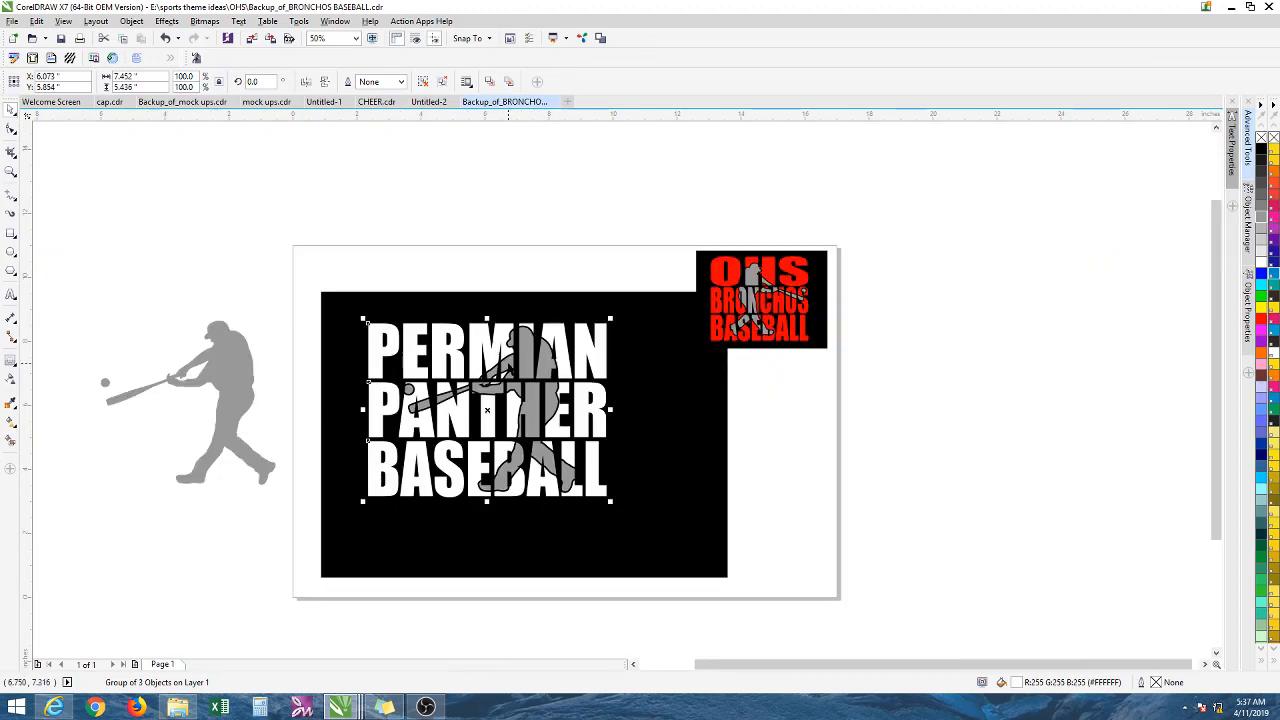
# Step: Move the separate gray batter toward the words and delete the OHS Bronchos Baseball sample
pyautogui.moveTo(244, 376); pyautogui.dragTo(305, 386)
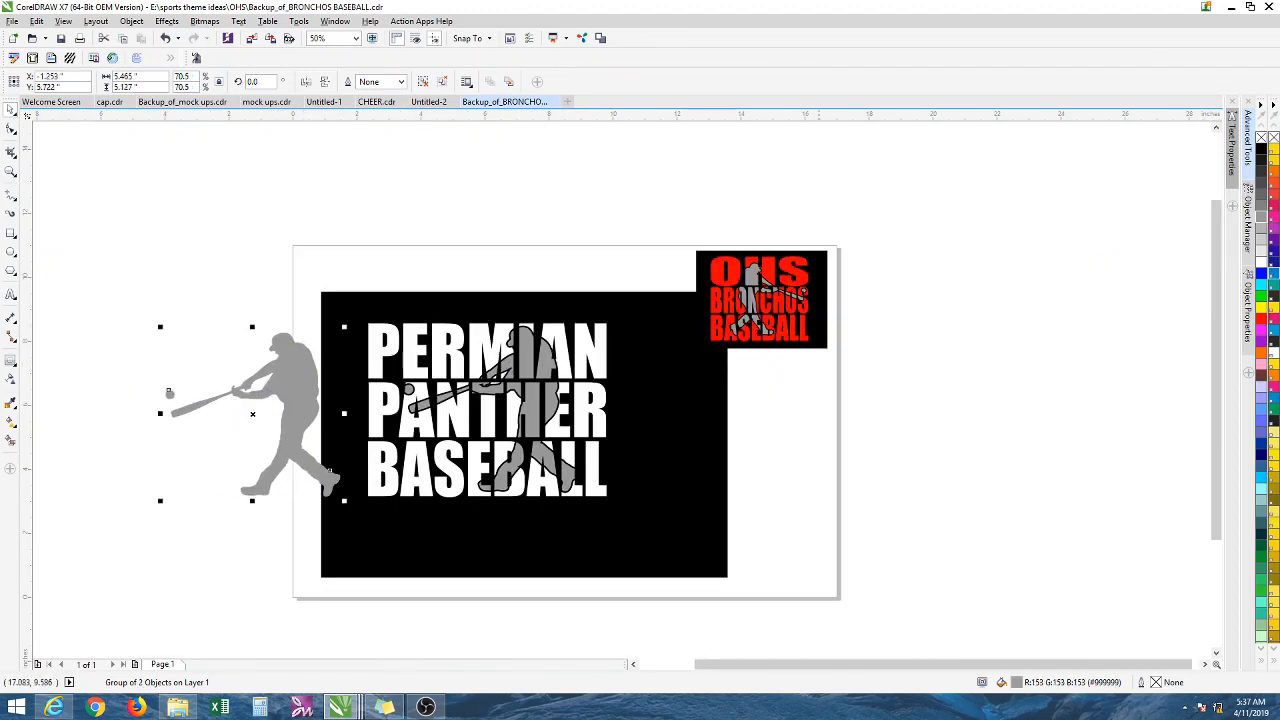
pyautogui.moveTo(677, 214); pyautogui.dragTo(966, 423)
pyautogui.press('Delete')
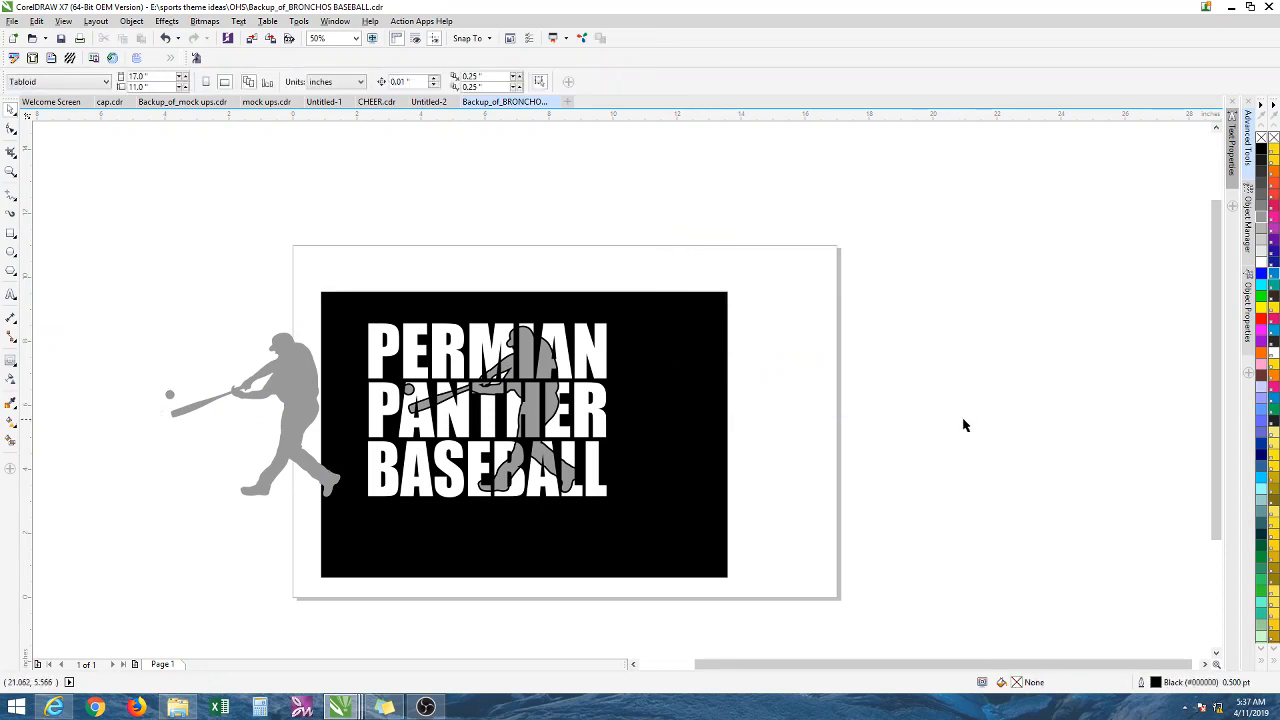
# Step: Shrink the black rectangle to about 8.94 by 6.75 inches around the words and move the separate gray batter clear of it
pyautogui.click(731, 428)
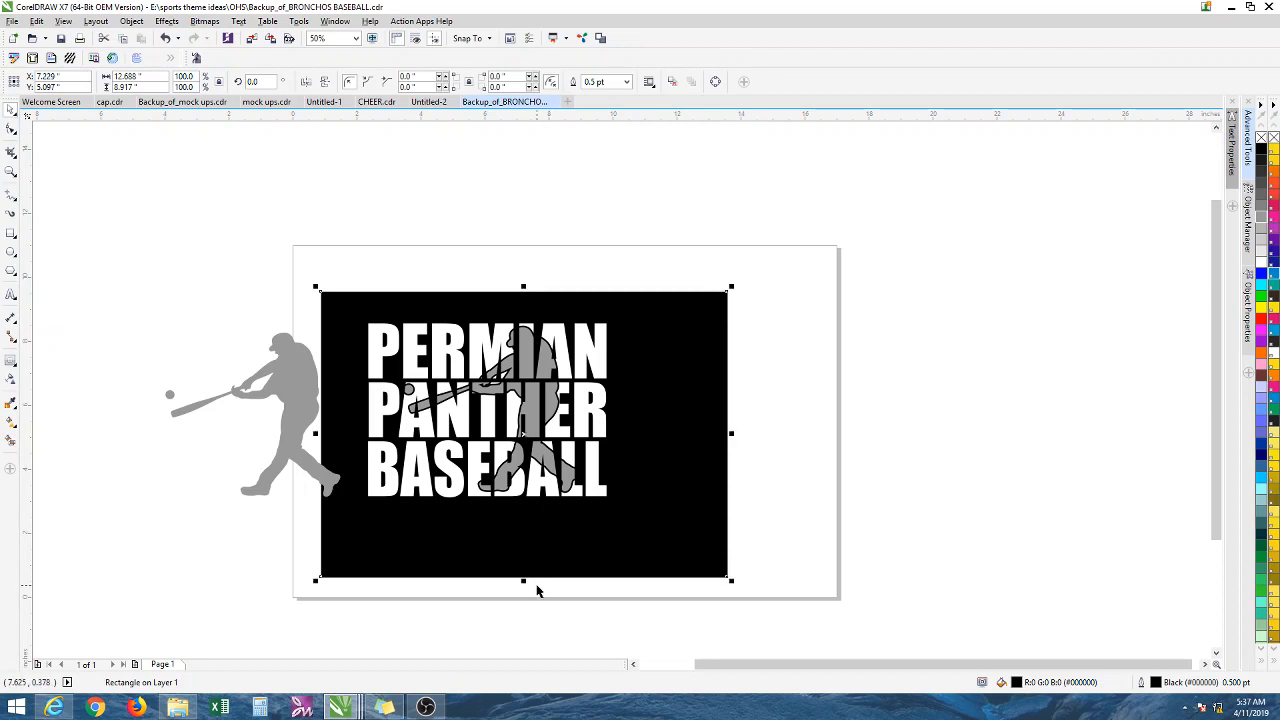
pyautogui.moveTo(524, 577); pyautogui.dragTo(525, 521)
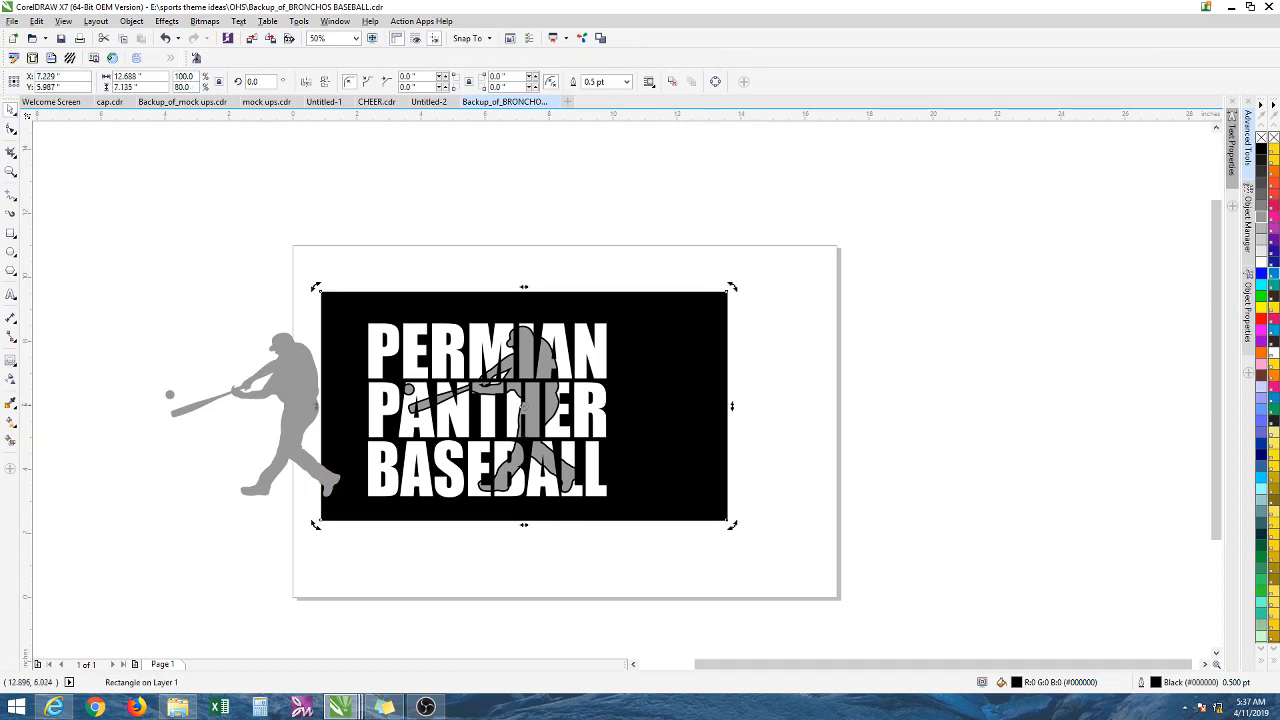
pyautogui.moveTo(707, 403); pyautogui.dragTo(637, 407)
pyautogui.click(300, 381)
pyautogui.moveTo(215, 366); pyautogui.dragTo(108, 358)
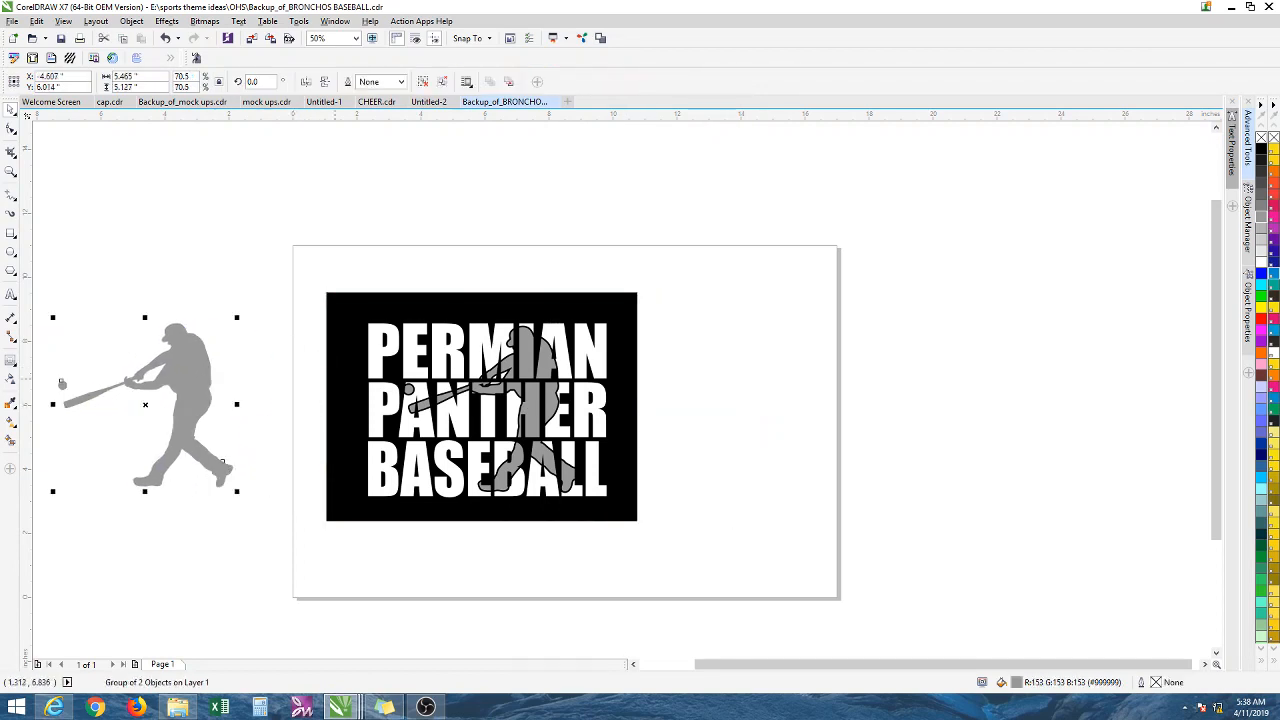
pyautogui.click(337, 403)
pyautogui.moveTo(326, 406); pyautogui.dragTo(350, 406)
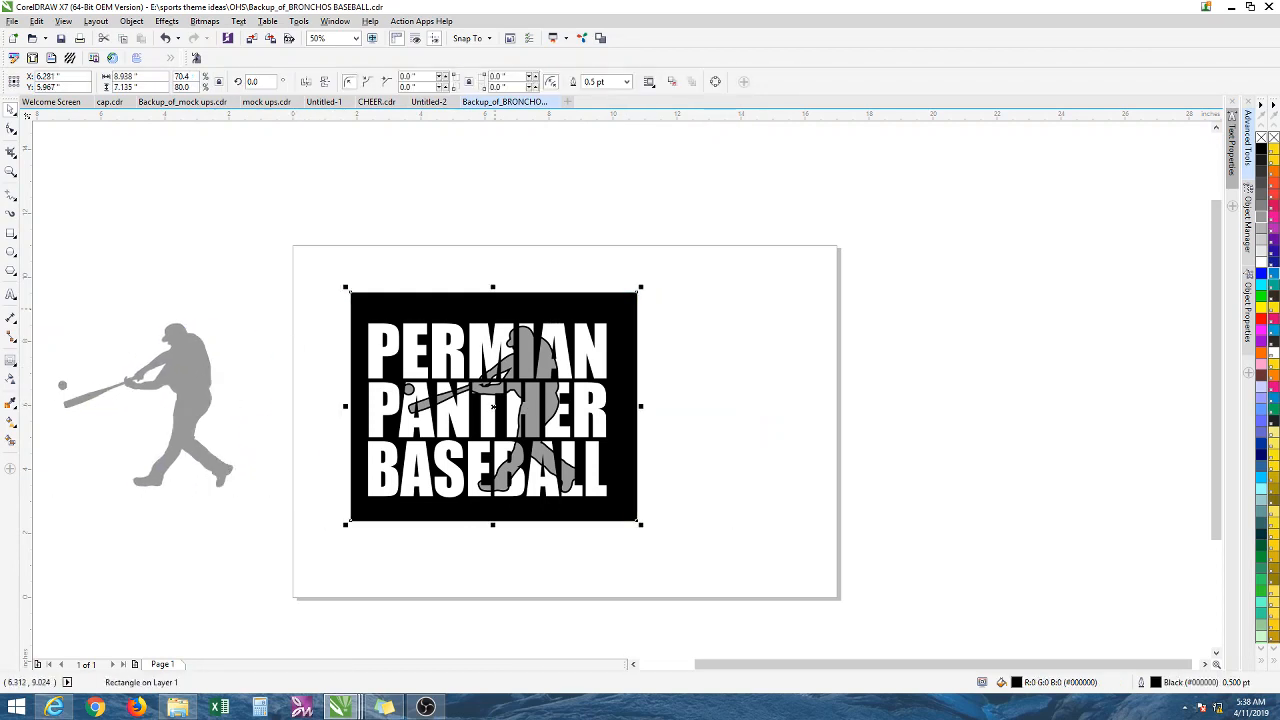
pyautogui.moveTo(493, 292); pyautogui.dragTo(493, 305)
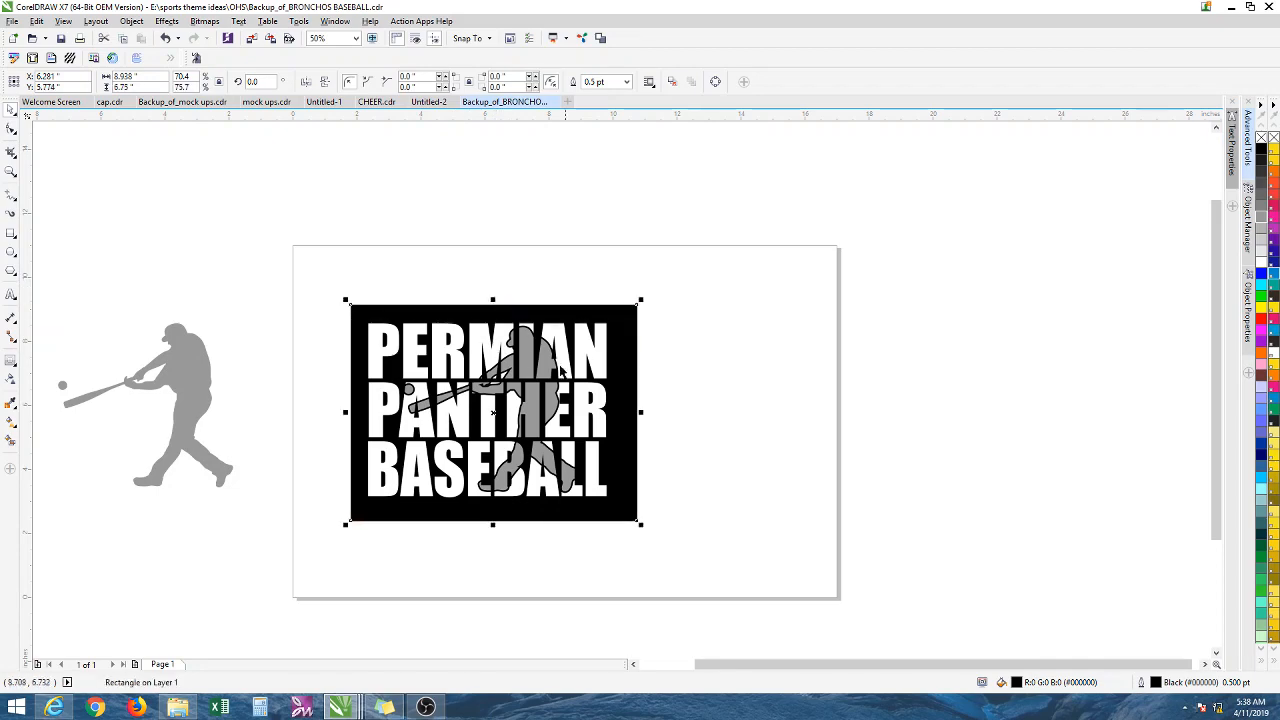
# Step: Bring the separate gray batter closer to the black rectangle and shift the whole design rightward on the page
pyautogui.moveTo(180, 395); pyautogui.dragTo(273, 395)
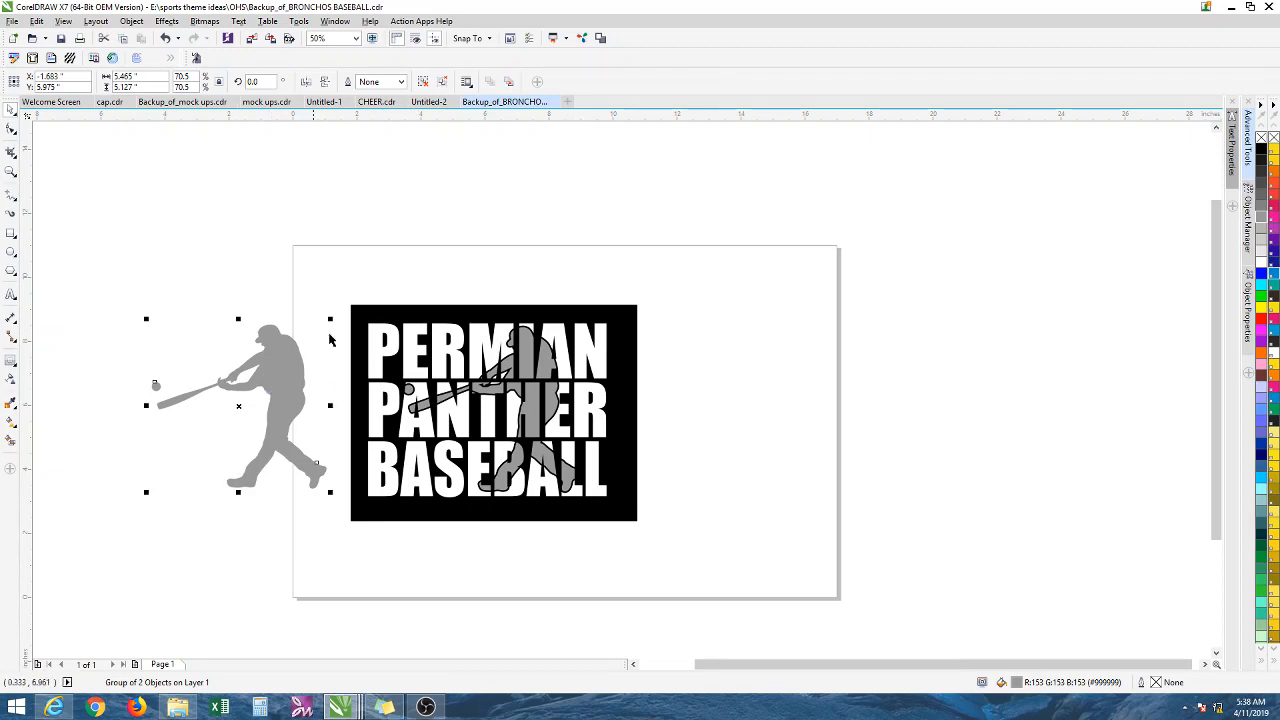
pyautogui.moveTo(126, 263); pyautogui.dragTo(749, 617)
pyautogui.moveTo(499, 429); pyautogui.dragTo(667, 435)
pyautogui.scroll(2, 765, 415)
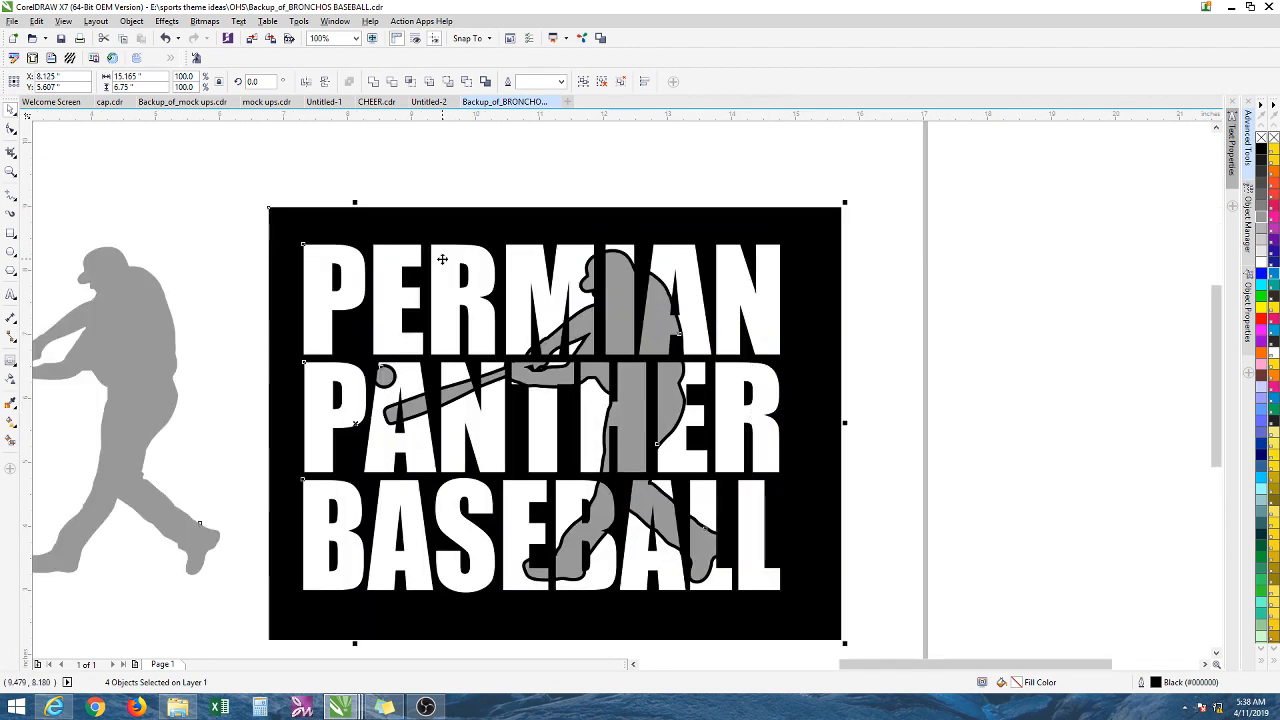
pyautogui.scroll(-2, 273, 194)
# Step: Nudge the separate gray batter up against the left edge of the black rectangle
pyautogui.click(277, 189)
pyautogui.moveTo(254, 293); pyautogui.dragTo(280, 311)
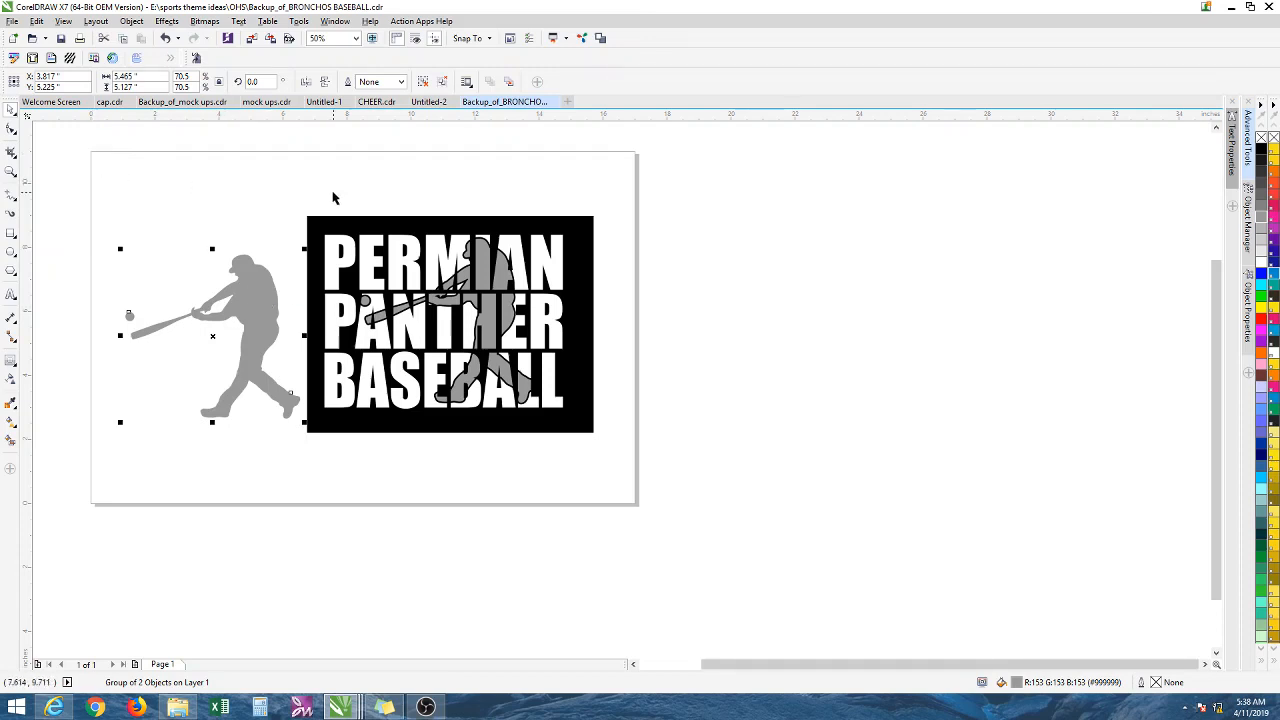
pyautogui.click(170, 179)
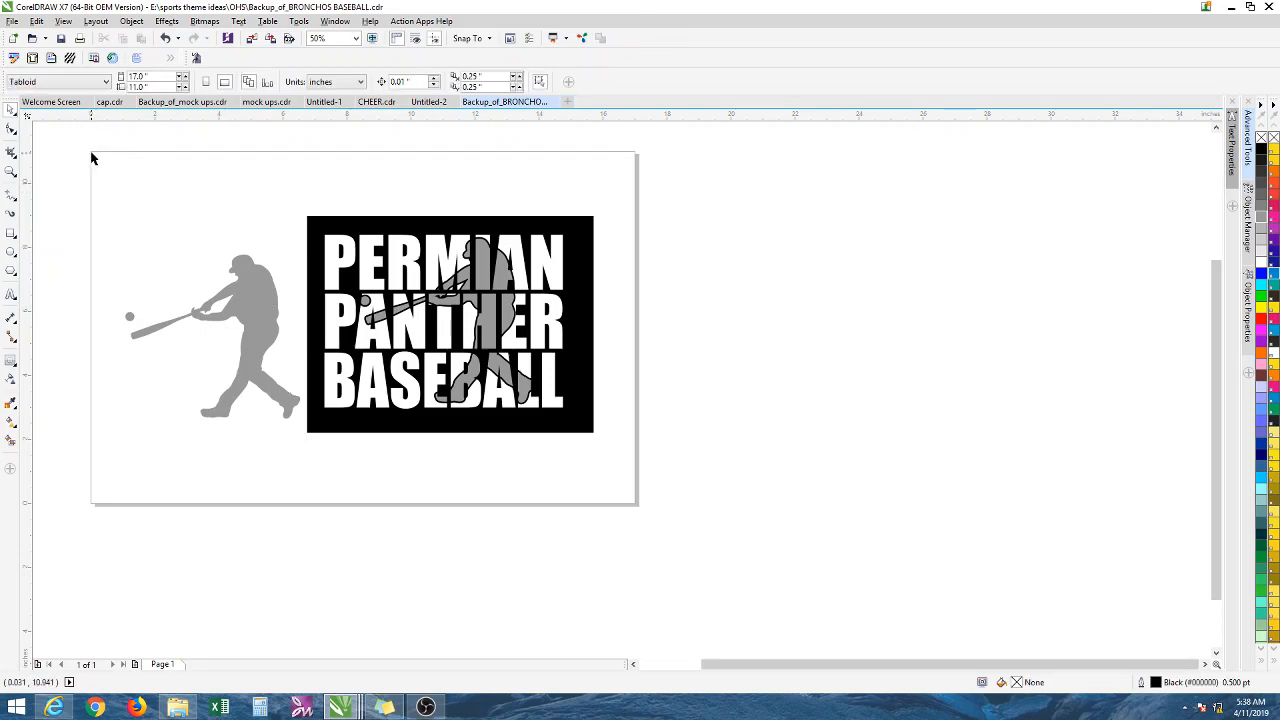
pyautogui.click(262, 278)
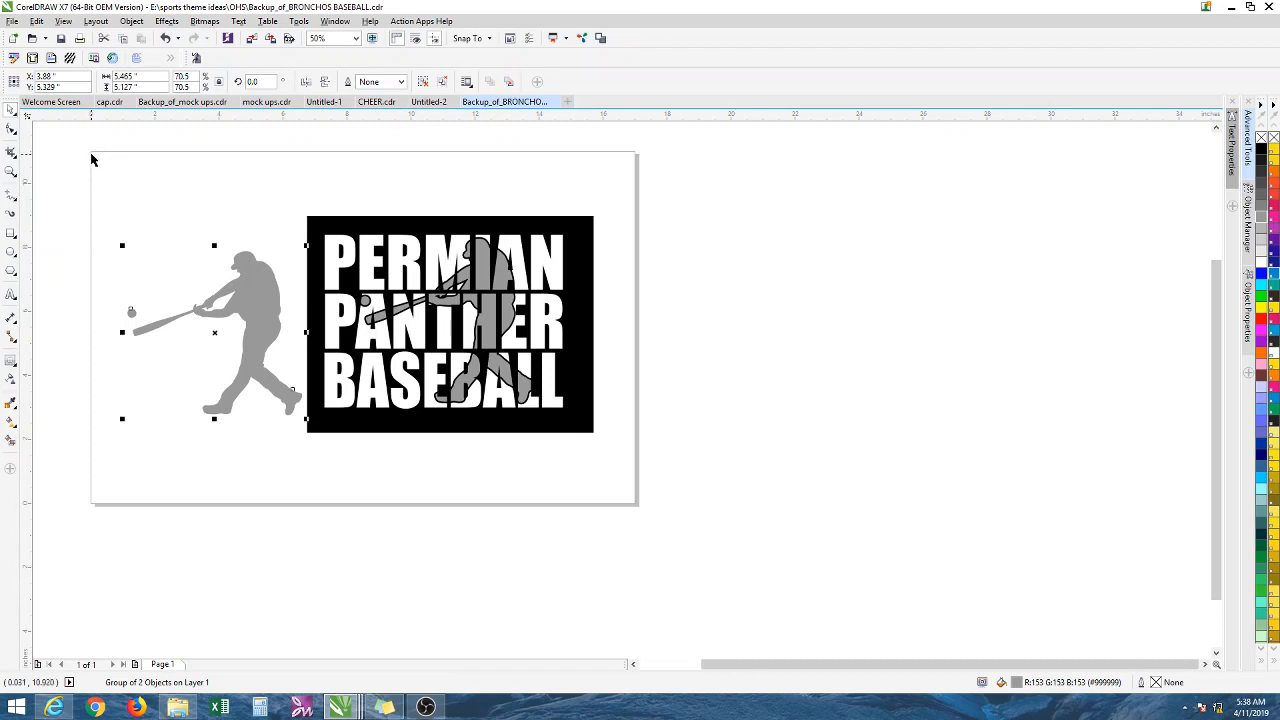
pyautogui.click(306, 199)
pyautogui.moveTo(265, 297); pyautogui.dragTo(269, 291)
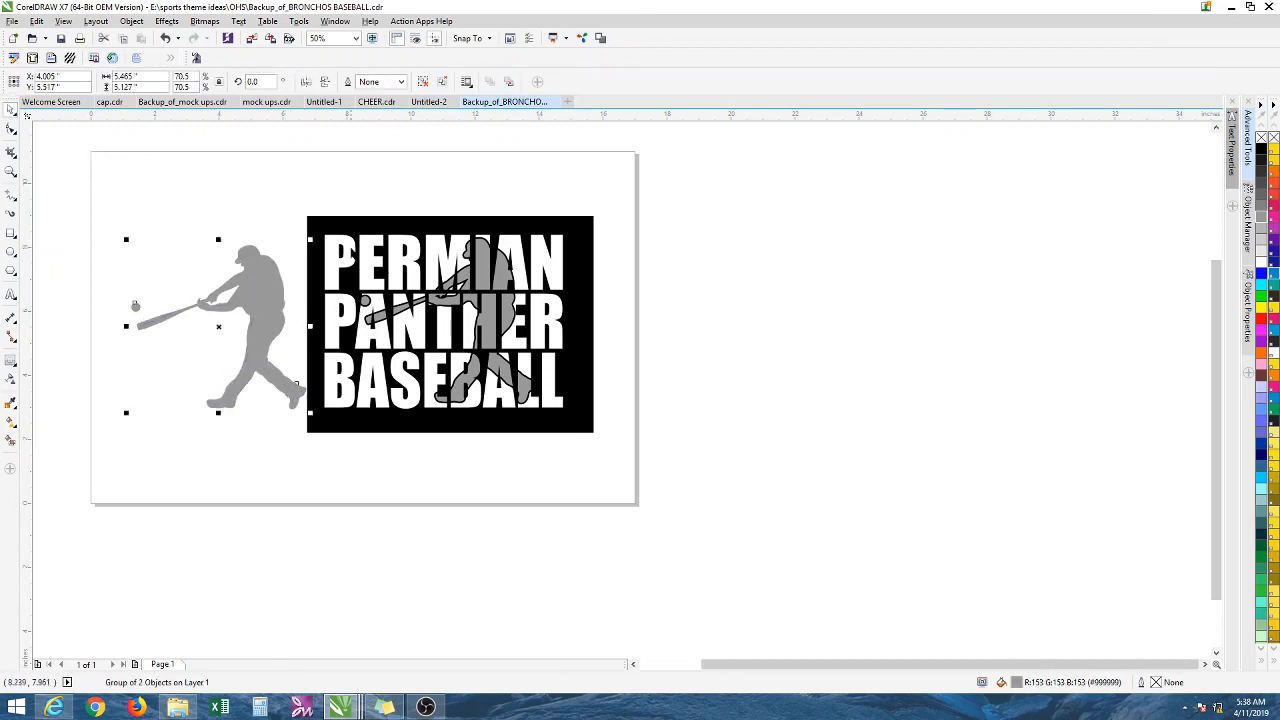
# Step: Select the separate gray batter together with the complete word design and its black background
pyautogui.click(353, 244)
pyautogui.click(164, 205)
pyautogui.moveTo(88, 177); pyautogui.dragTo(698, 485)
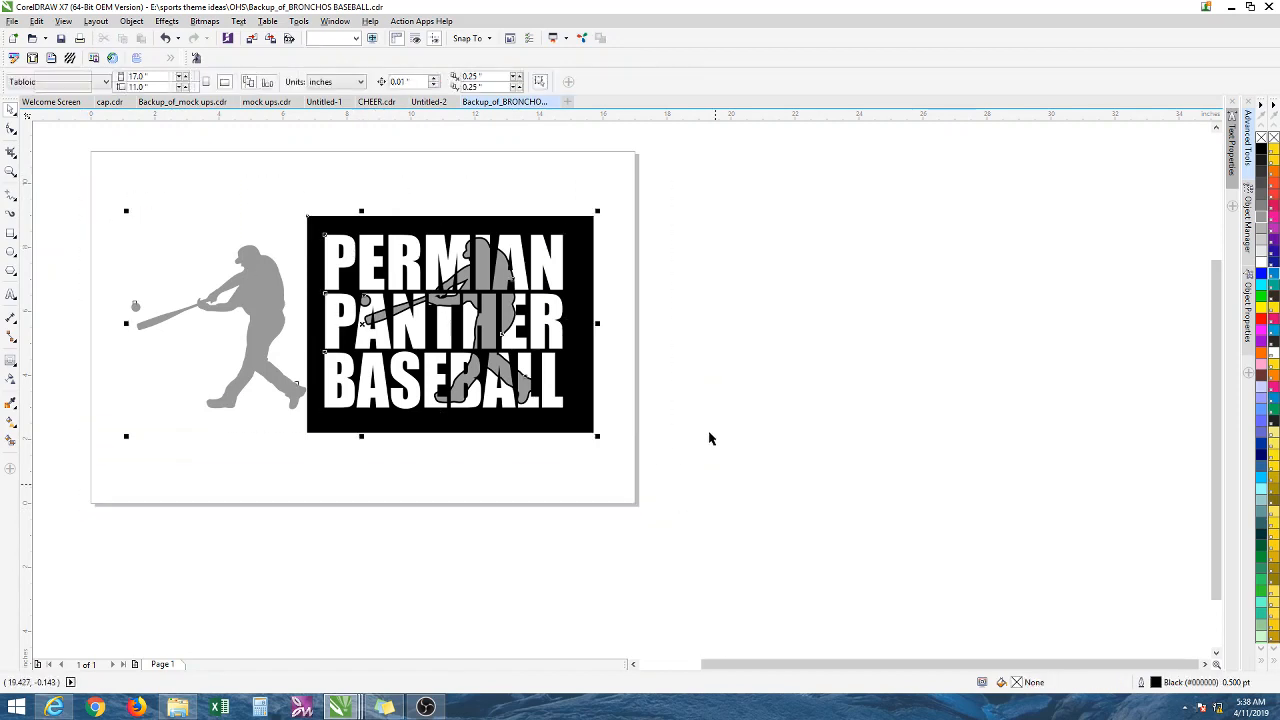
pyautogui.moveTo(440, 705)
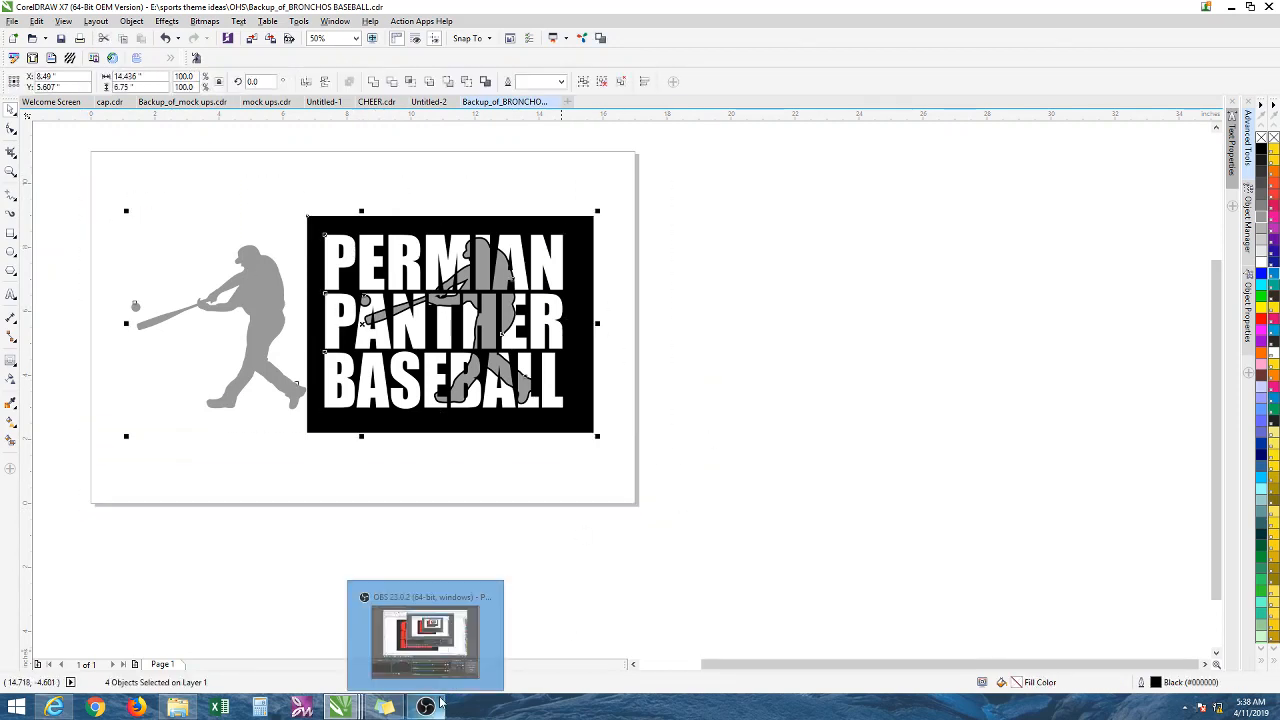